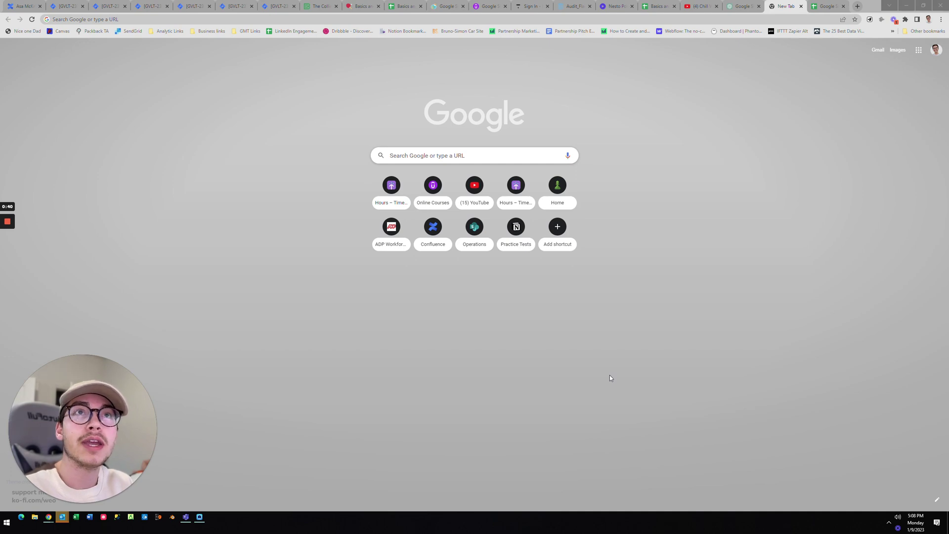
- Open the Google account menu at the top right, then close it again
click(936, 50)
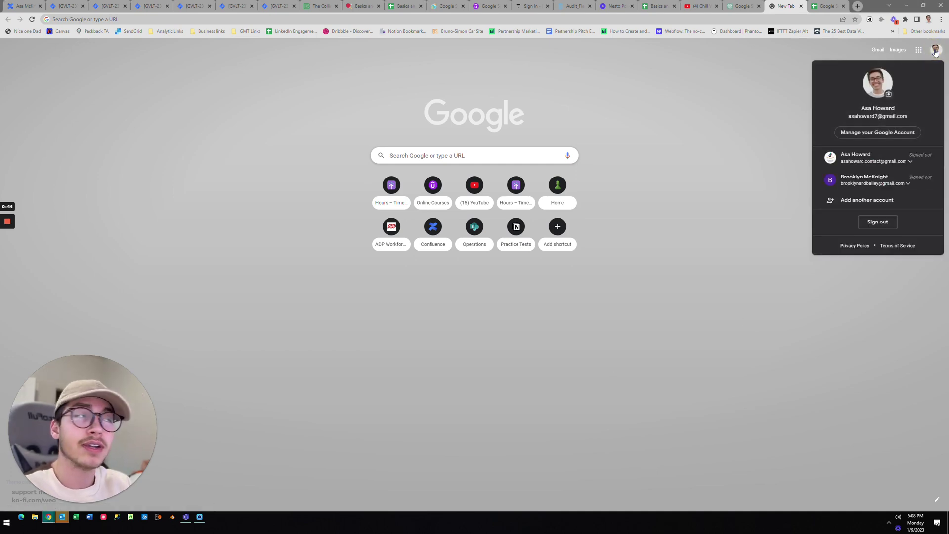
click(936, 51)
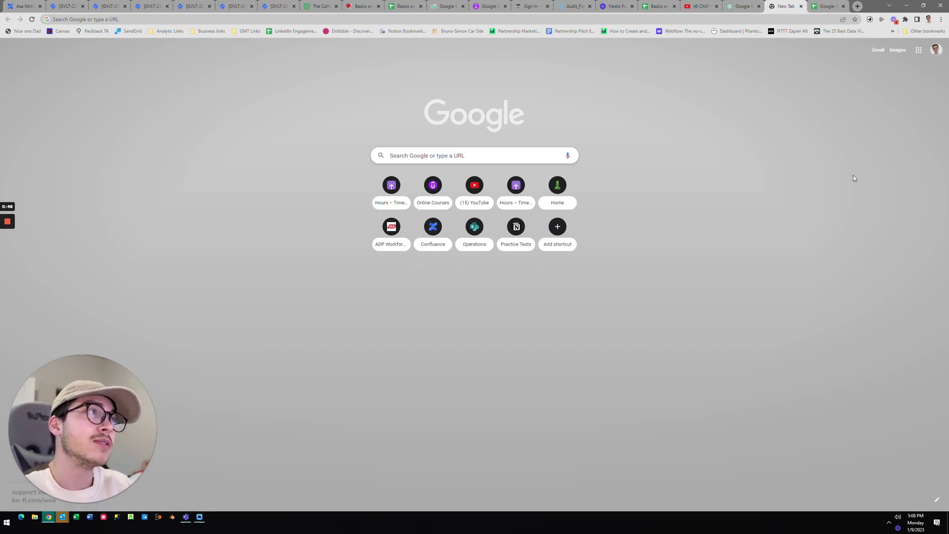
- Browse the Google apps list at the top right and choose Sheets from it
click(918, 50)
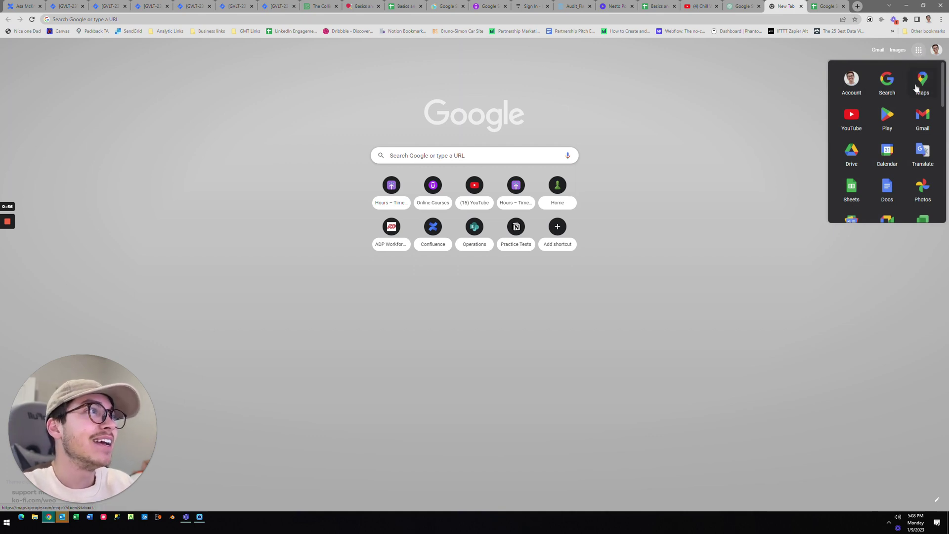
scroll(857, 187, down, 1)
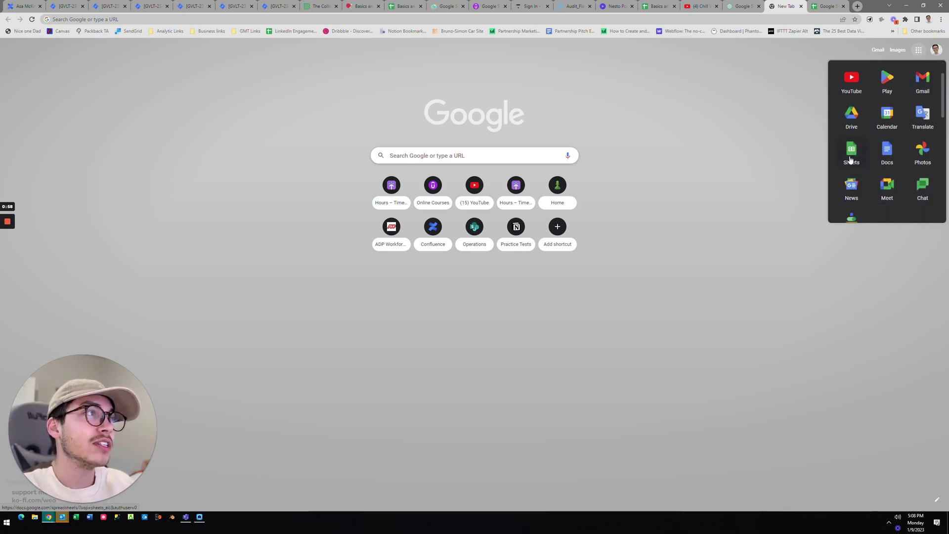
scroll(881, 152, down, 3)
scroll(882, 153, down, 2)
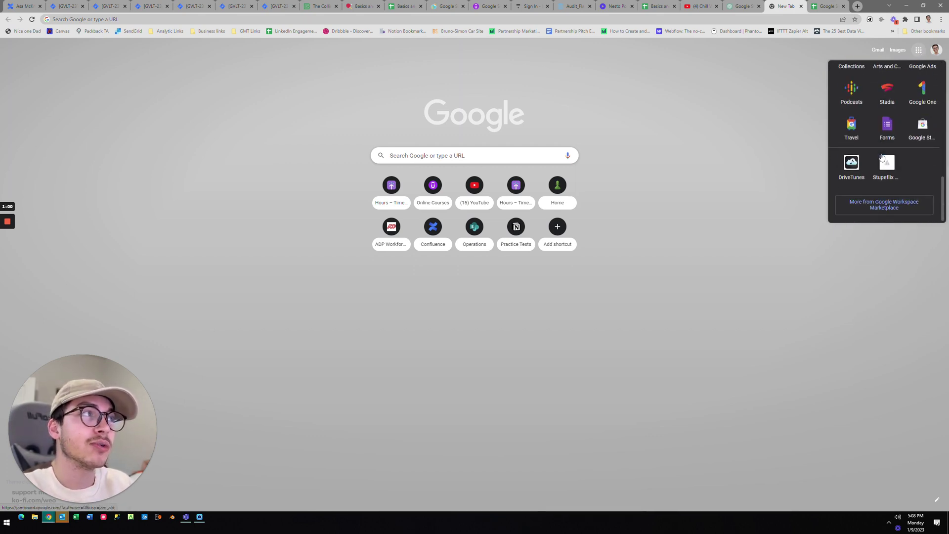
scroll(882, 155, up, 5)
scroll(881, 157, up, 2)
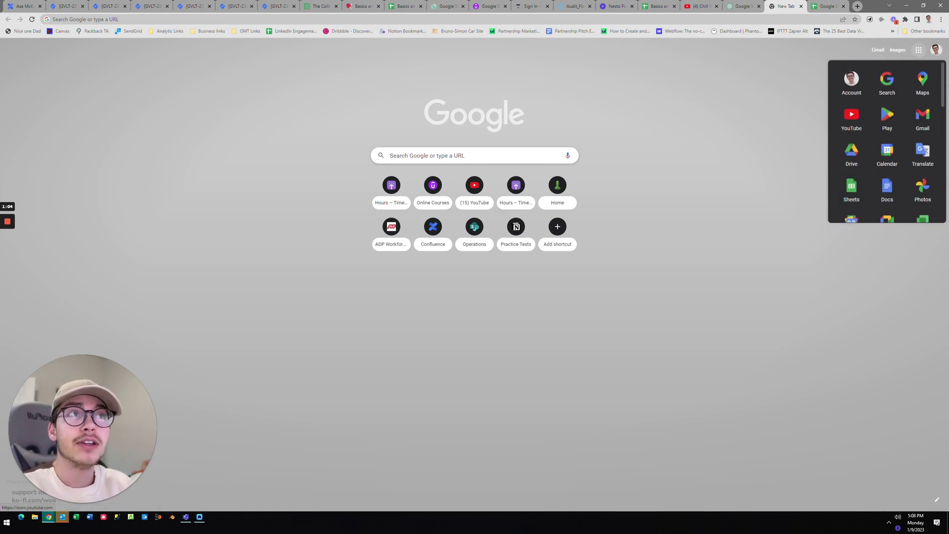
click(467, 154)
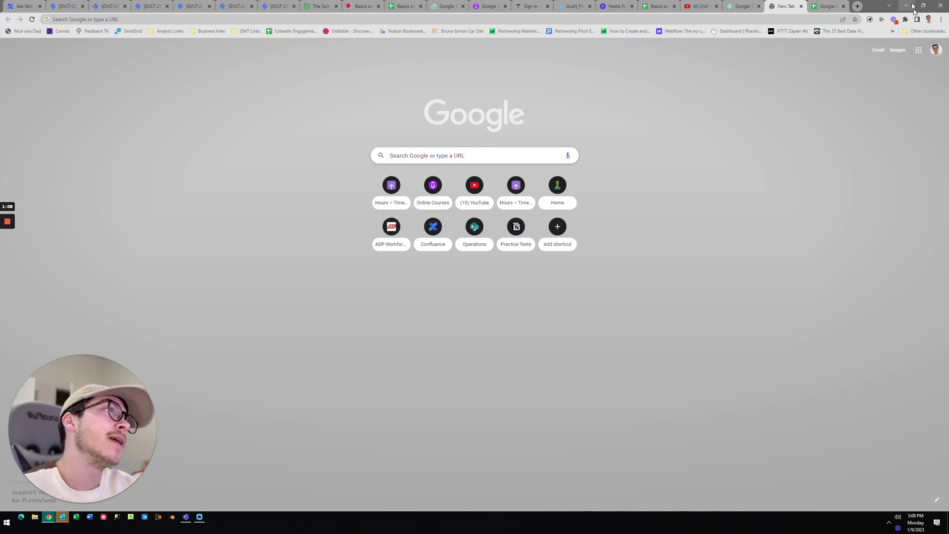
click(918, 50)
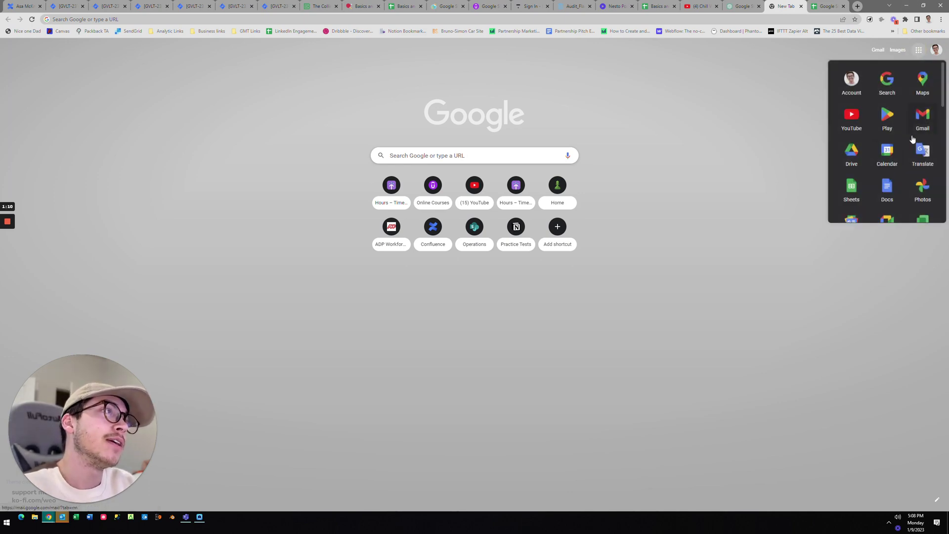
click(855, 189)
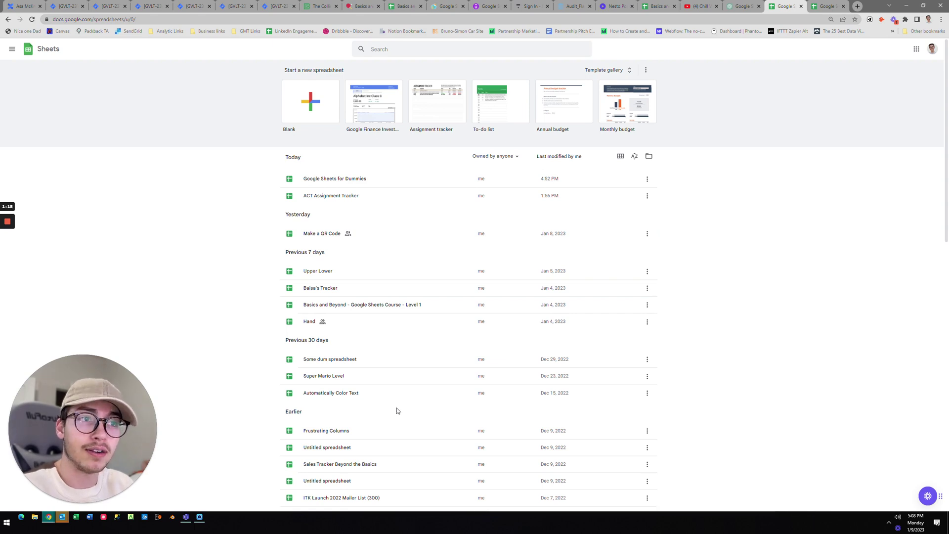
- Start a blank spreadsheet and title it 'Google Sheets for Dummies'
click(317, 94)
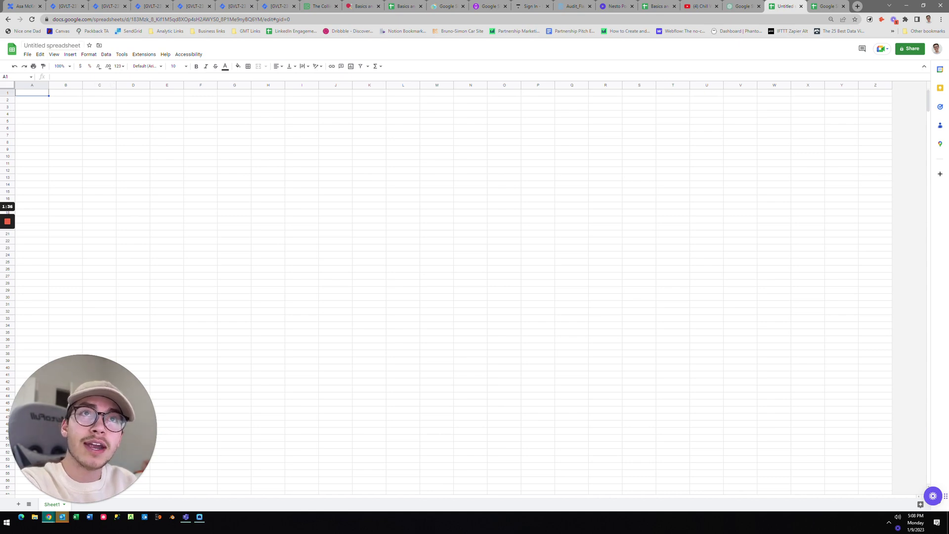
click(50, 45)
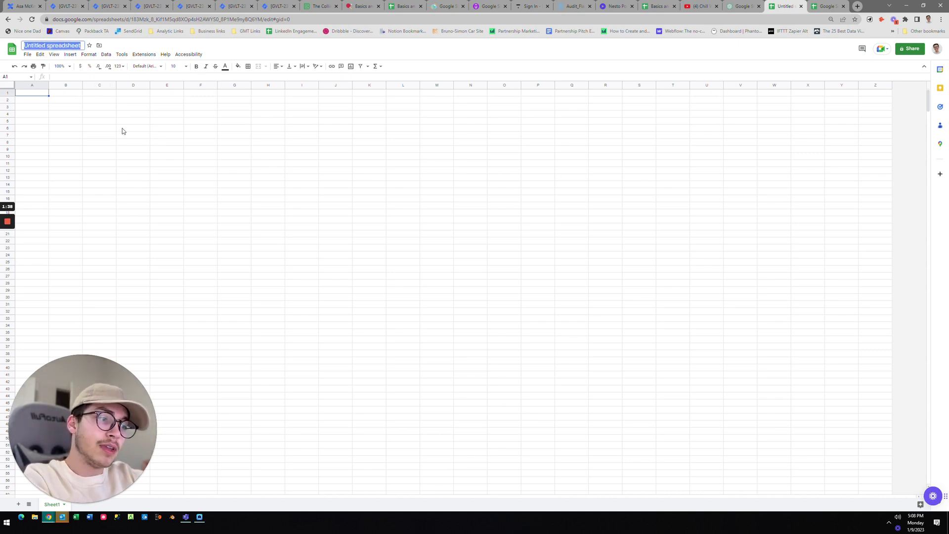
text(Google S)
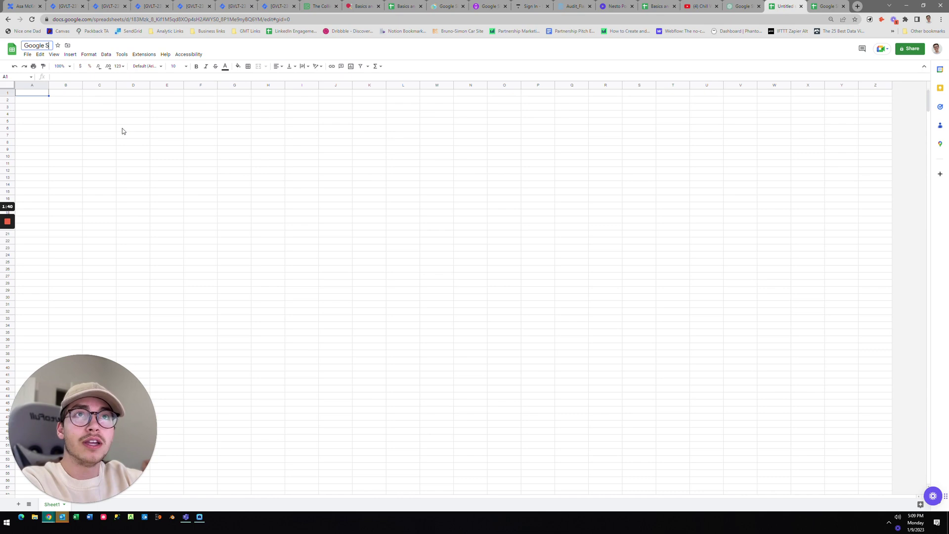
text(heets fo)
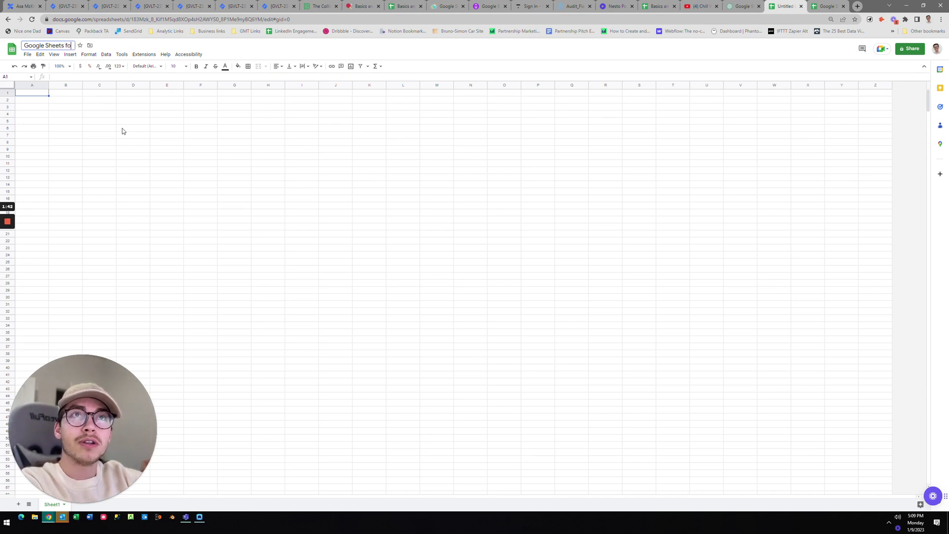
text(r Dummies)
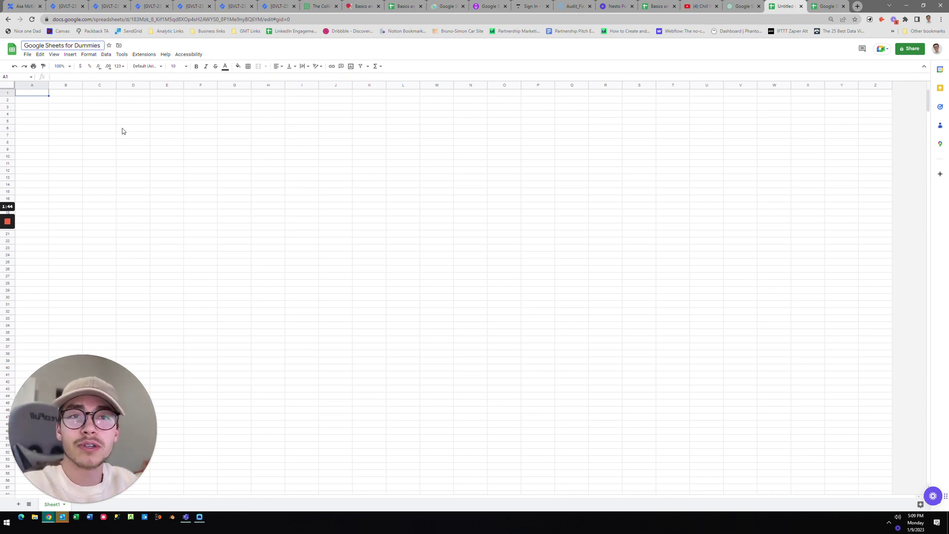
click(99, 128)
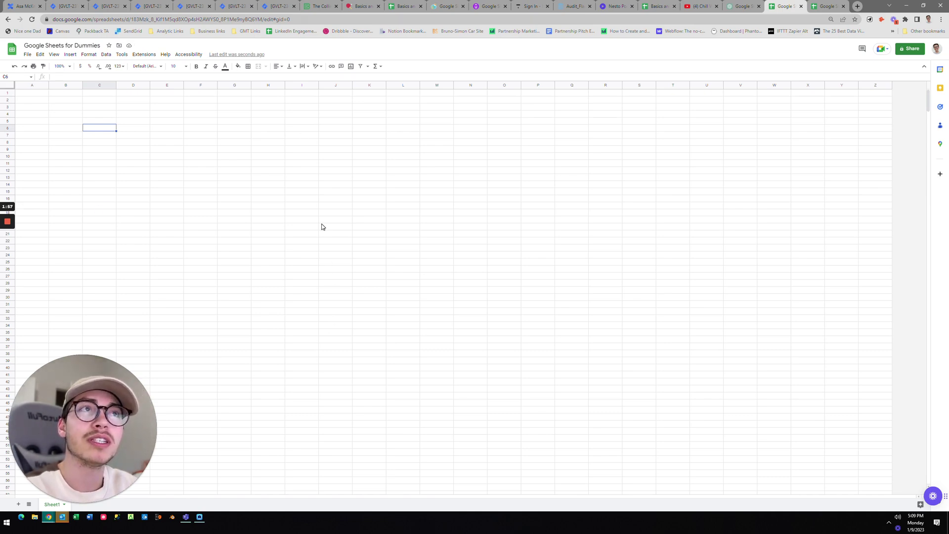
drag(35, 93, 593, 460)
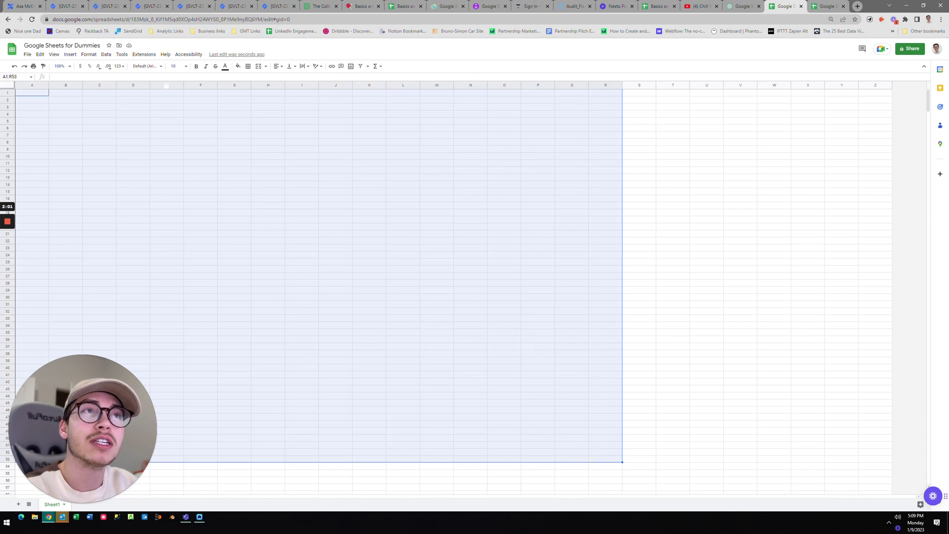
click(144, 164)
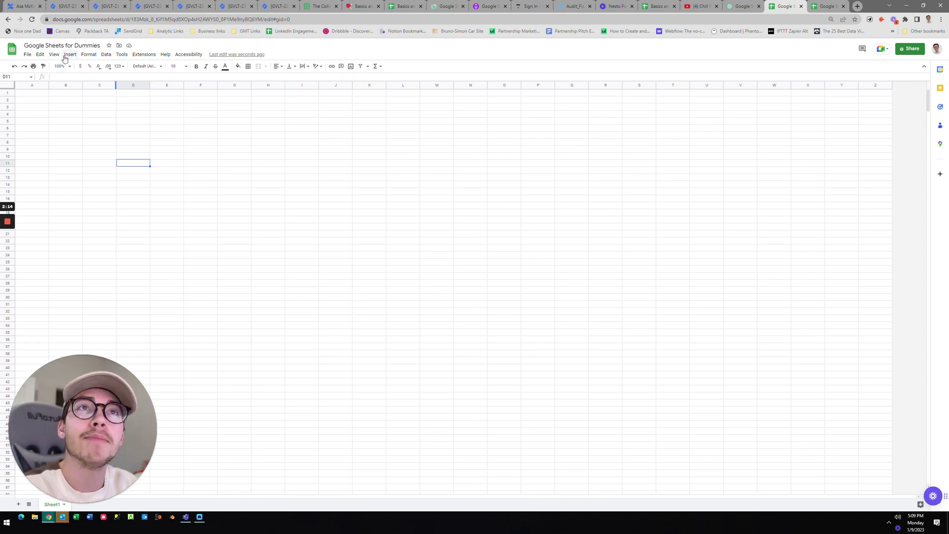
click(90, 54)
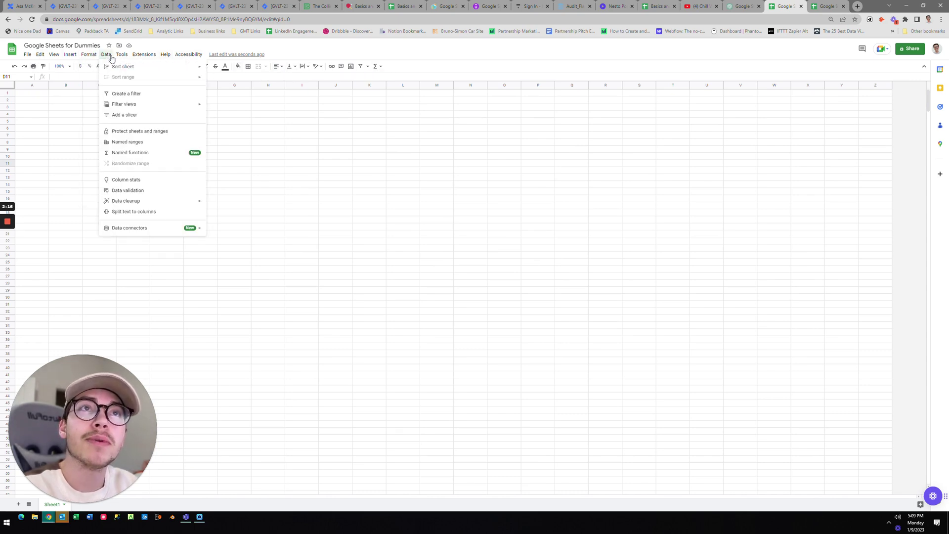
mouse_move(121, 58)
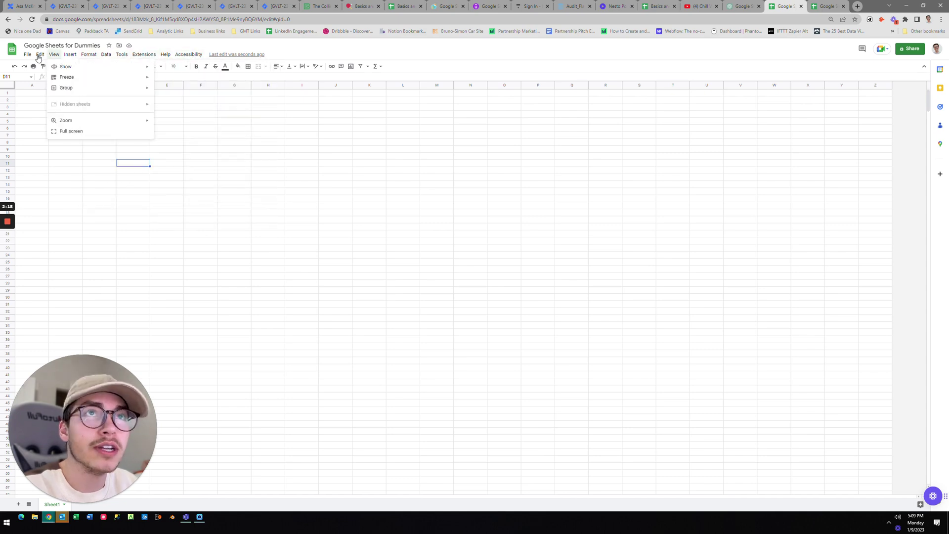
mouse_move(38, 57)
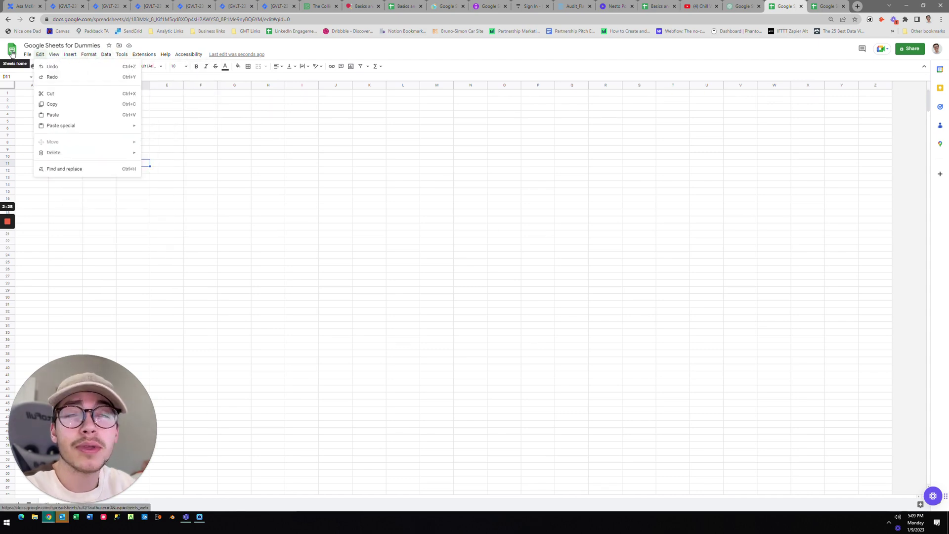
click(242, 163)
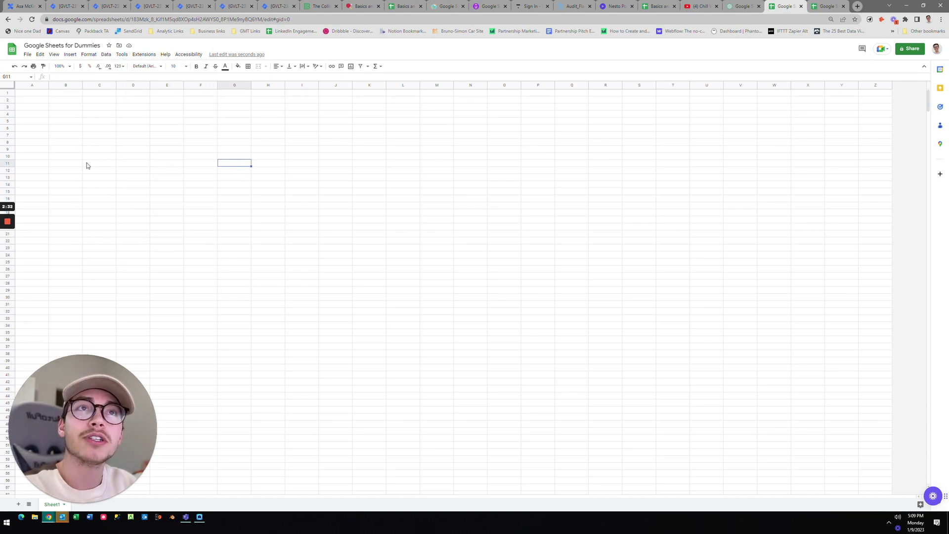
- Enter 'Hello!' in cell A1
click(39, 95)
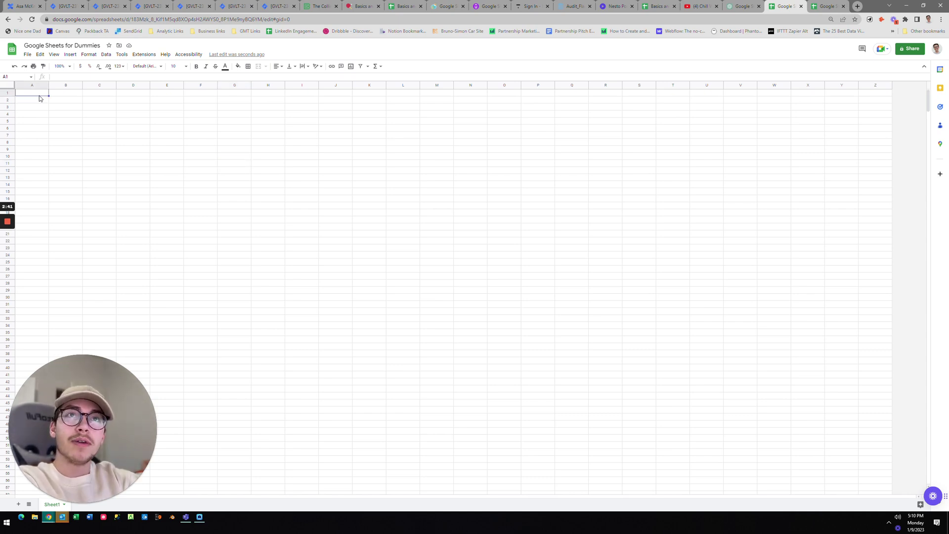
text(Hello!)
key(Return)
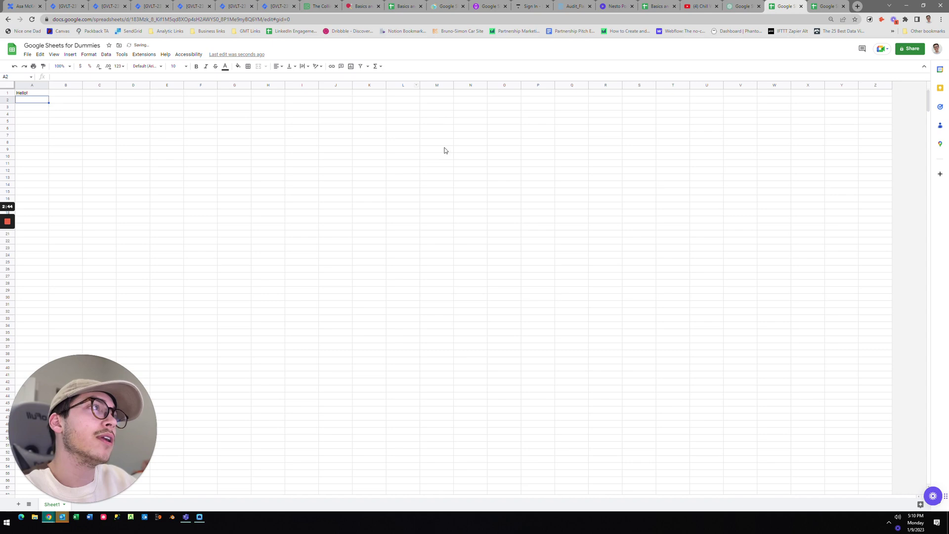
- Raise Chrome's page zoom to 175% and return to the sheet
click(942, 19)
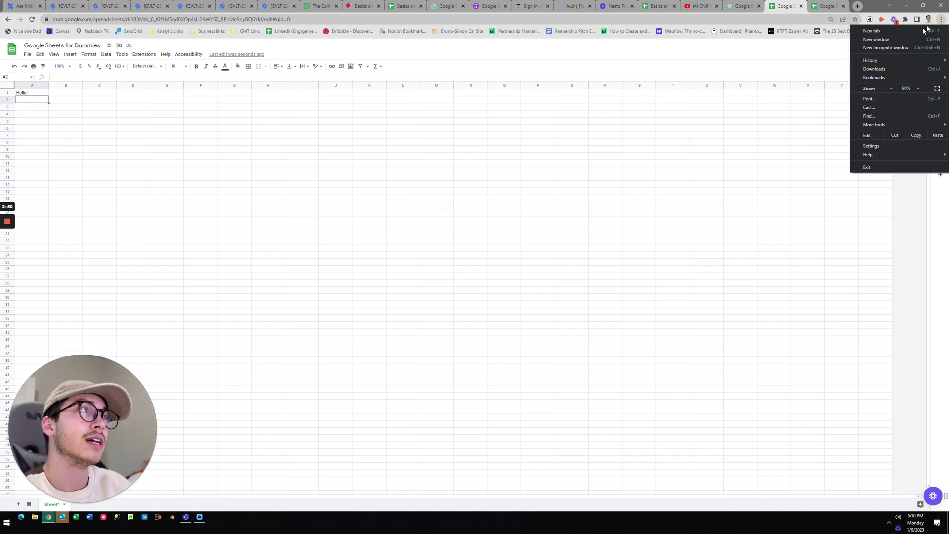
click(919, 88)
click(919, 89)
click(919, 89)
click(919, 88)
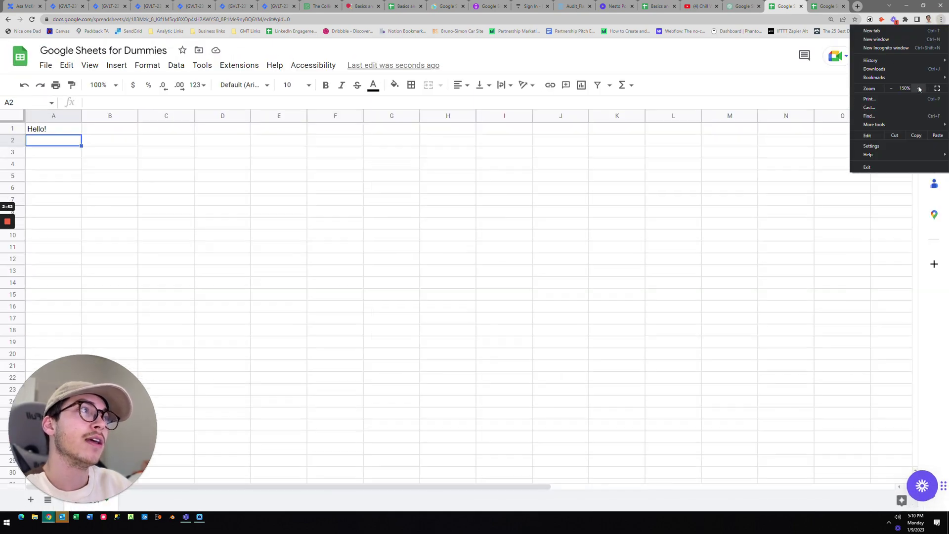
click(919, 88)
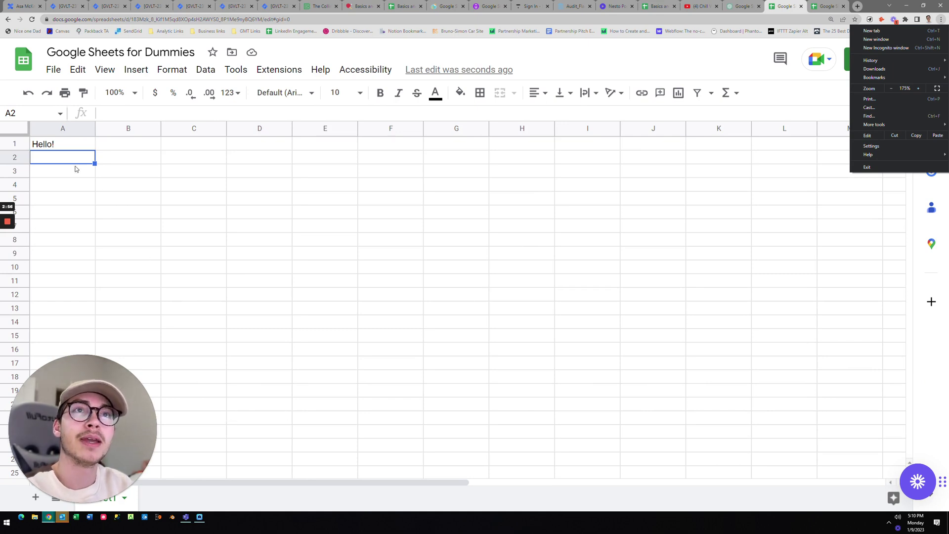
click(70, 144)
- Enter 123 in cell B4 and a short greeting in cell D2
click(154, 188)
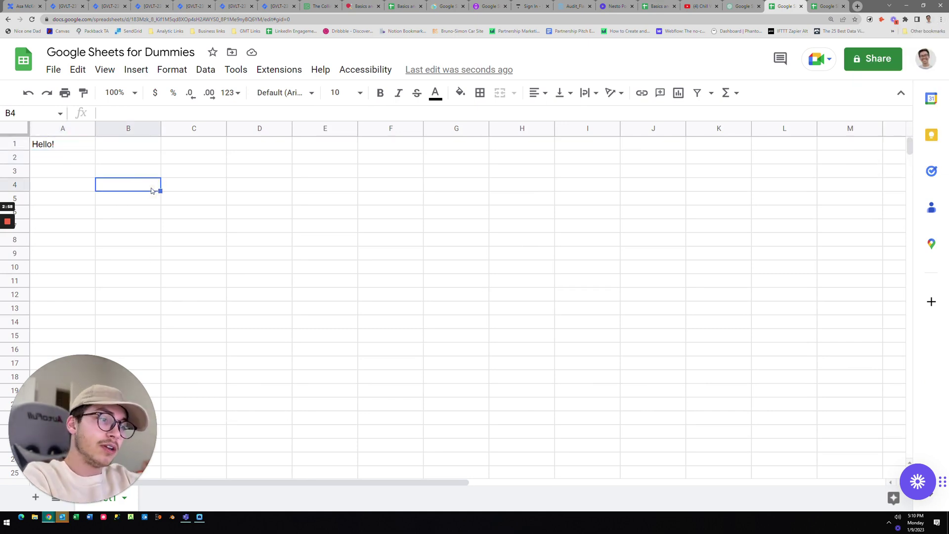
text(123)
key(Return)
key(Right)
key(Right)
key(Up)
key(Up)
key(Up)
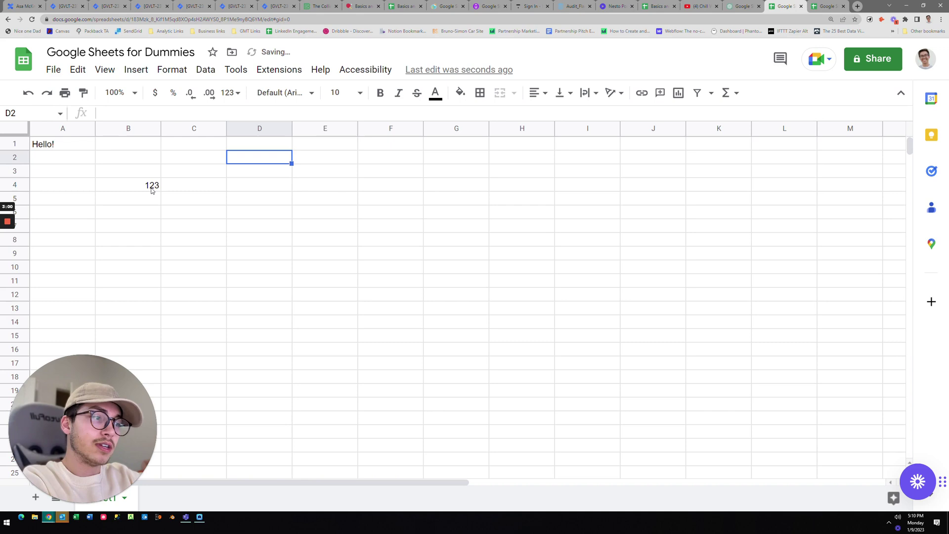
text(Hi)
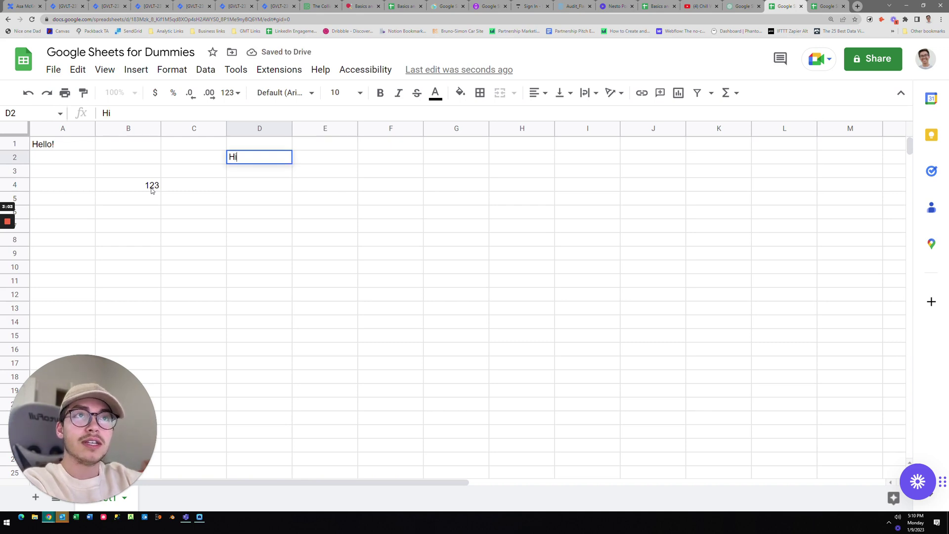
text( Asa~)
key(ctrl+Return)
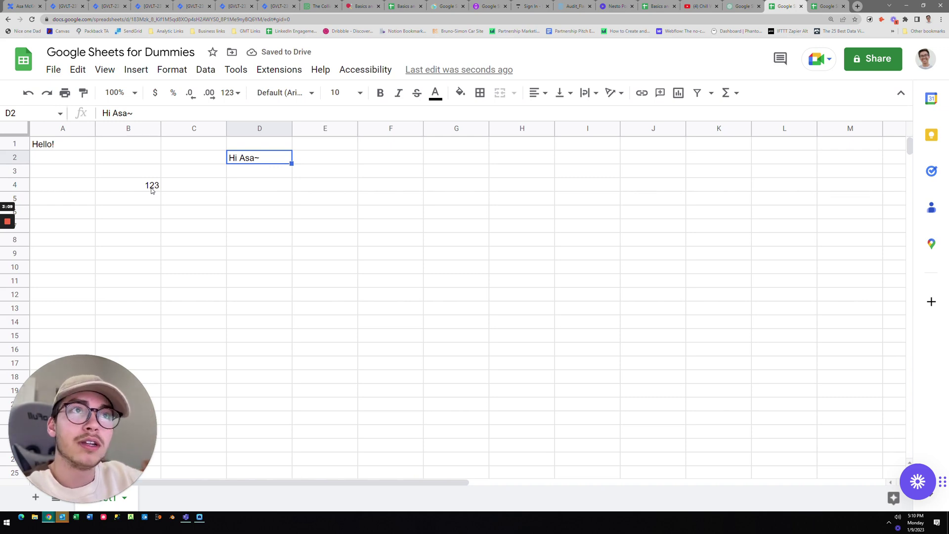
- Delete the greeting from D2, 123 from B4 and 'Hello!' from A1
key(Delete)
key(Left)
key(Left)
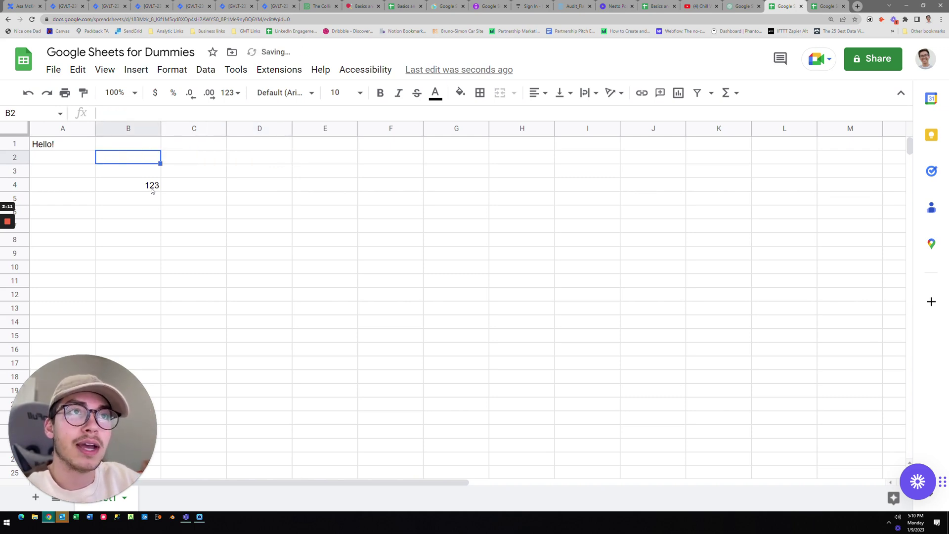
key(Down)
key(Down)
key(Delete)
key(Left)
key(Up)
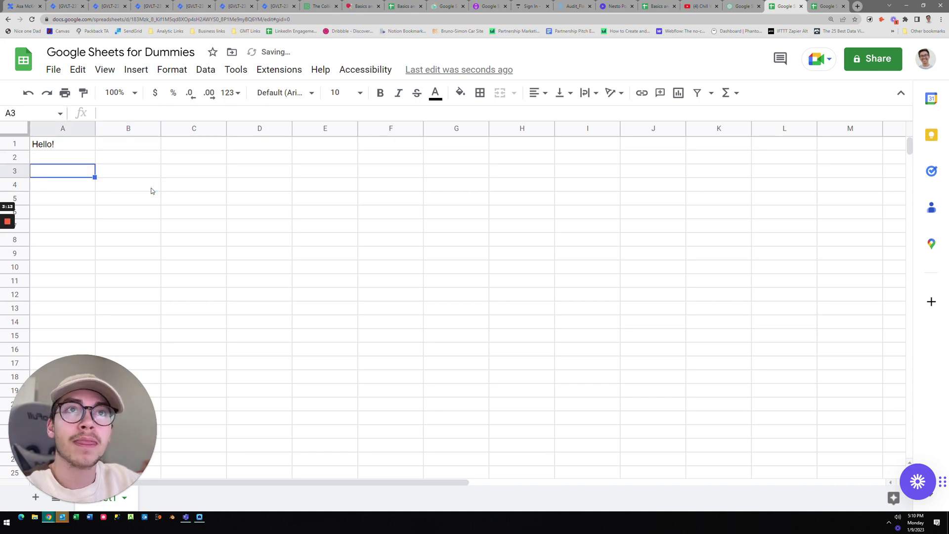
key(Up)
- Move around the now-empty grid, ending with cell B2 selected
key(Up)
key(Delete)
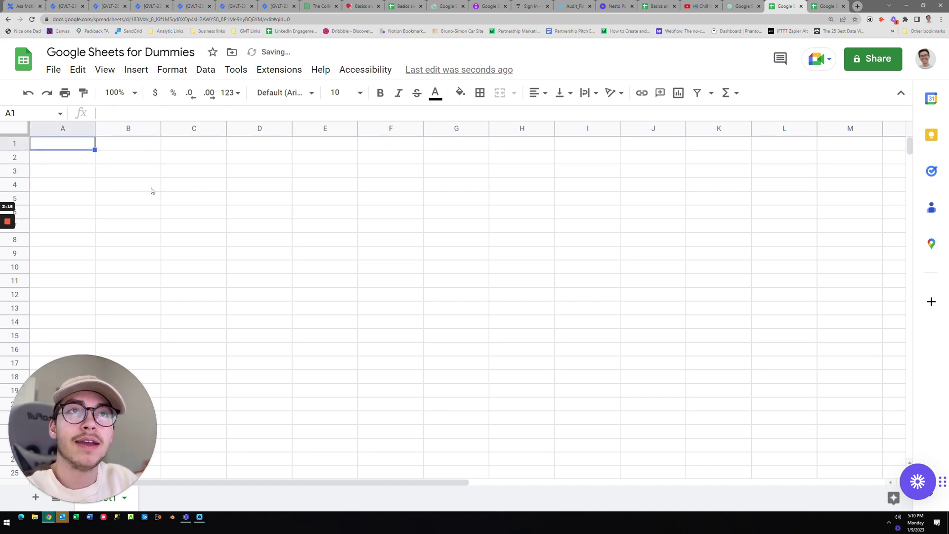
key(Right)
key(Down)
key(Down)
key(Right)
key(Down)
key(Down)
key(Right)
key(Left)
key(Left)
key(Up)
key(Right)
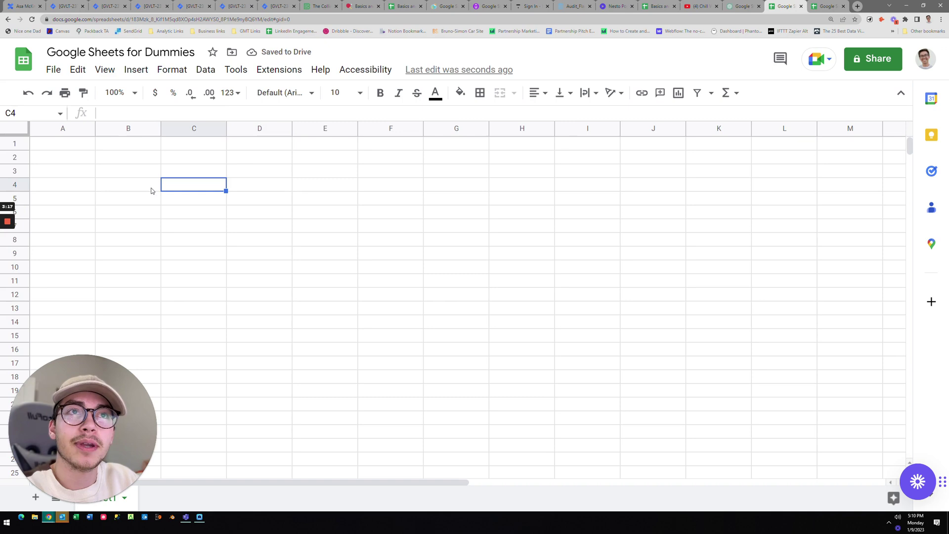
key(Left)
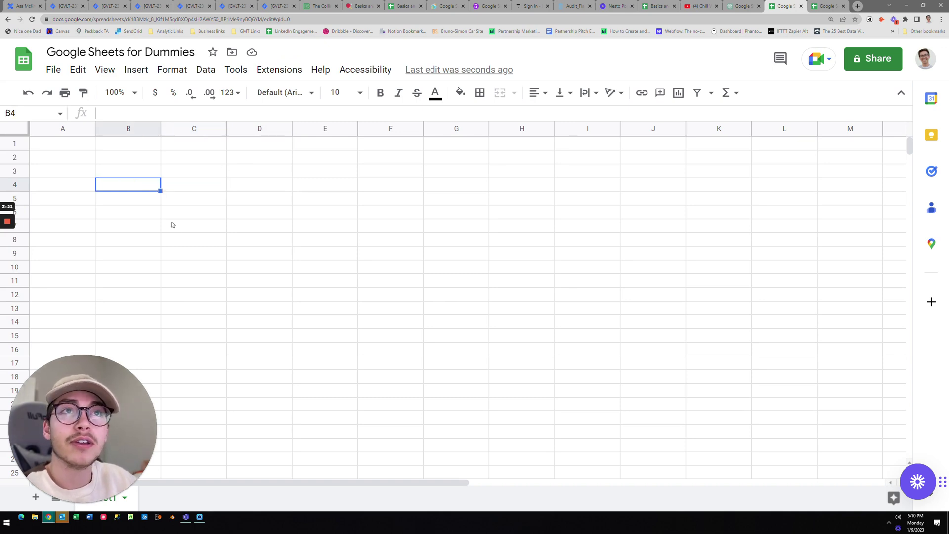
click(242, 286)
click(158, 159)
click(190, 234)
click(158, 188)
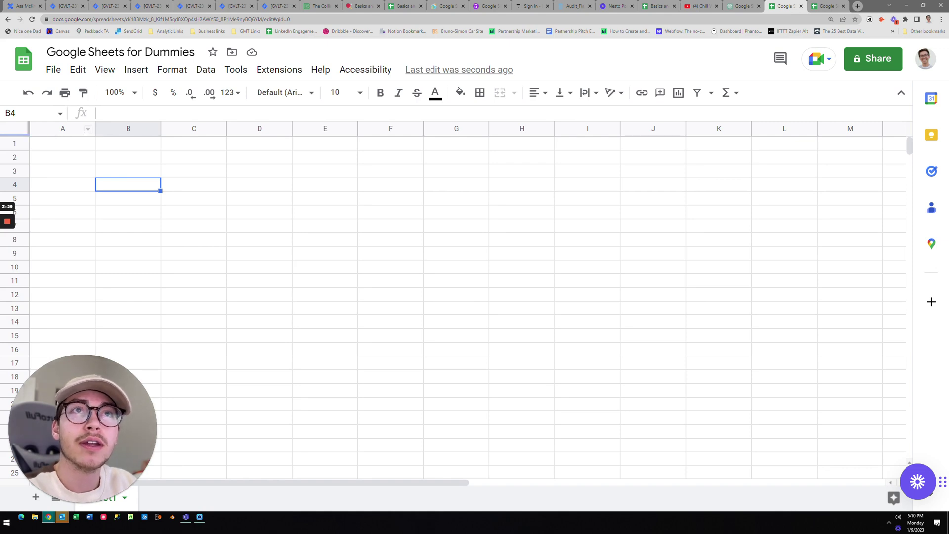
click(74, 129)
click(129, 129)
click(194, 129)
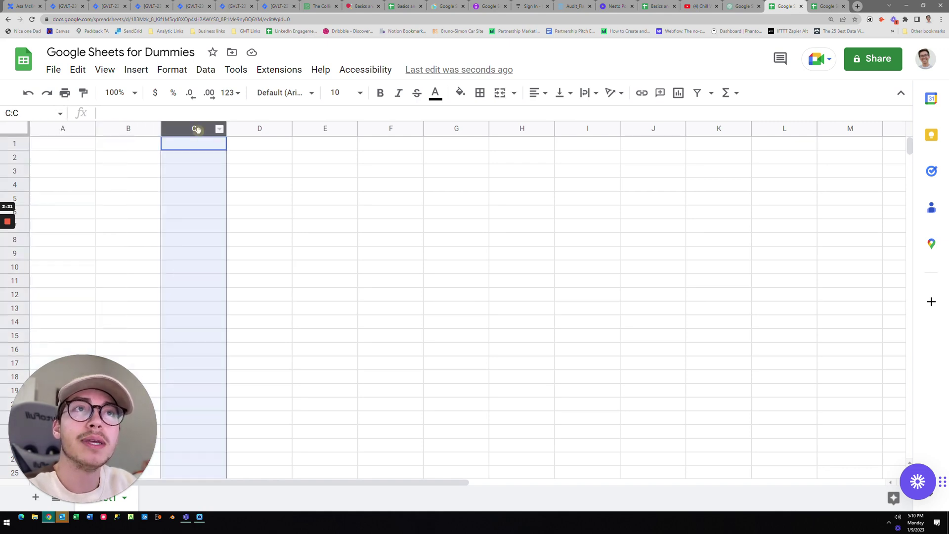
click(285, 130)
key(Escape)
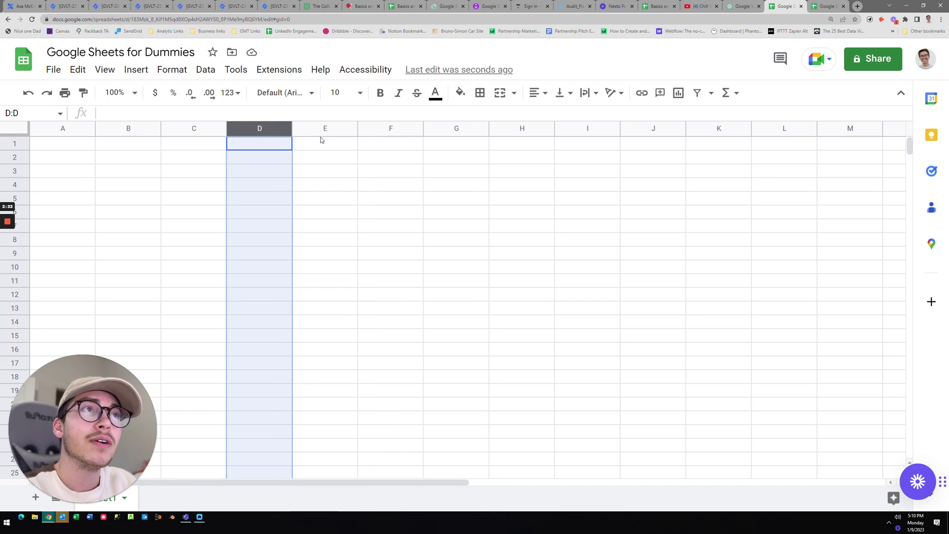
drag(470, 483, 515, 487)
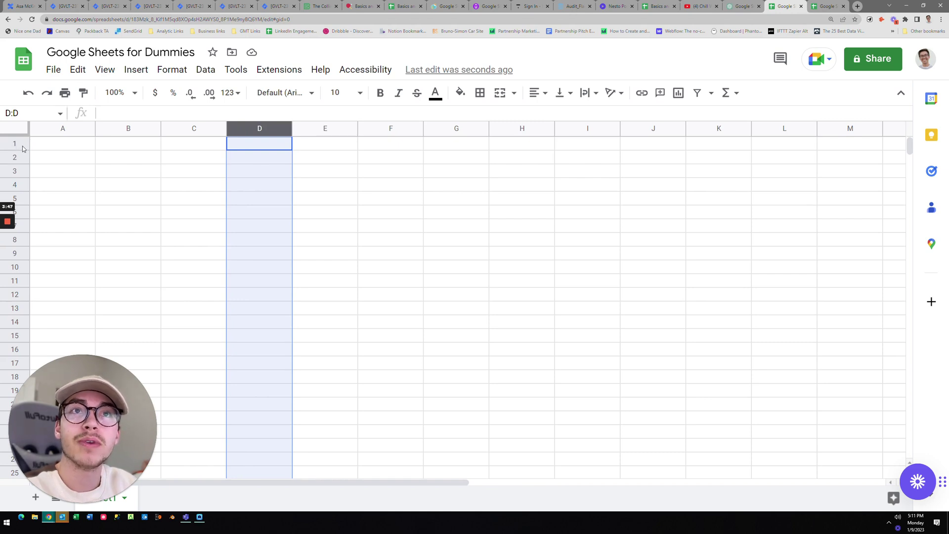
scroll(141, 276, down, 20)
drag(139, 281, 139, 283)
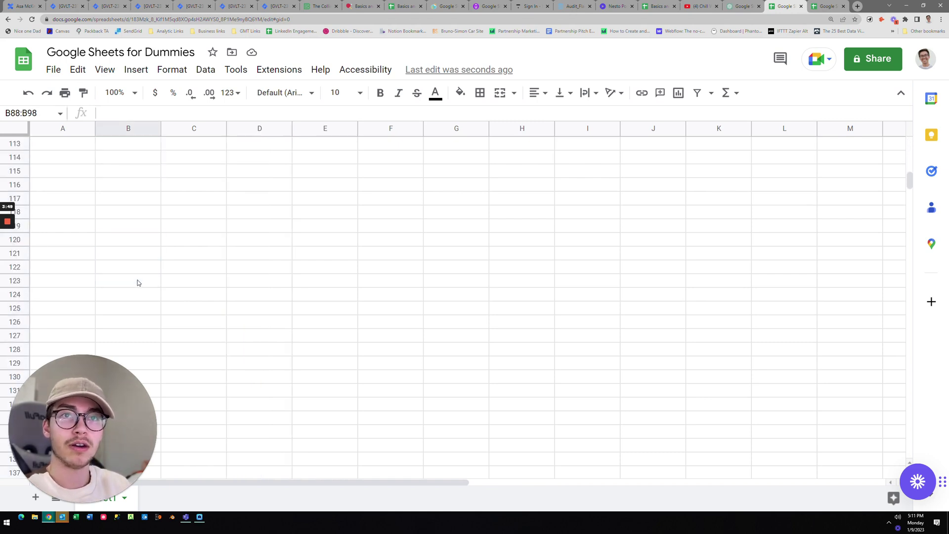
scroll(138, 282, down, 20)
click(138, 283)
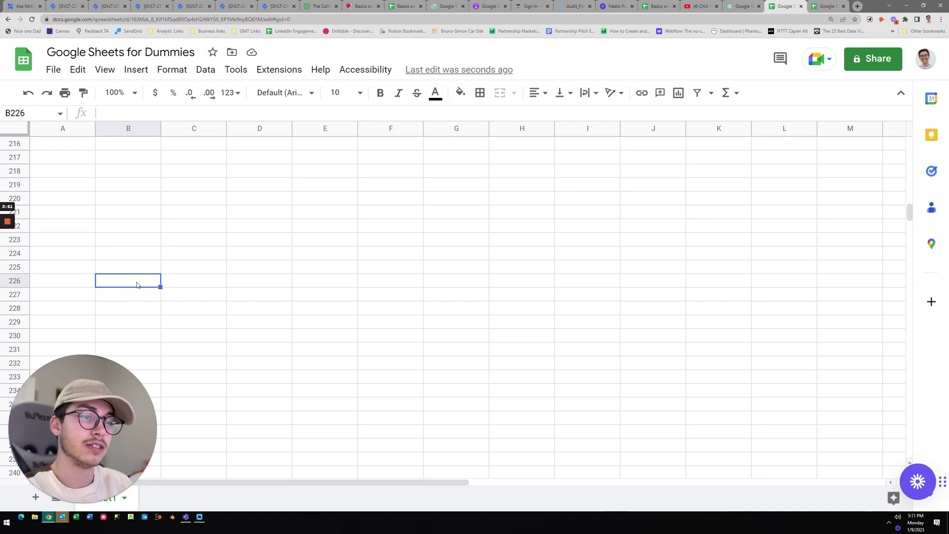
key(ctrl+Down)
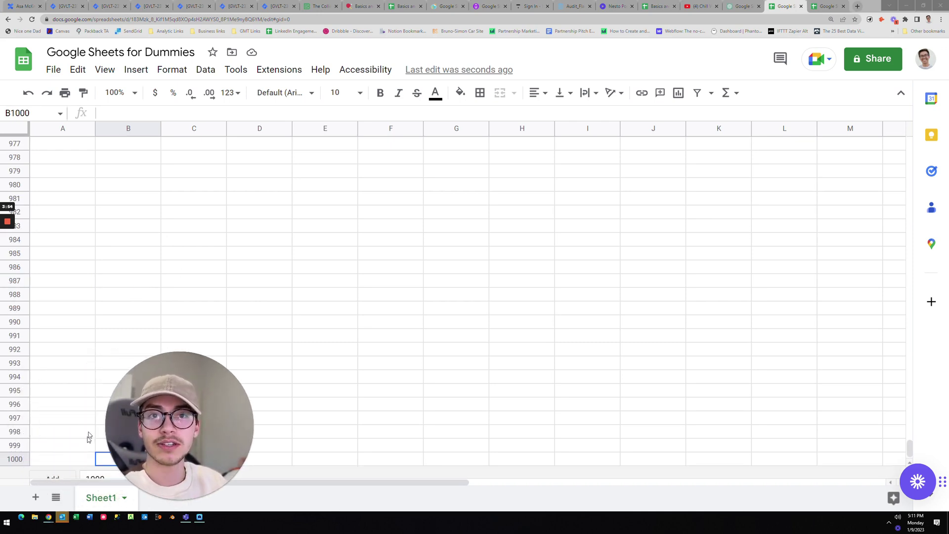
scroll(89, 436, down, 1)
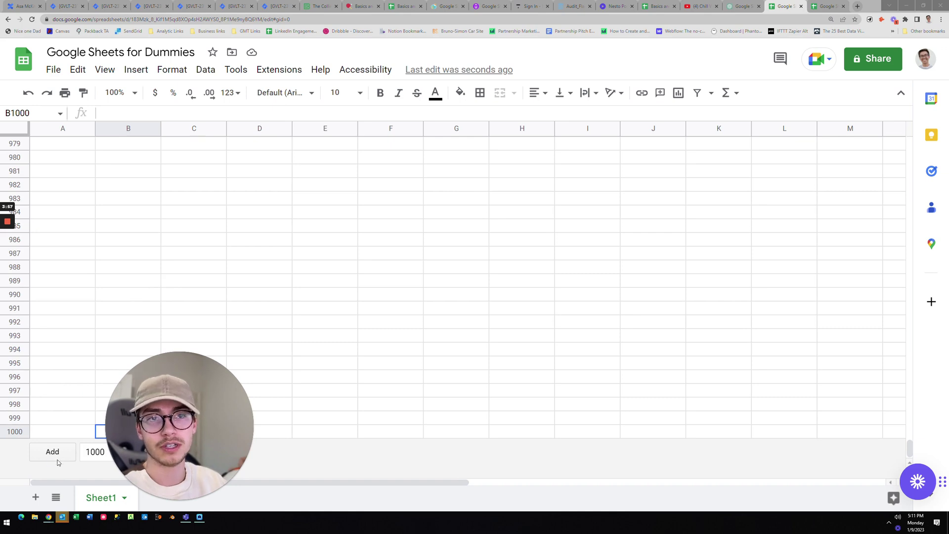
scroll(168, 307, up, 5)
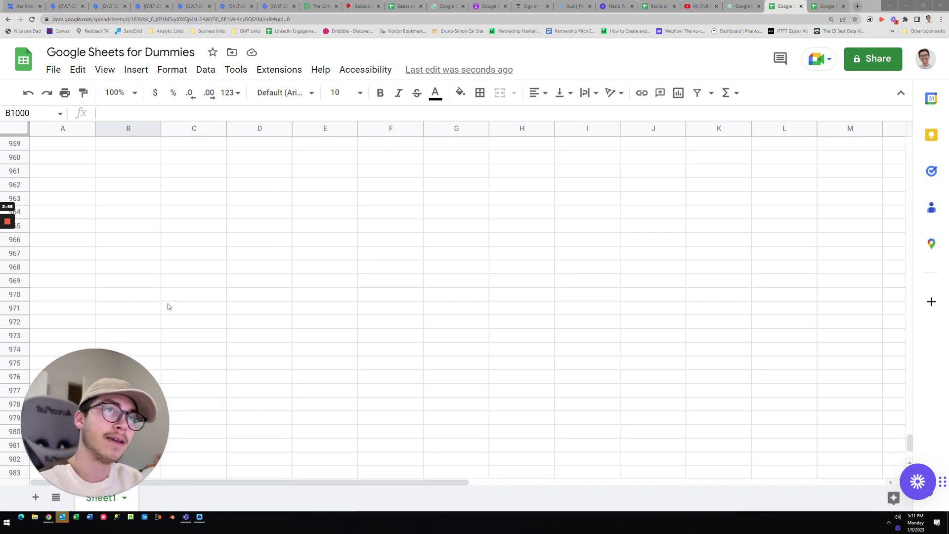
click(144, 286)
key(ctrl+Down)
key(ctrl+Home)
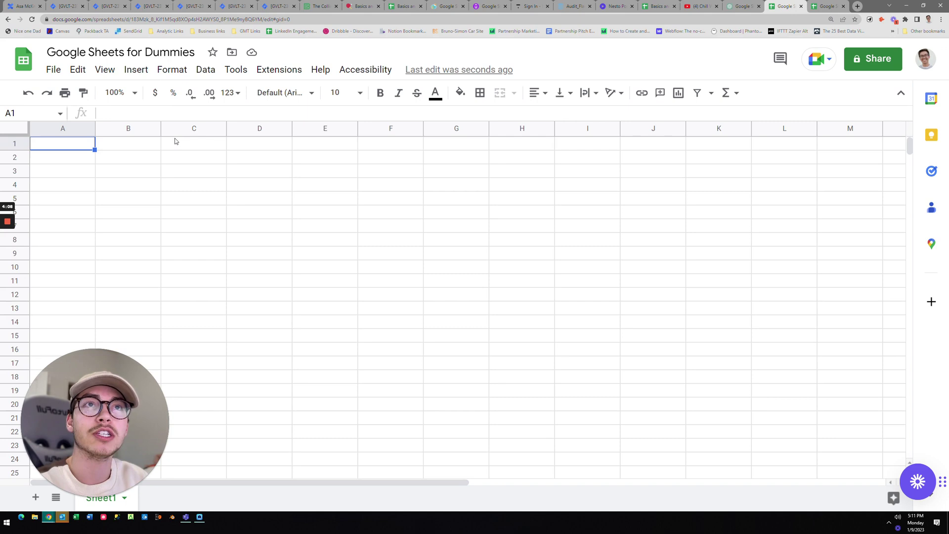
click(248, 131)
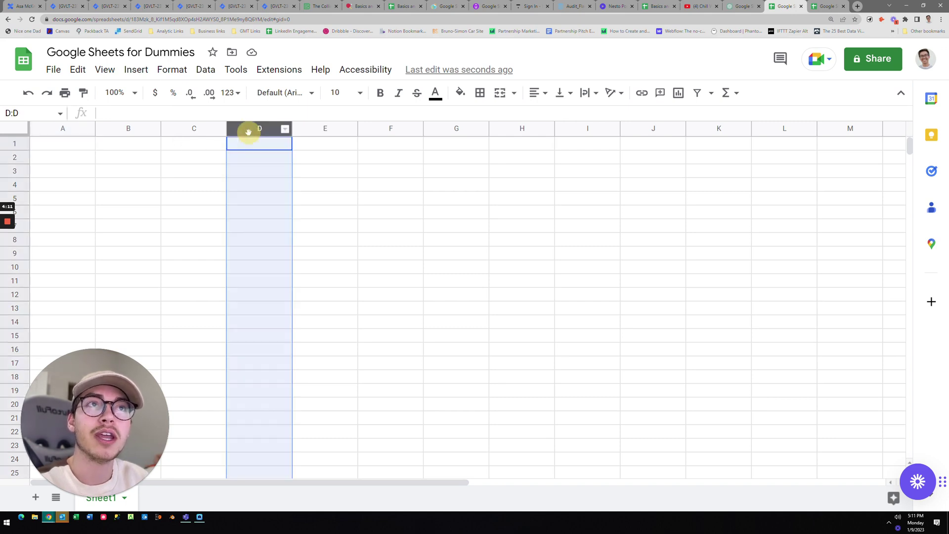
click(24, 268)
click(250, 270)
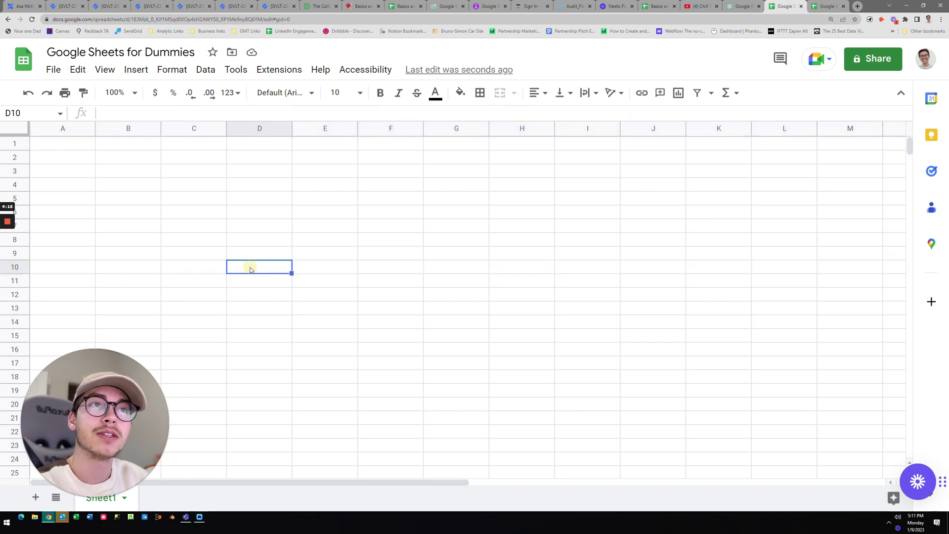
text(D)
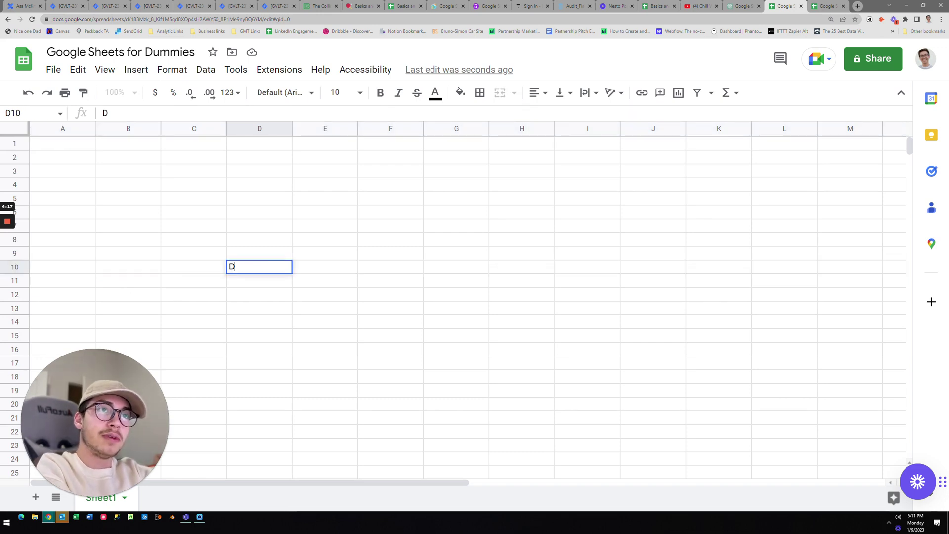
text(10)
key(Return)
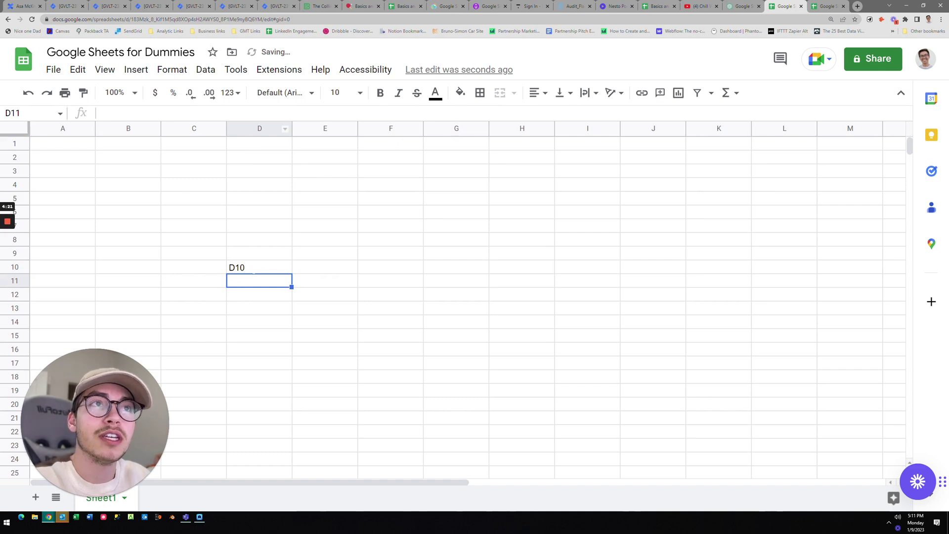
click(128, 184)
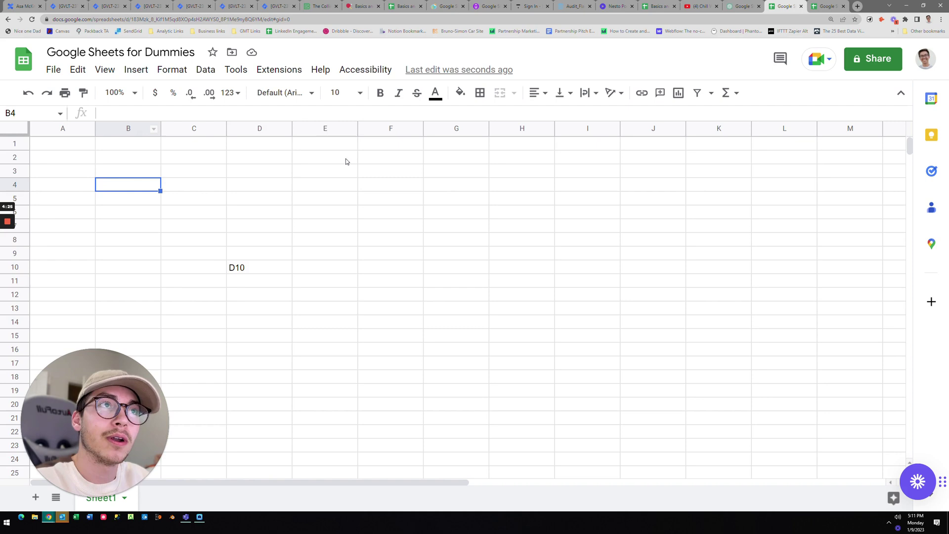
click(378, 144)
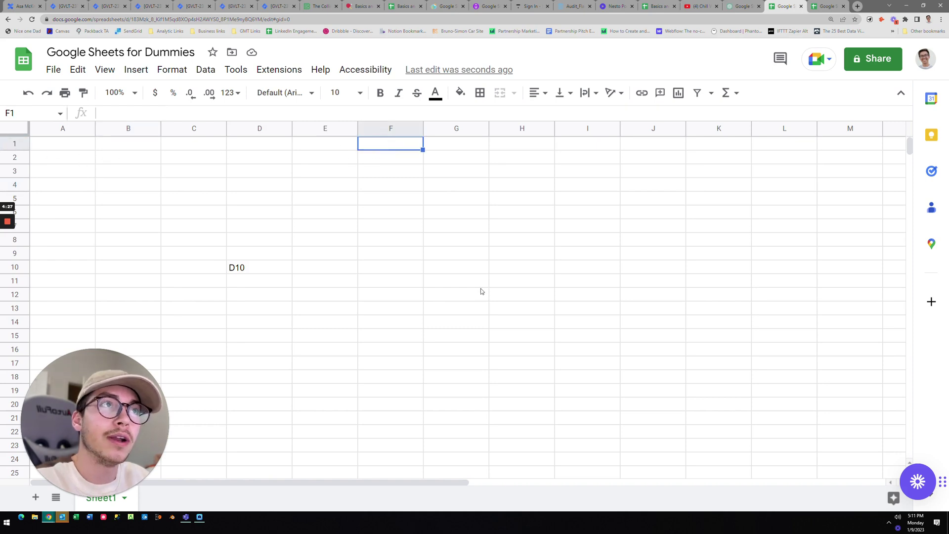
click(464, 335)
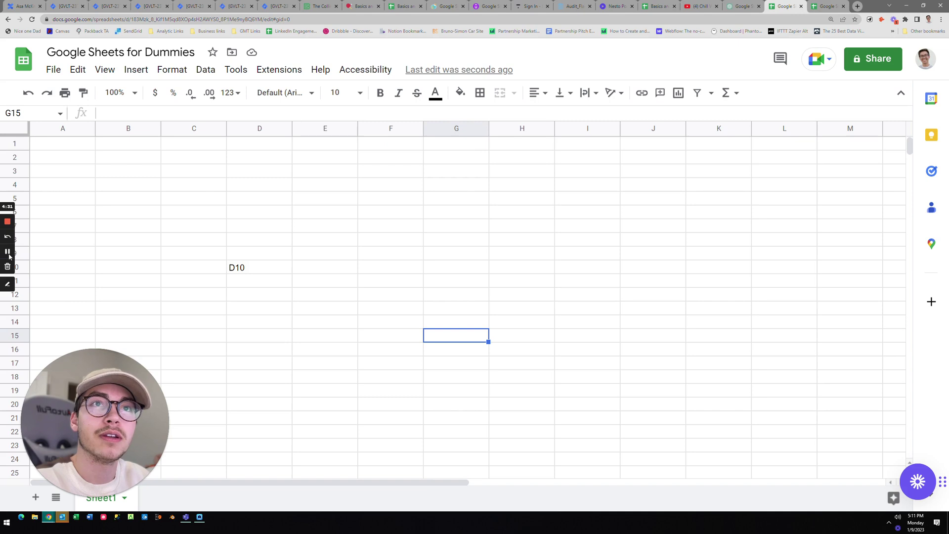
click(7, 252)
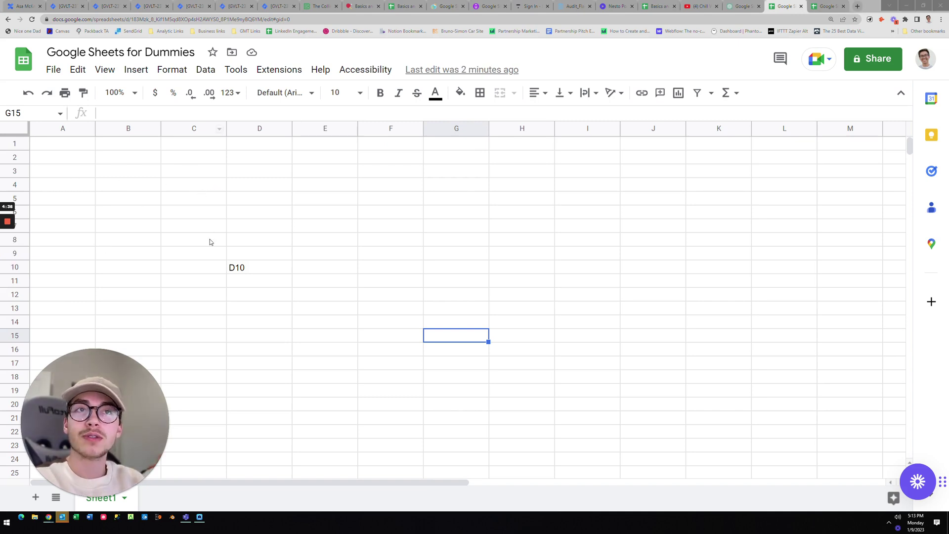
click(246, 268)
key(Delete)
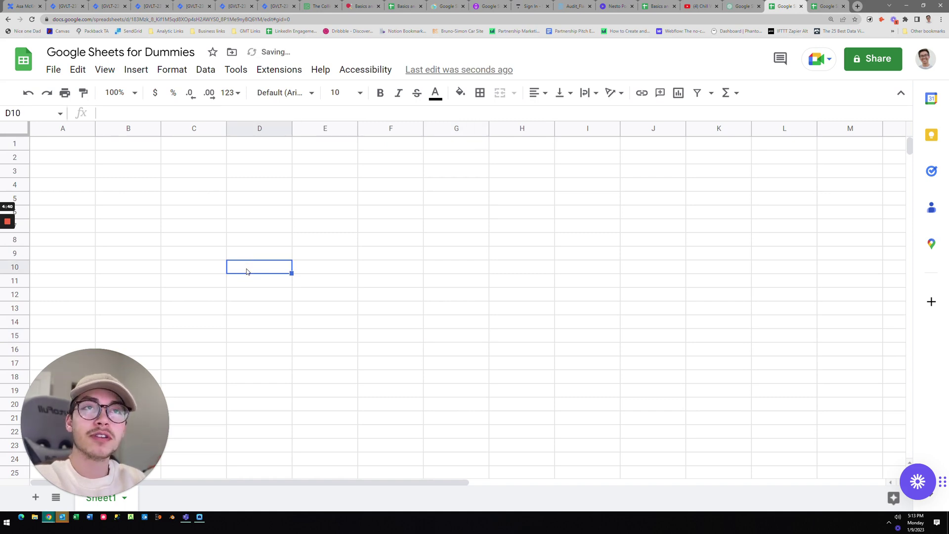
click(194, 204)
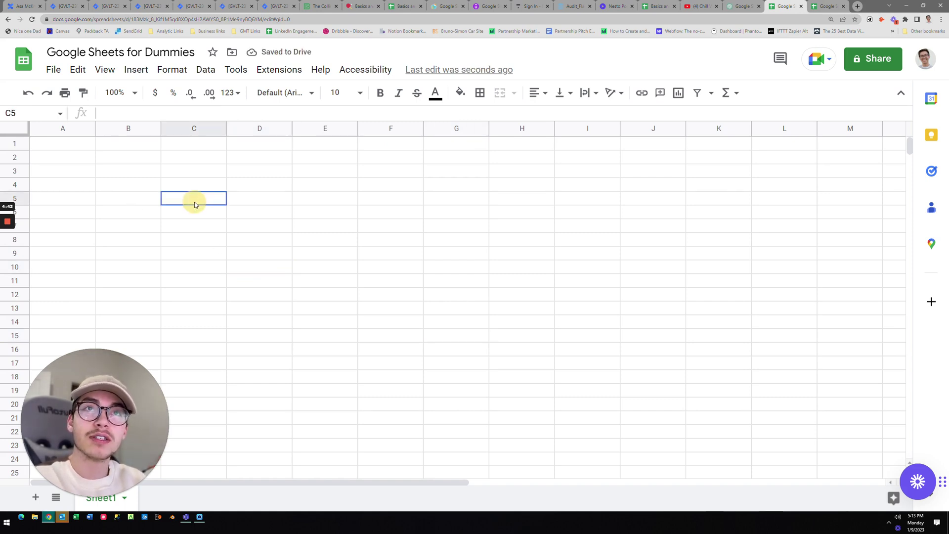
drag(194, 205, 197, 267)
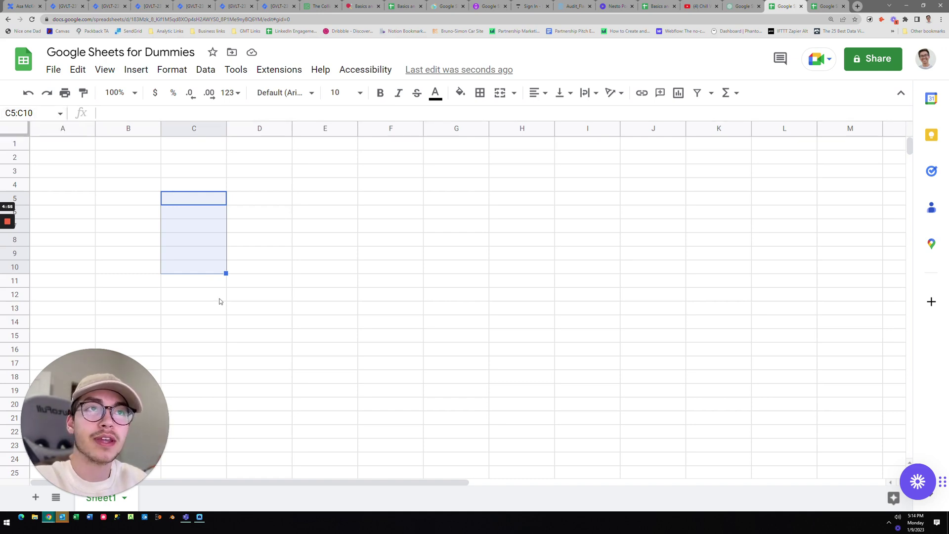
click(211, 145)
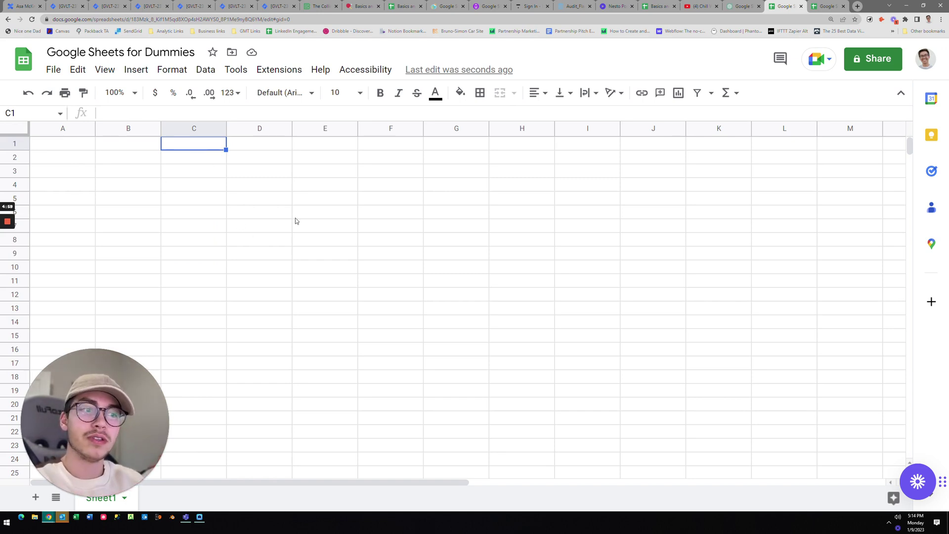
- Narrow columns B to E, make row 2 taller, then undo the resizing with Ctrl+Z
drag(160, 131, 128, 131)
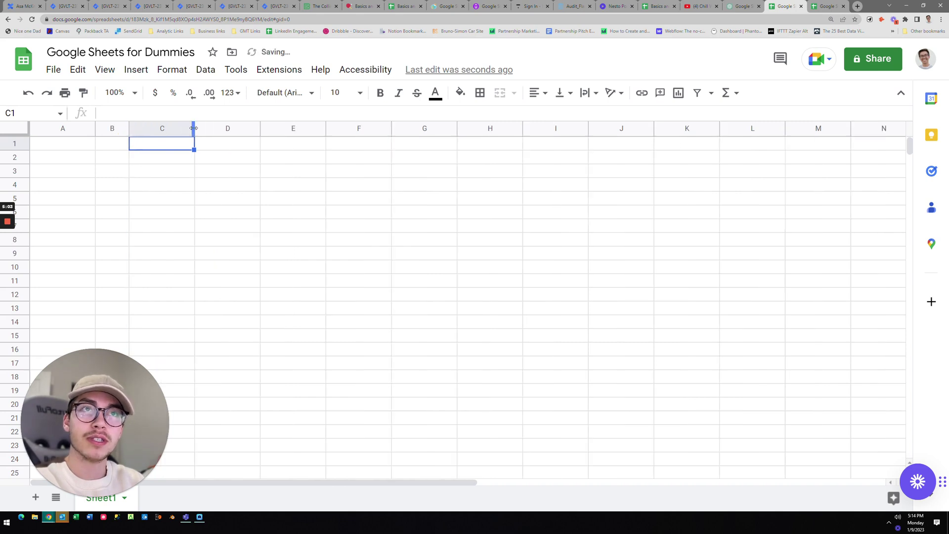
drag(194, 128, 159, 130)
drag(224, 130, 195, 131)
drag(260, 130, 230, 143)
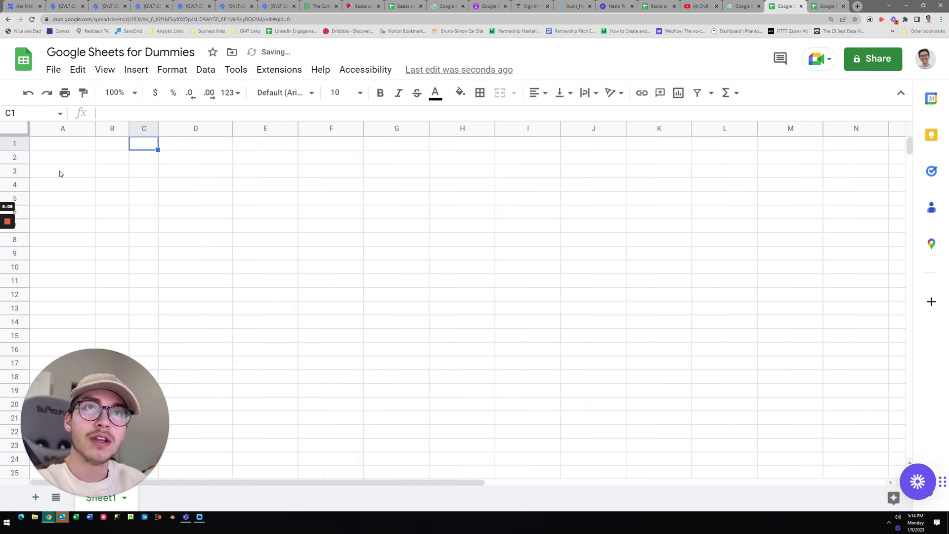
drag(25, 206, 26, 173)
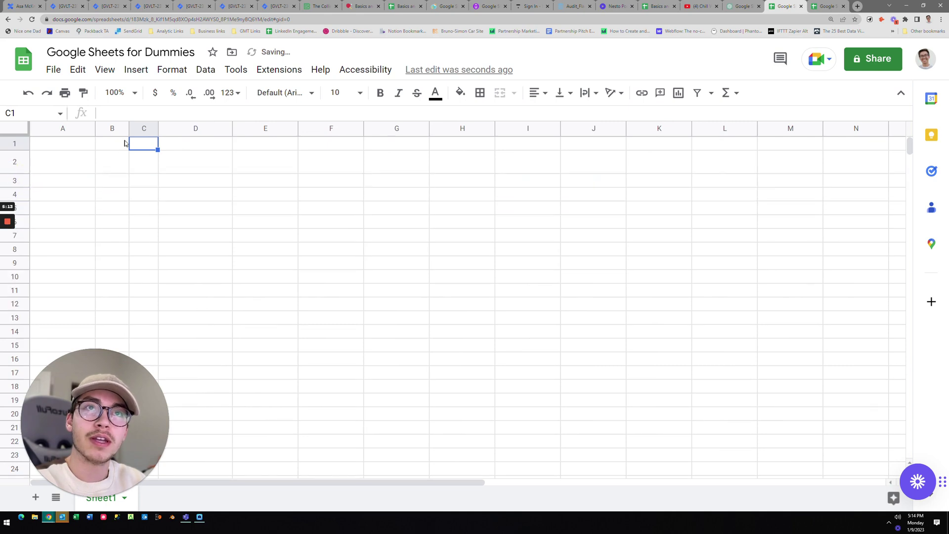
drag(158, 129, 182, 140)
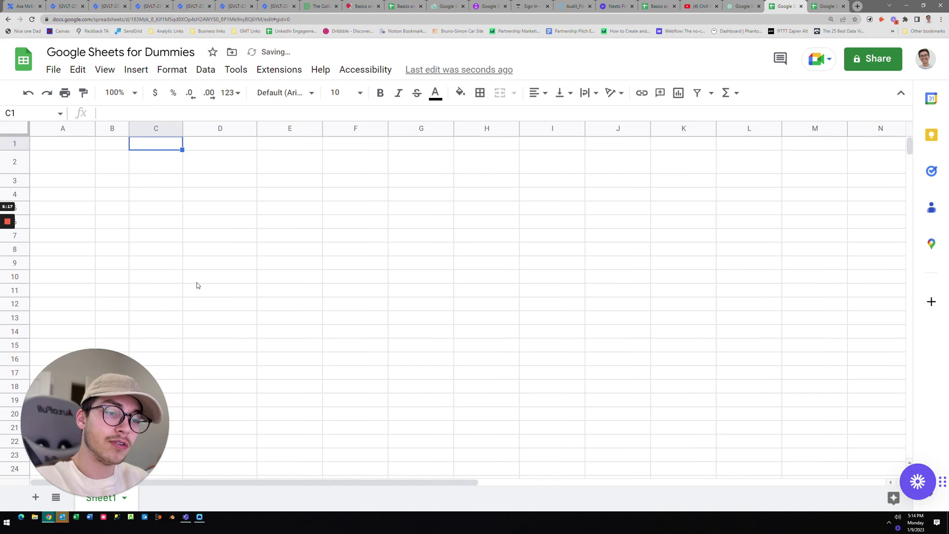
key(ctrl+z)
key(ctrl+z)
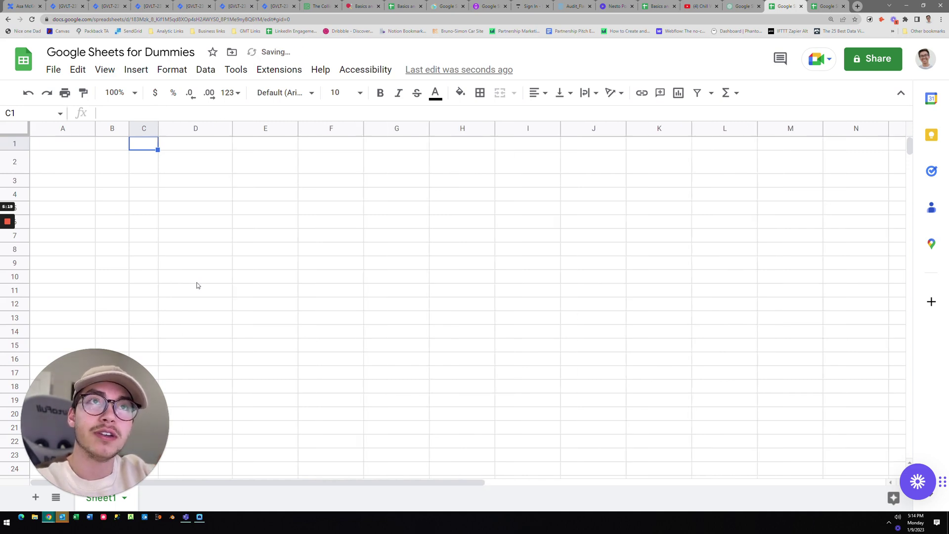
key(ctrl+z)
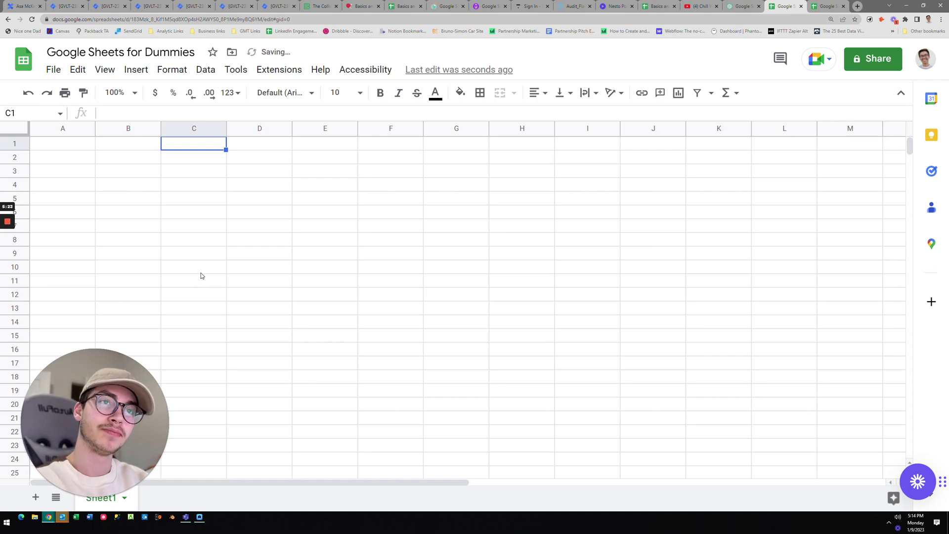
click(174, 129)
right_click(174, 132)
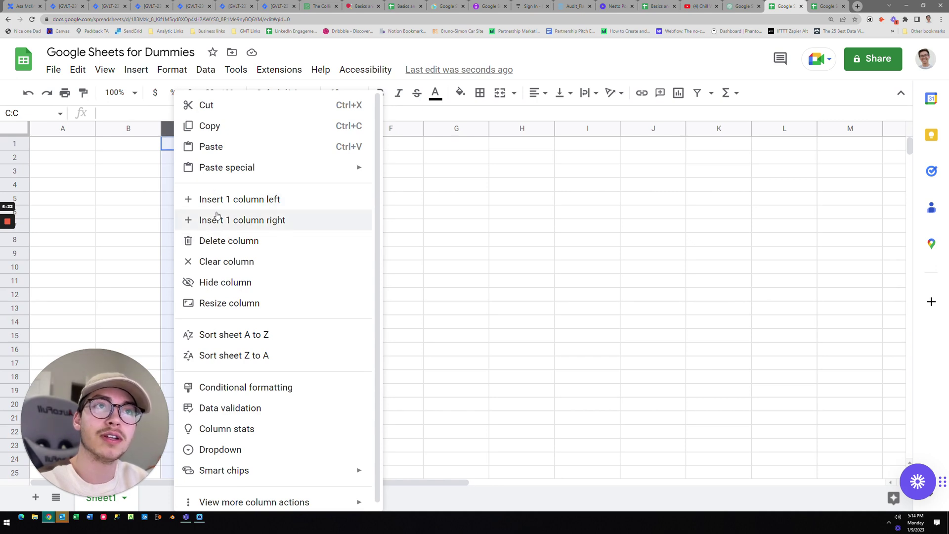
click(165, 184)
click(170, 147)
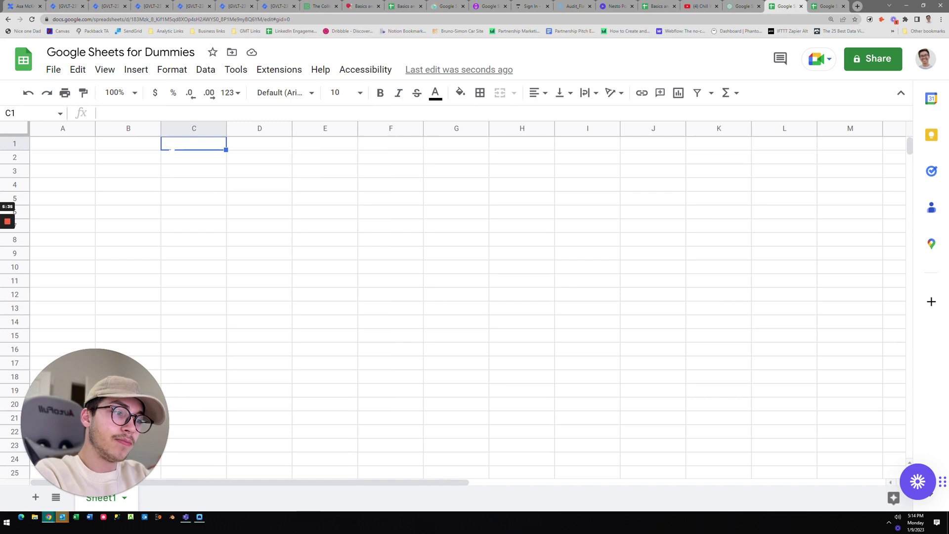
text(hi)
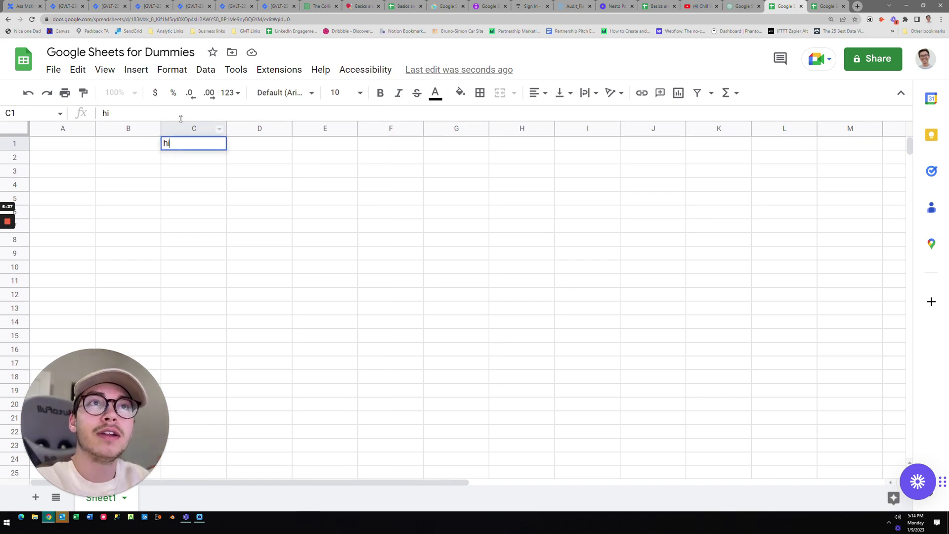
click(183, 129)
right_click(183, 129)
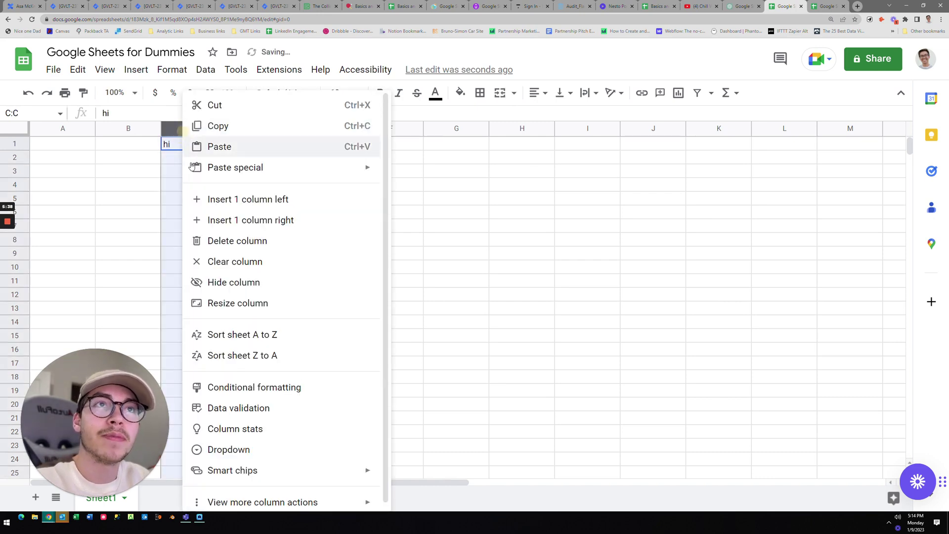
click(205, 200)
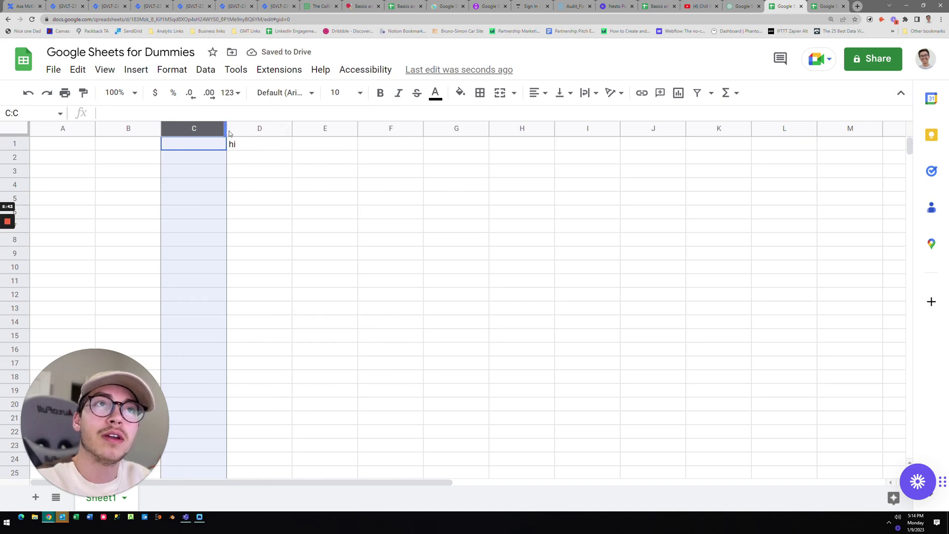
click(254, 130)
right_click(255, 130)
click(231, 169)
click(317, 144)
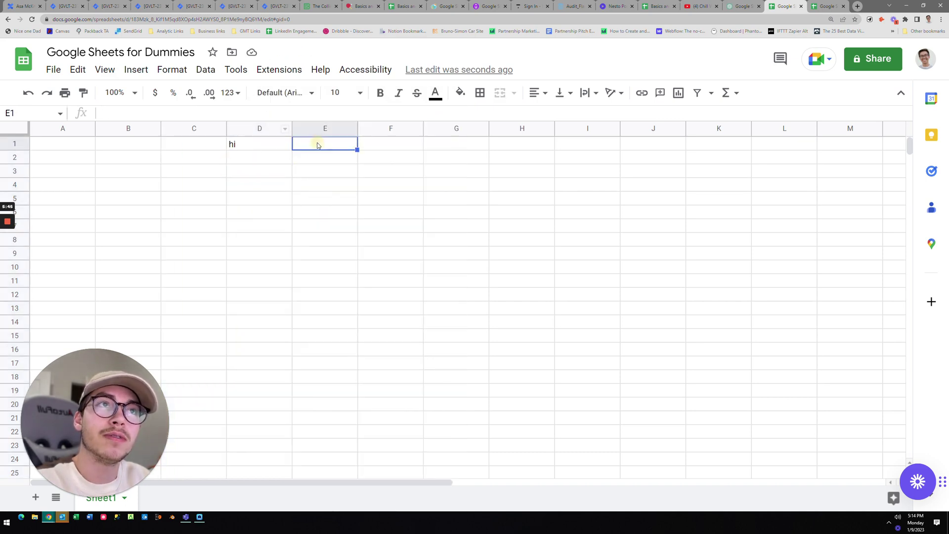
text(hell)
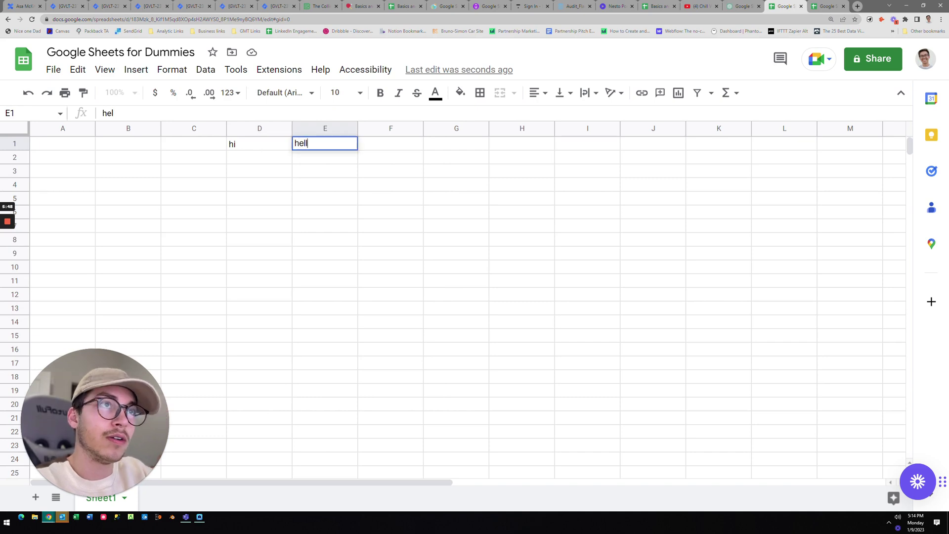
text(o)
key(Return)
key(Left)
click(264, 128)
right_click(270, 132)
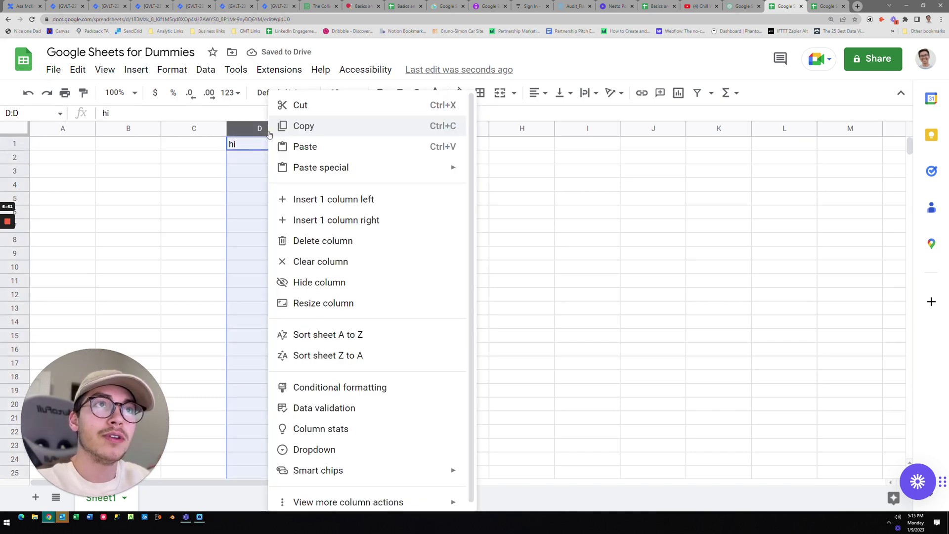
click(315, 224)
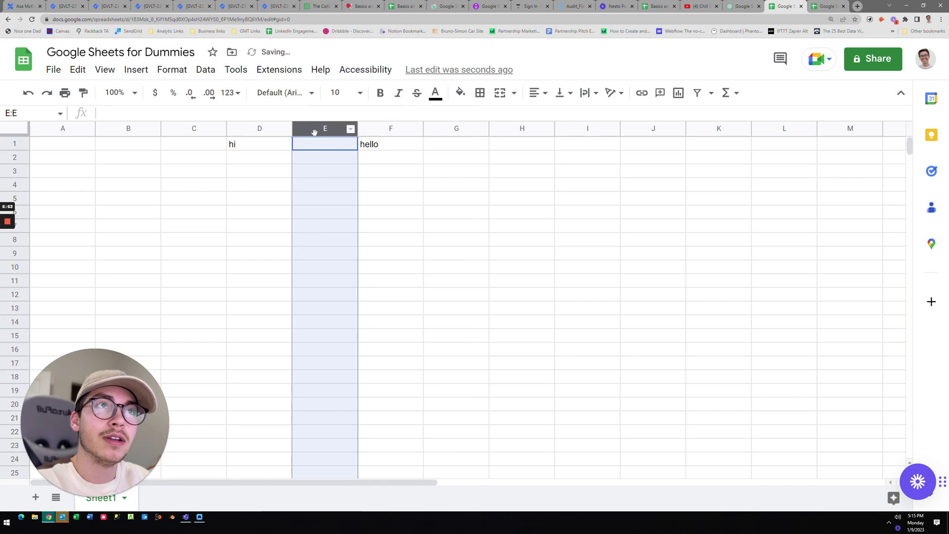
drag(242, 149, 365, 151)
key(Delete)
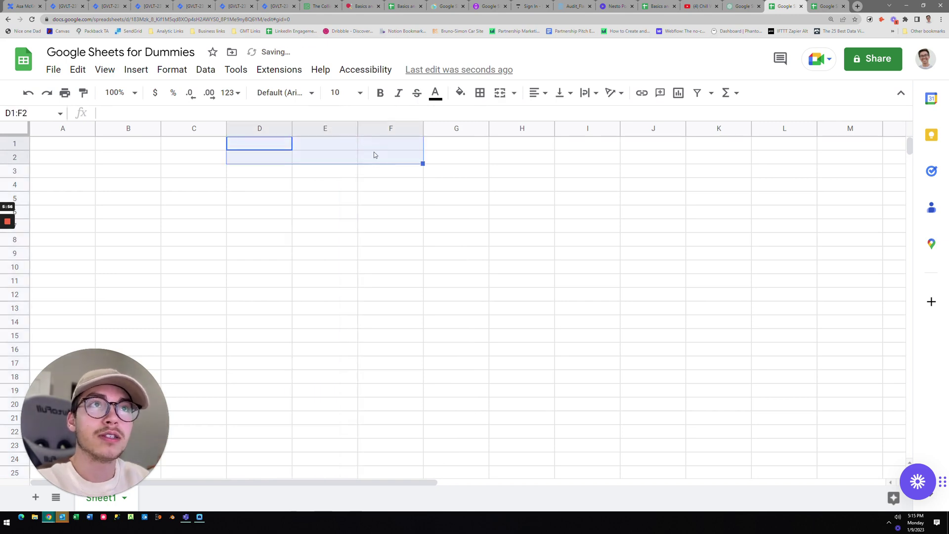
click(187, 225)
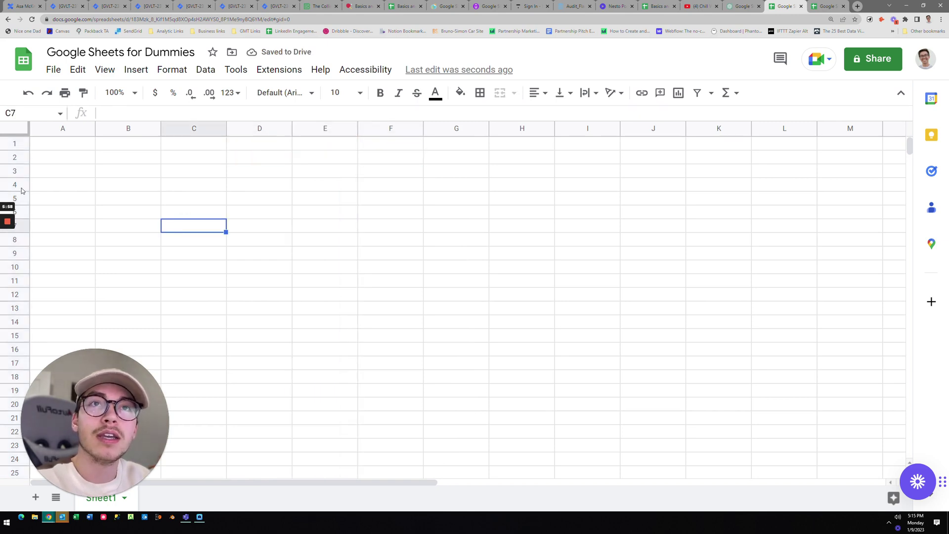
click(15, 171)
right_click(17, 170)
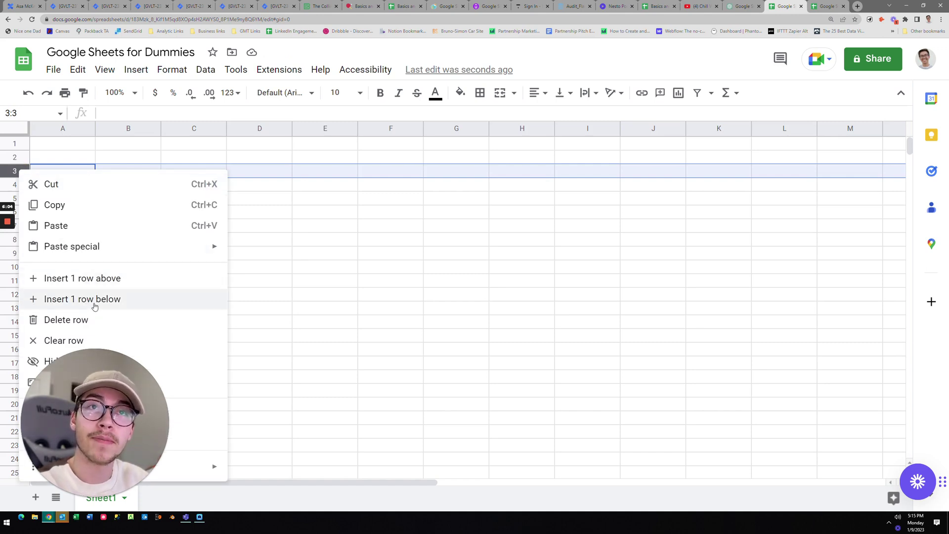
click(274, 250)
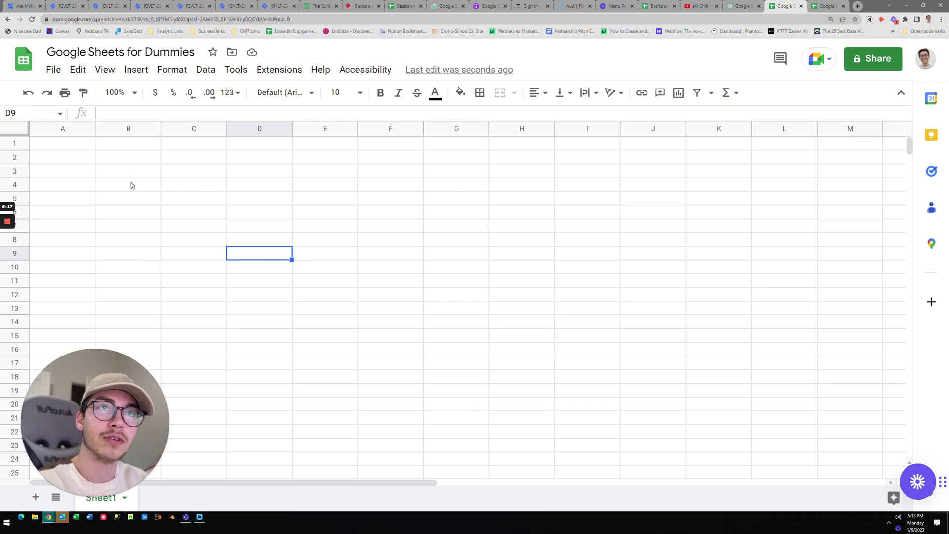
- Type the headers Names, Number and State into cells A1, B1 and C1
click(120, 160)
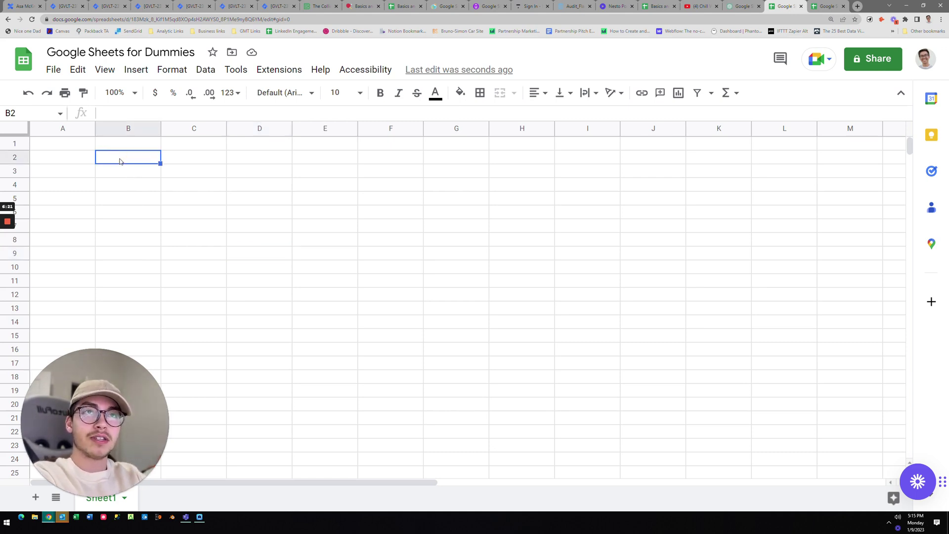
key(ctrl+Home)
text(Nma)
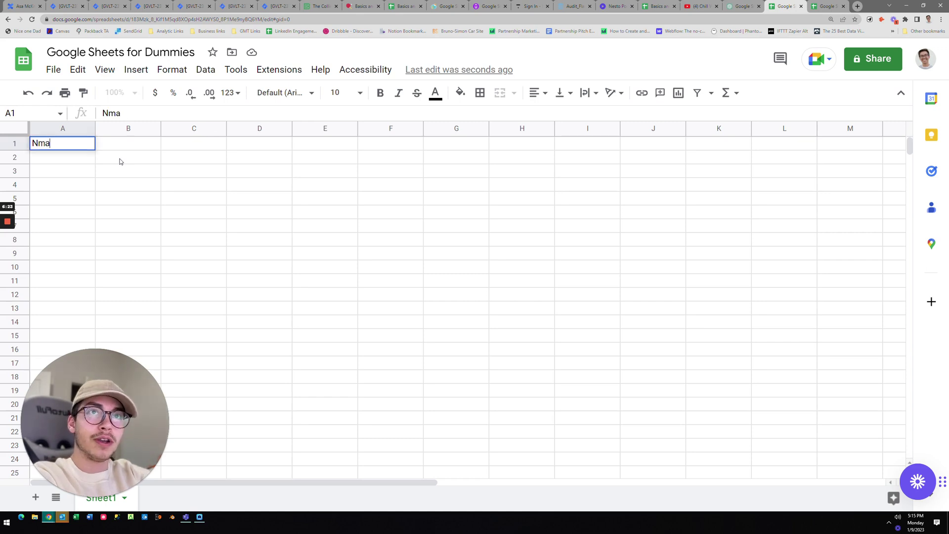
key(BackSpace)
text(ames)
key(Tab)
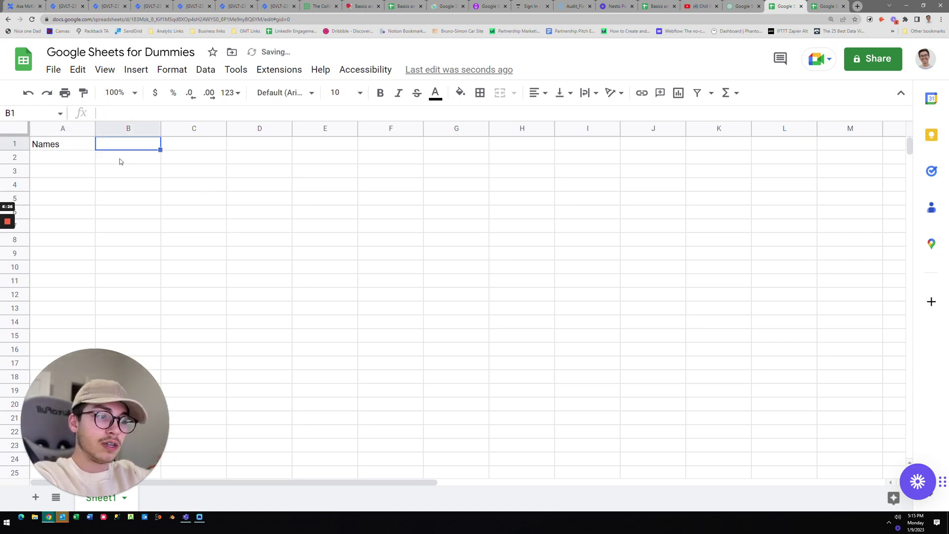
text(Number)
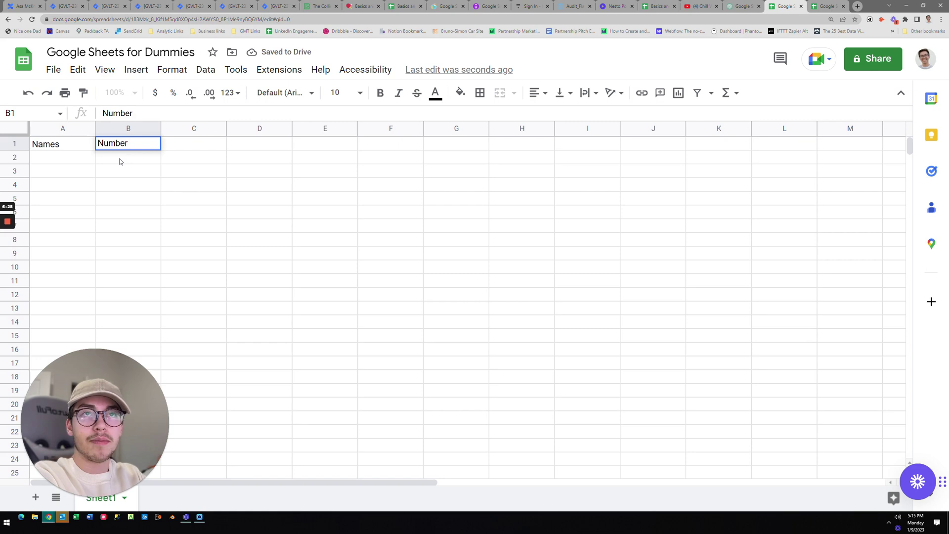
key(Tab)
text(S)
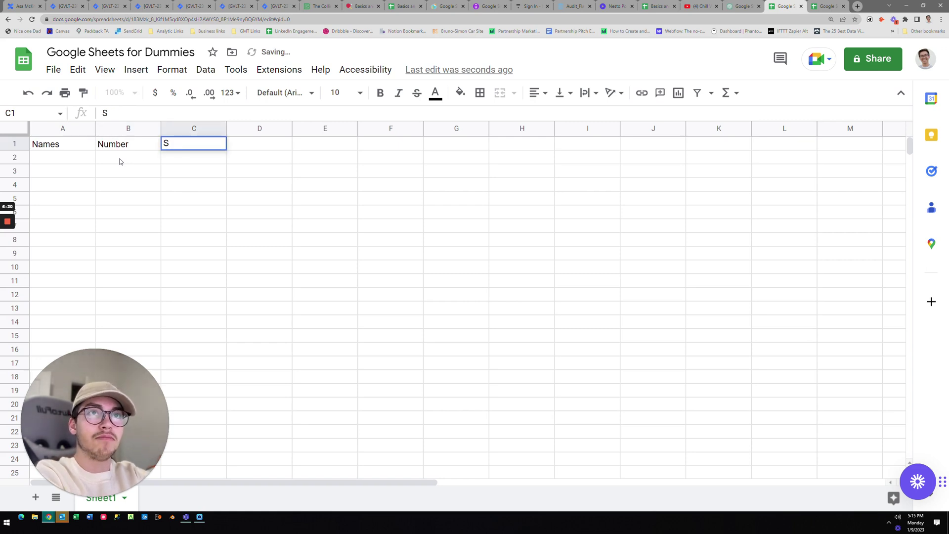
text(tate)
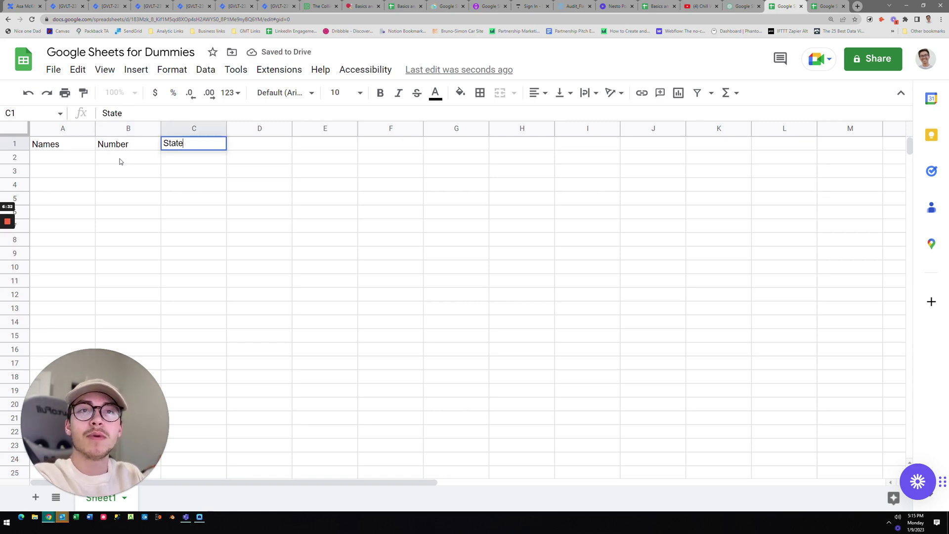
key(Return)
key(Up)
key(shift+Left)
key(shift+Left)
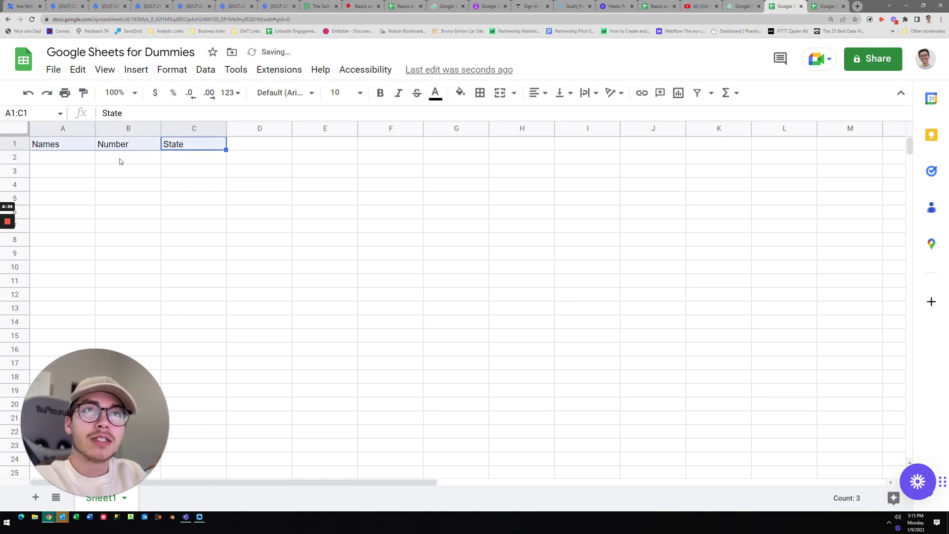
key(Left)
key(Left)
- Format headers A1:C1 in Lexend, size 12, centred
drag(81, 151, 177, 148)
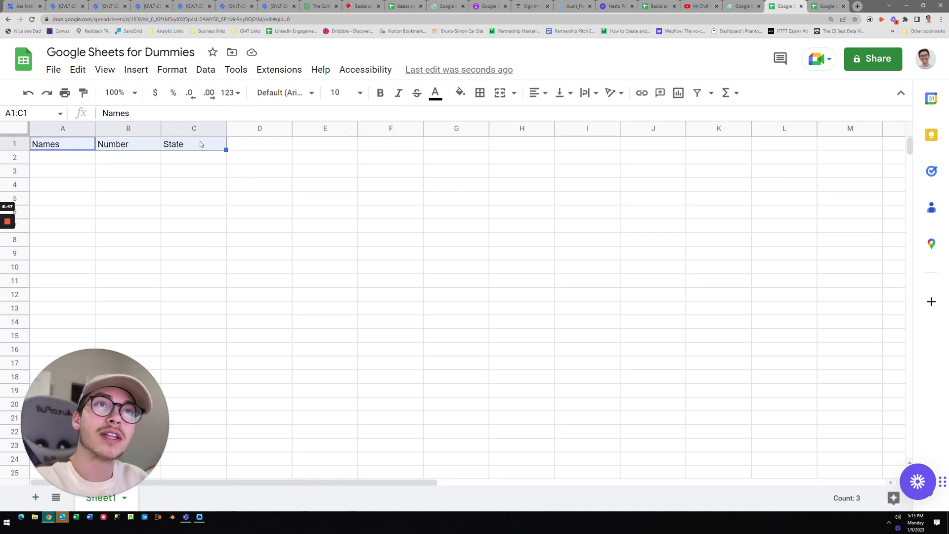
click(311, 95)
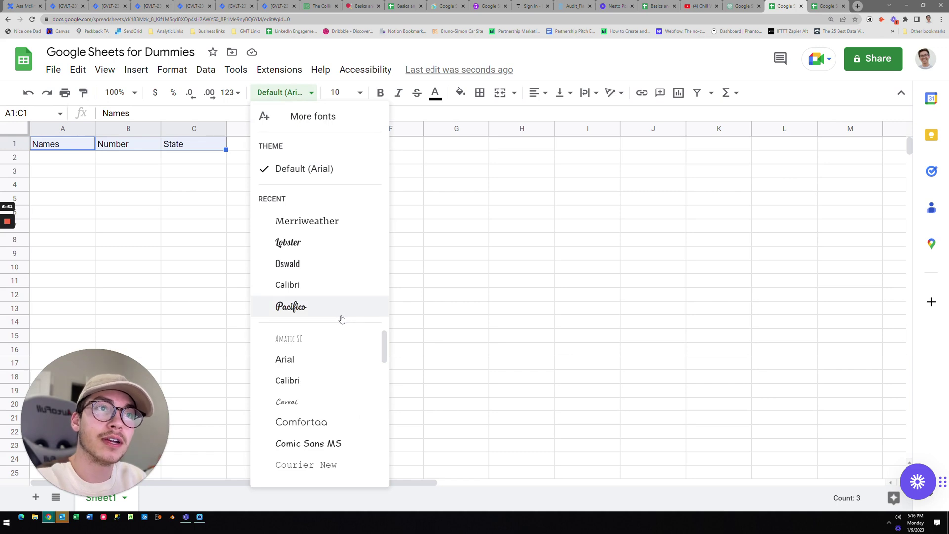
scroll(330, 361, down, 5)
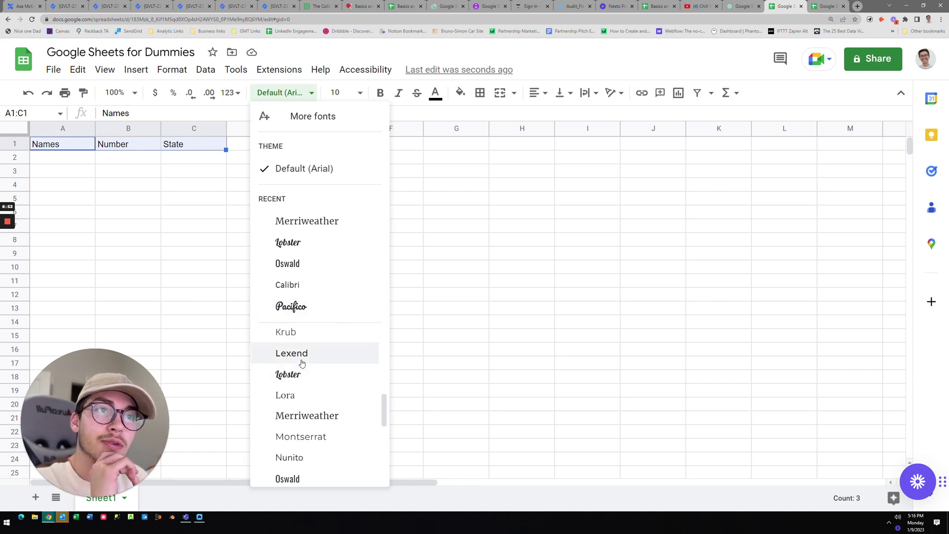
click(306, 355)
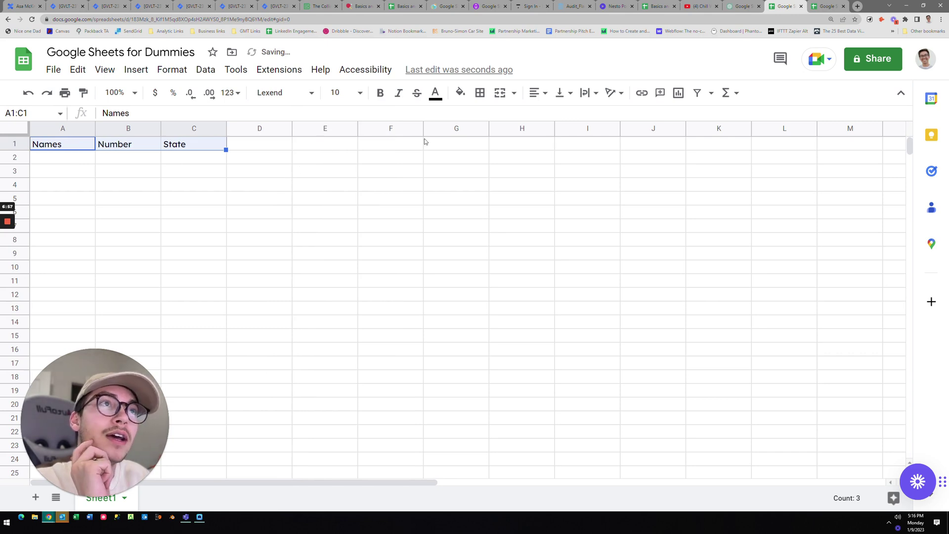
click(346, 93)
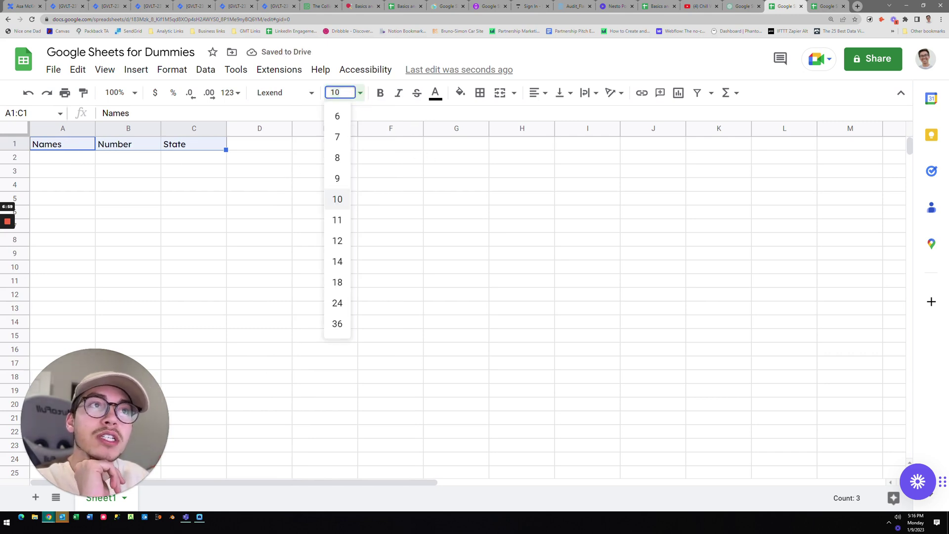
click(340, 240)
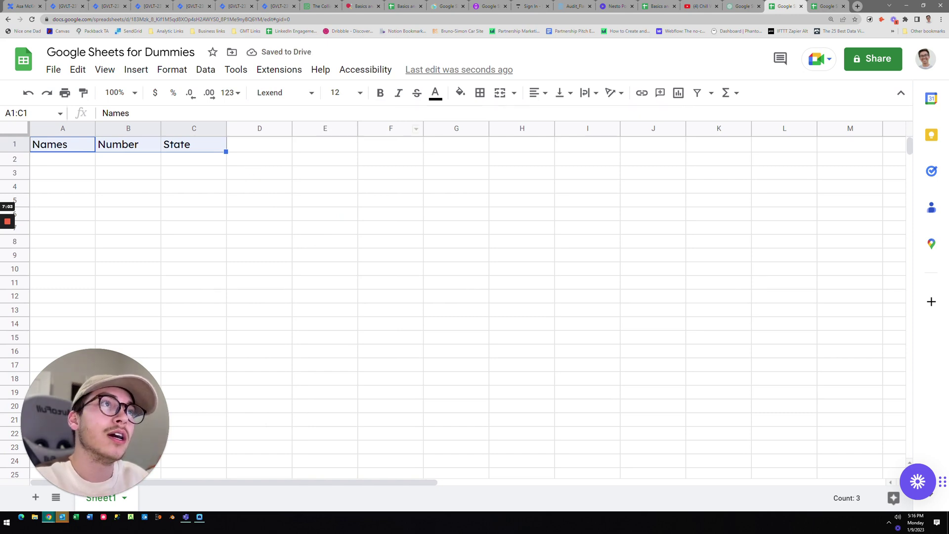
click(534, 94)
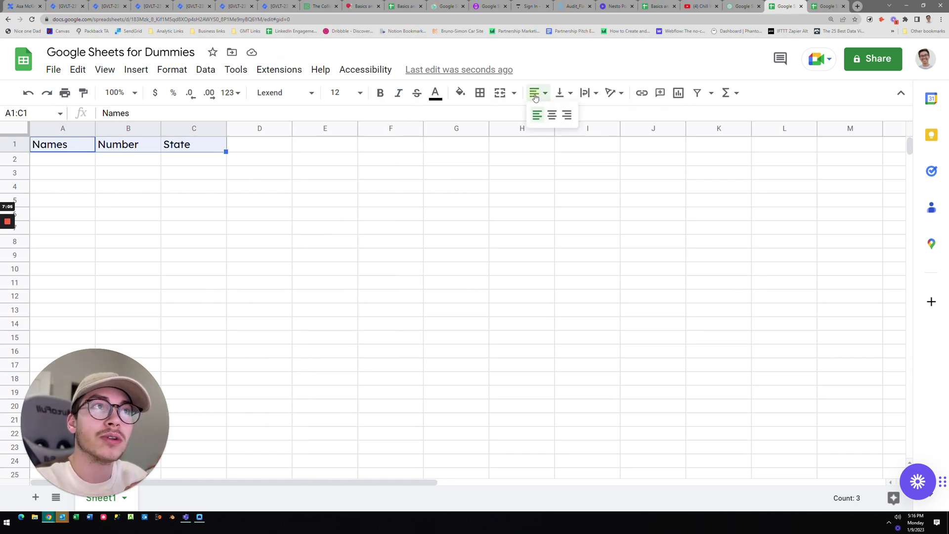
click(551, 115)
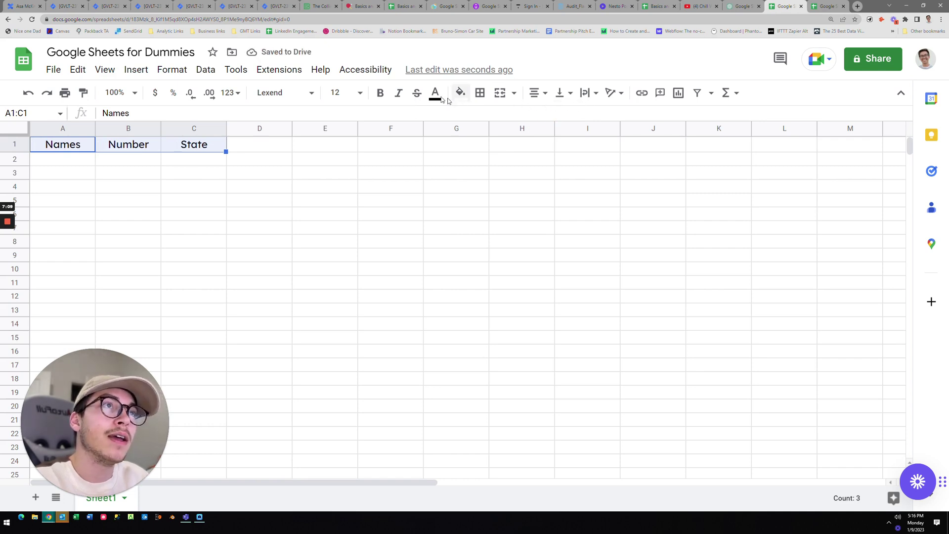
- Give the header cells a green fill with white text
click(464, 96)
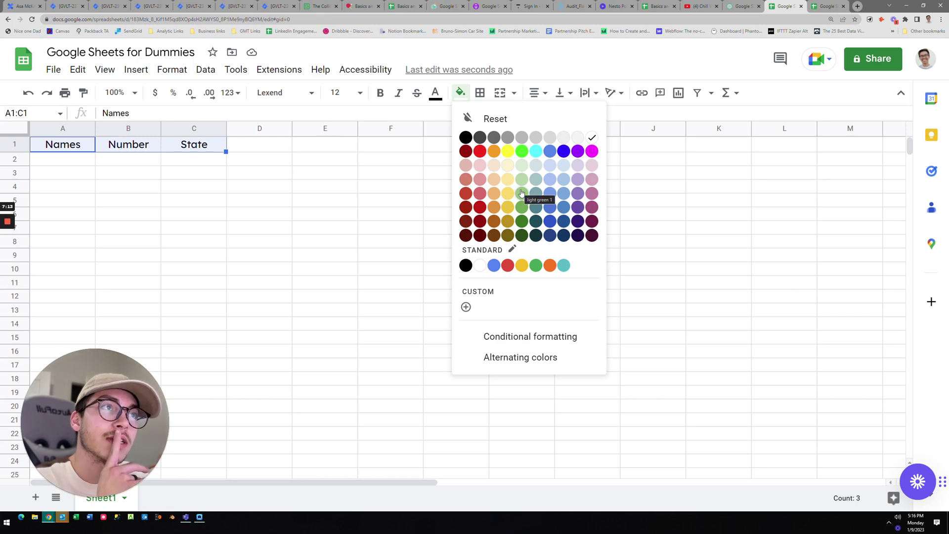
click(522, 207)
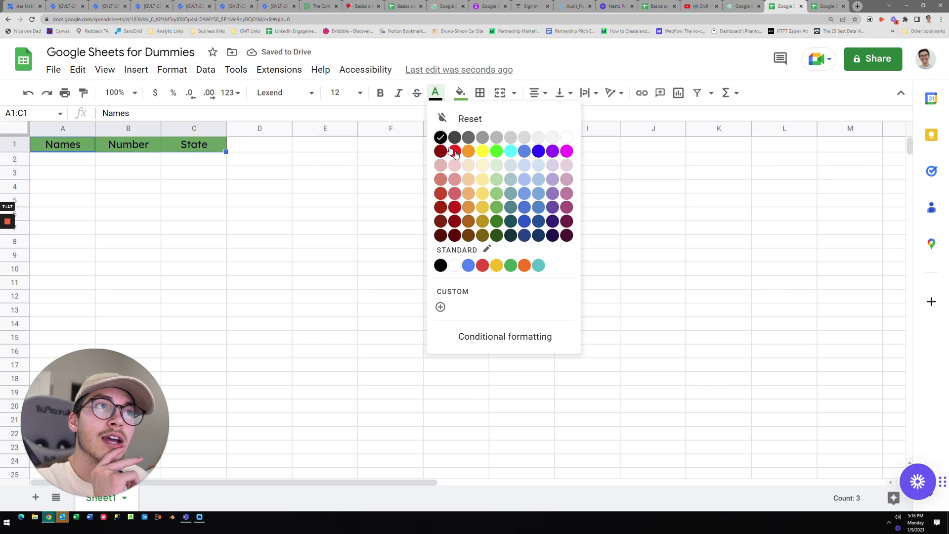
click(567, 137)
click(396, 187)
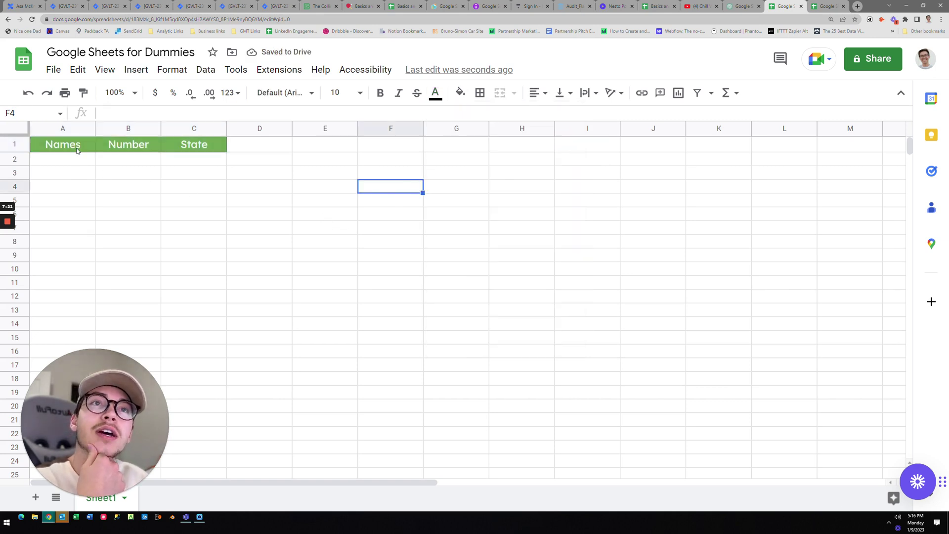
- Add all borders around the Names, Number and State header cells
drag(77, 150, 216, 152)
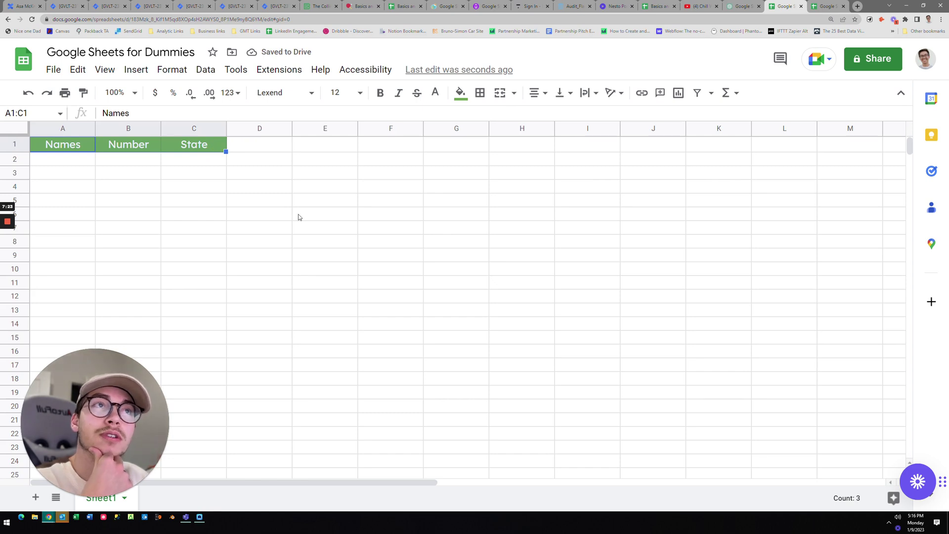
click(484, 97)
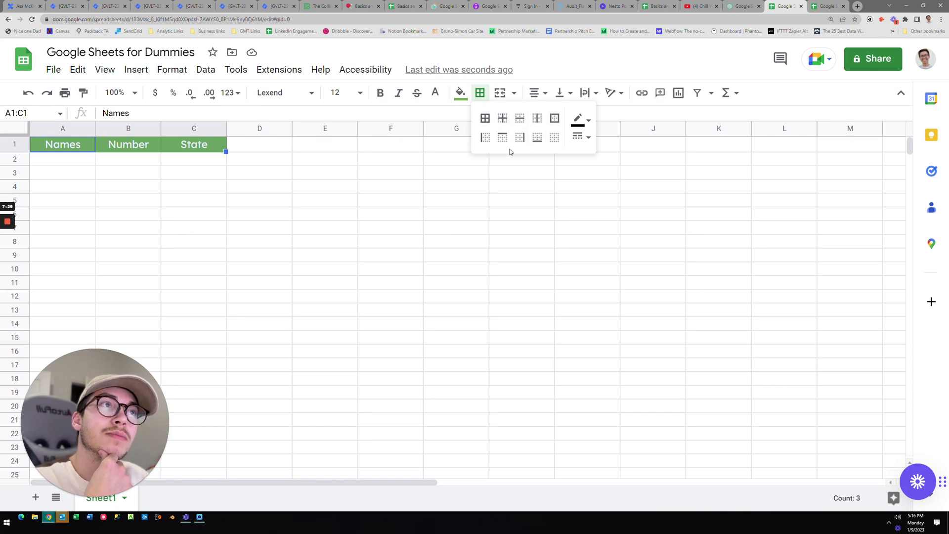
click(485, 117)
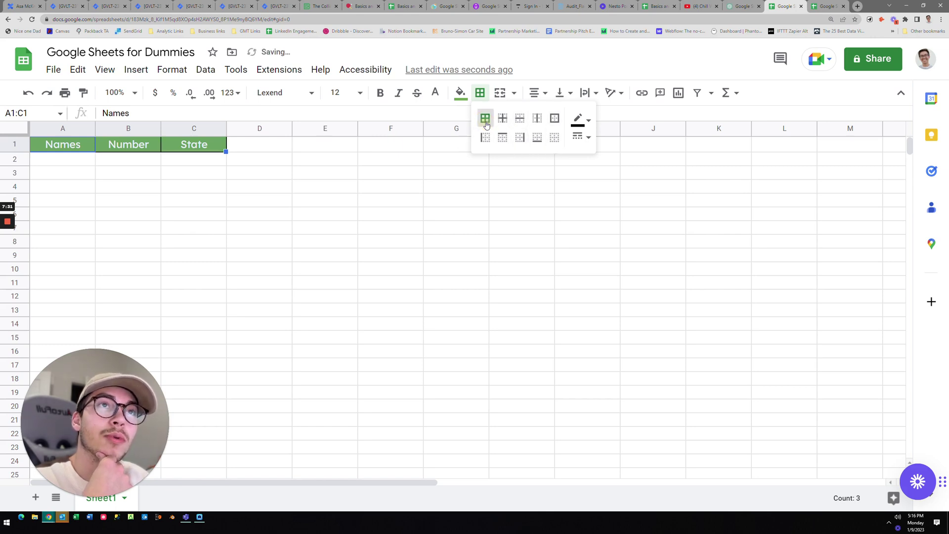
click(393, 187)
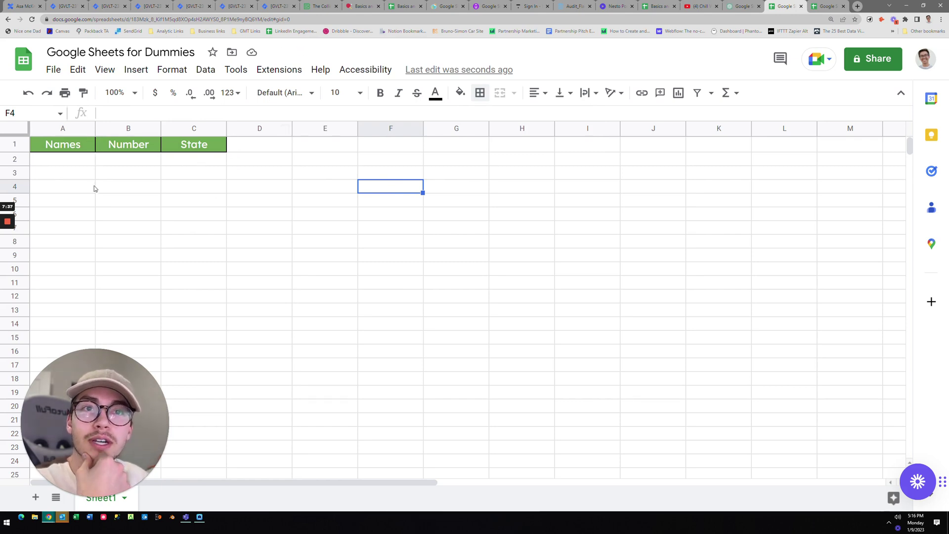
- Enter the names Bob, Jane, Sue, Billy, Mike, Trevor and Hannah in A2:A8
click(64, 162)
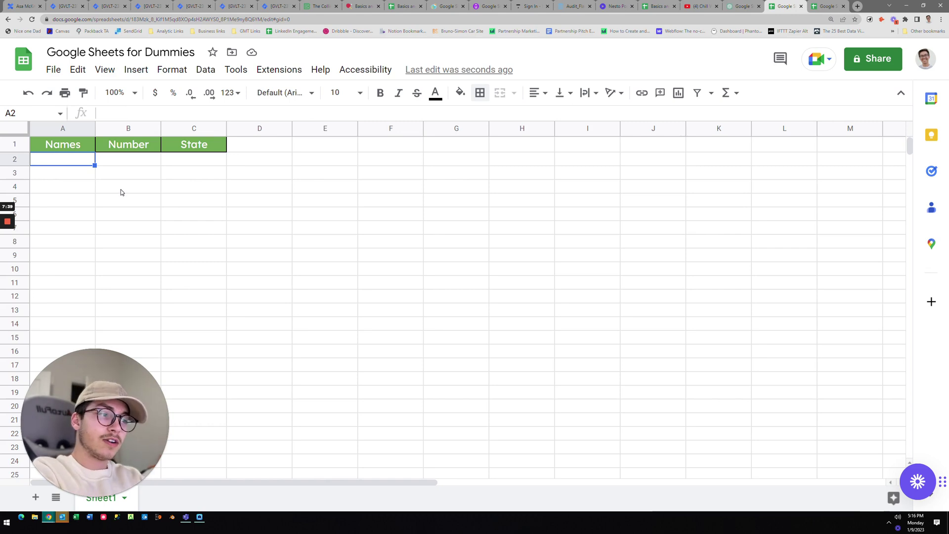
text(Bob)
key(Return)
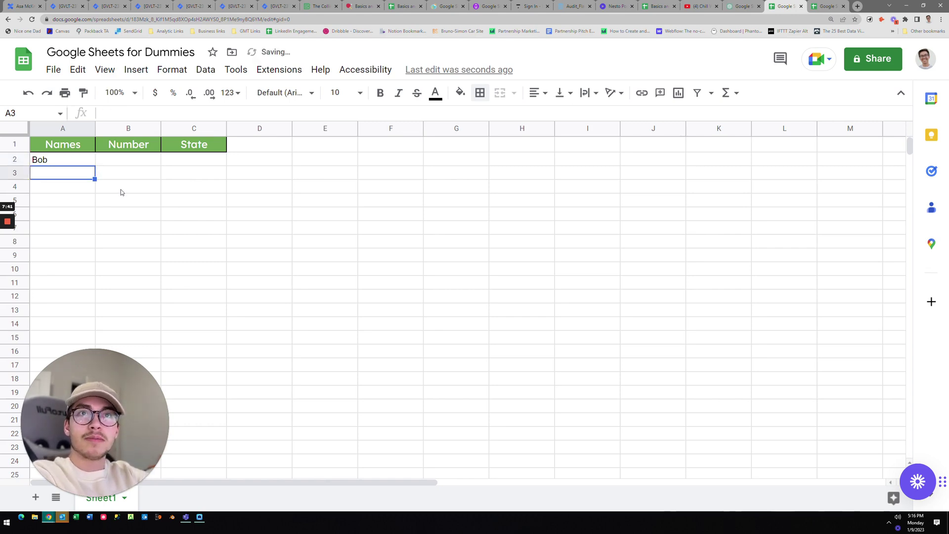
text(Jane)
key(Return)
text(Sue)
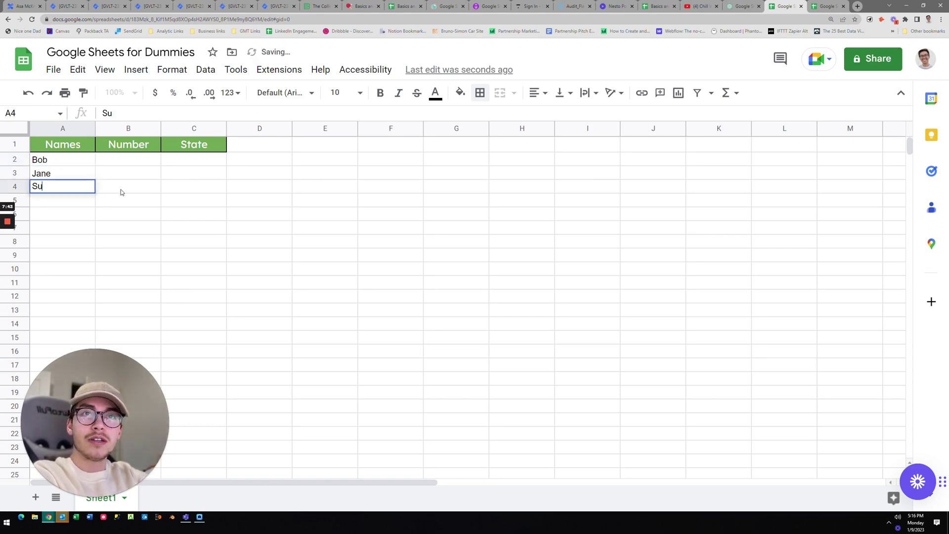
key(Return)
text(Billy)
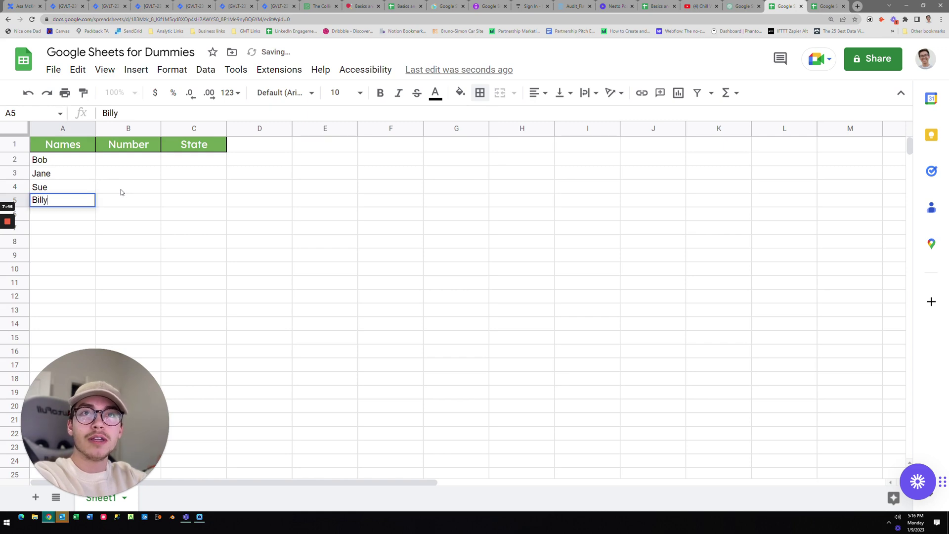
key(Return)
text(Mike)
key(Return)
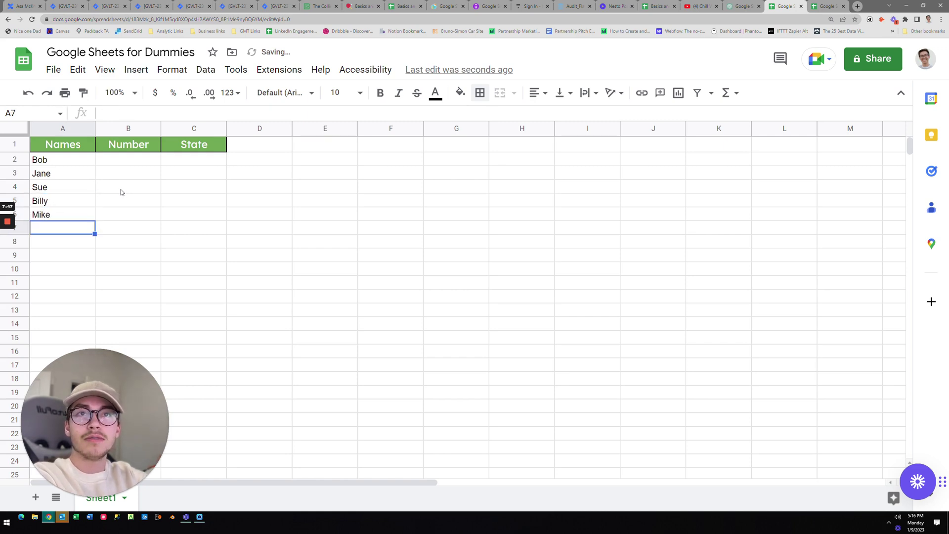
text(Trevor)
key(Return)
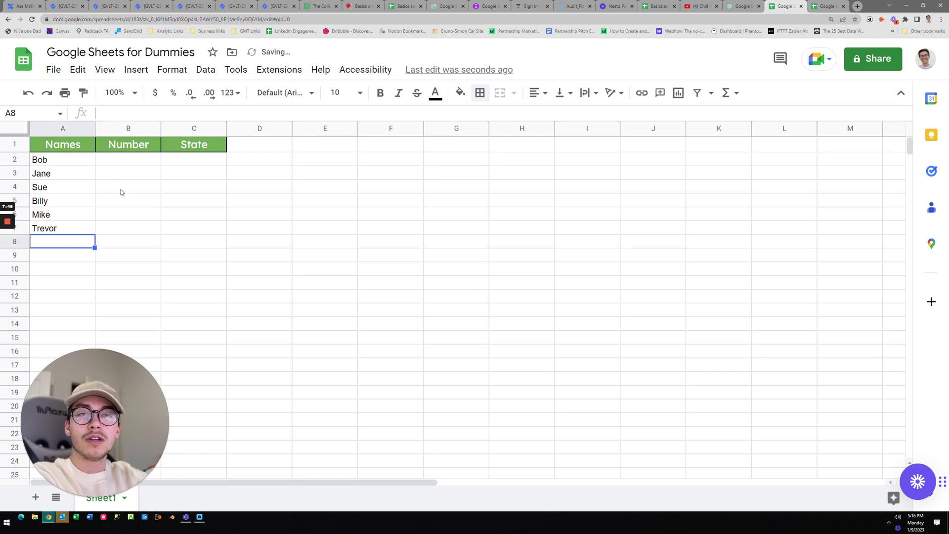
text(Hannah)
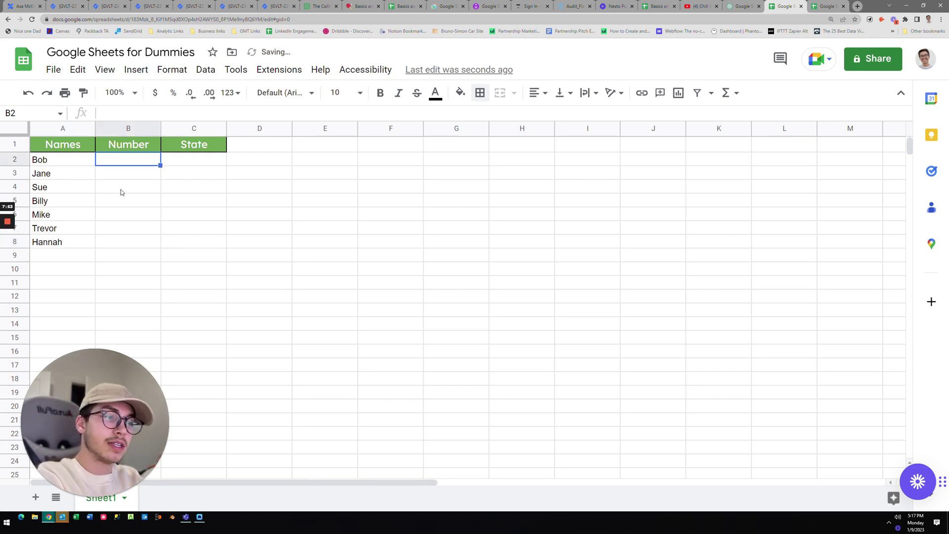
- Enter the numbers 5, 12, 45, 7, 3, 46 and 1 in B2:B8
text(5)
key(Return)
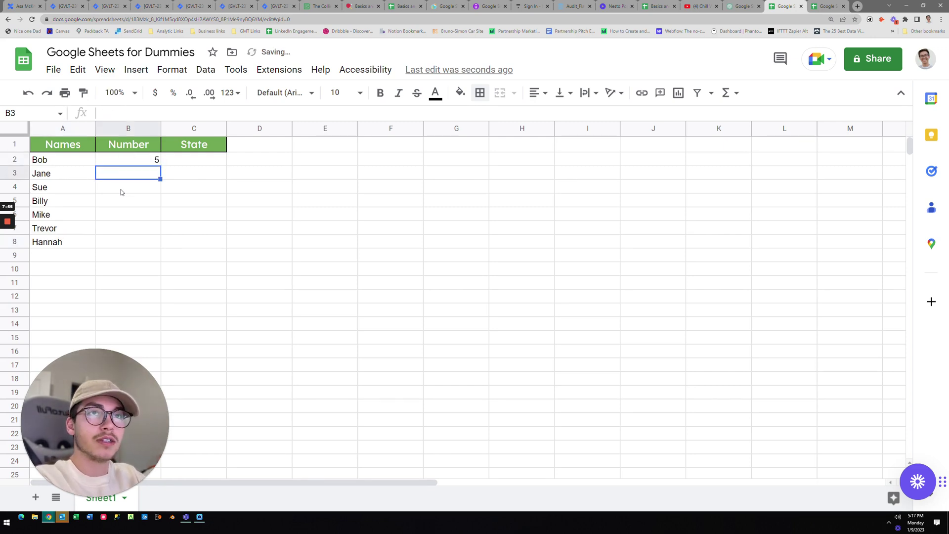
text(12)
key(Return)
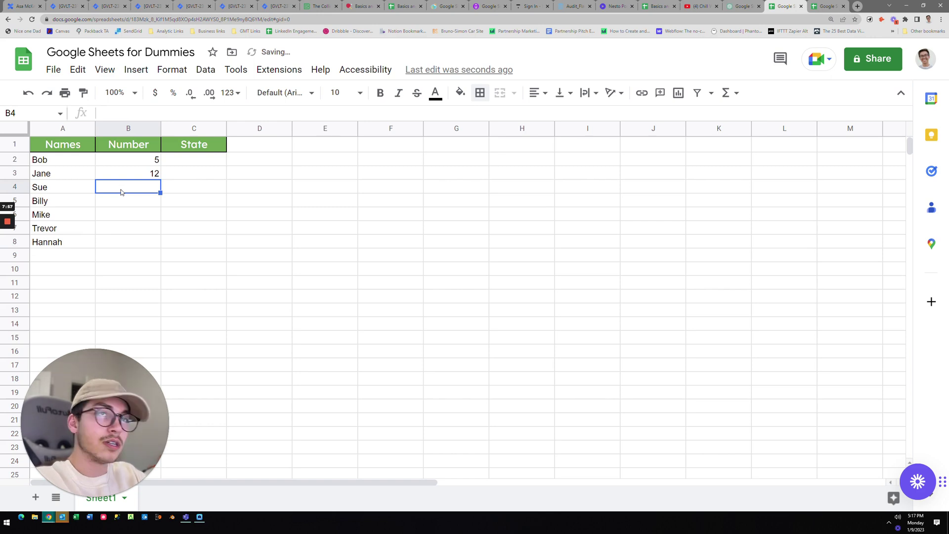
text(45)
key(Return)
text(7)
key(Return)
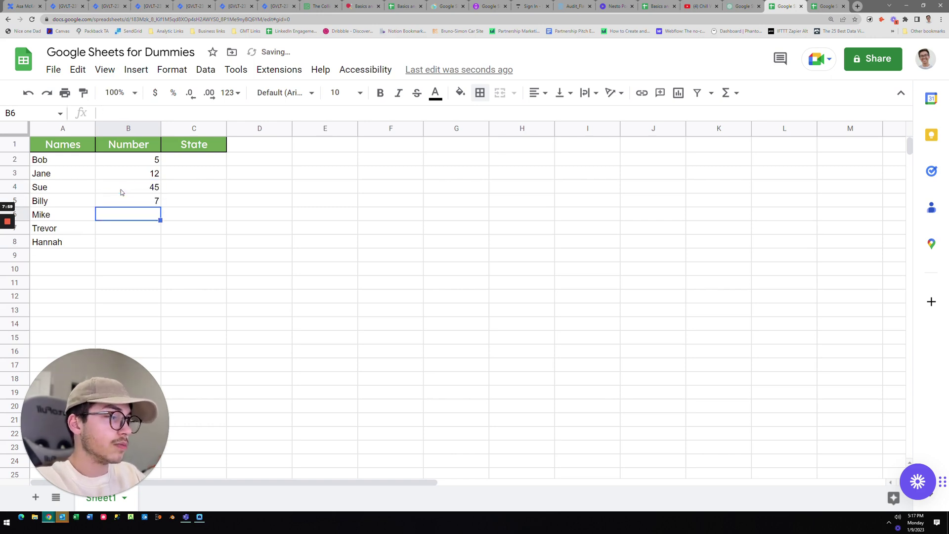
text(3)
key(Return)
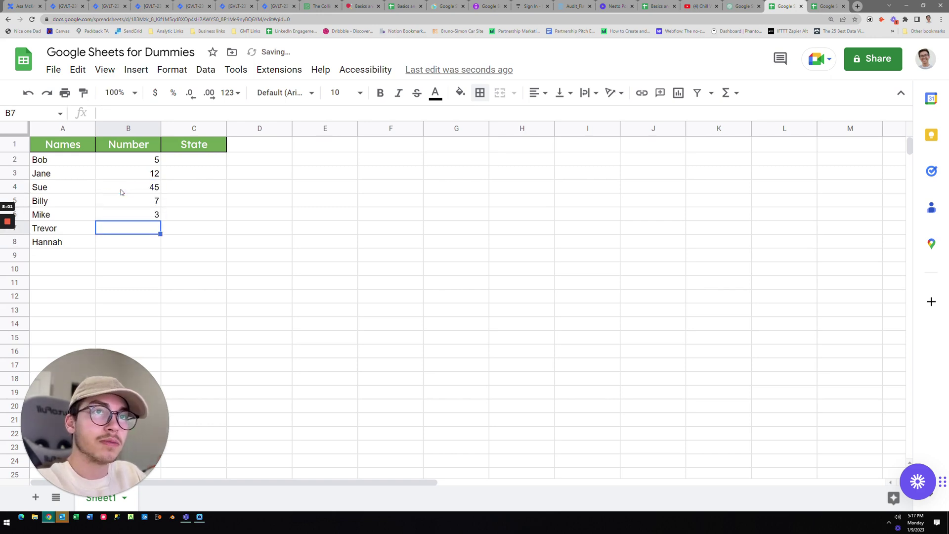
text(46)
key(Return)
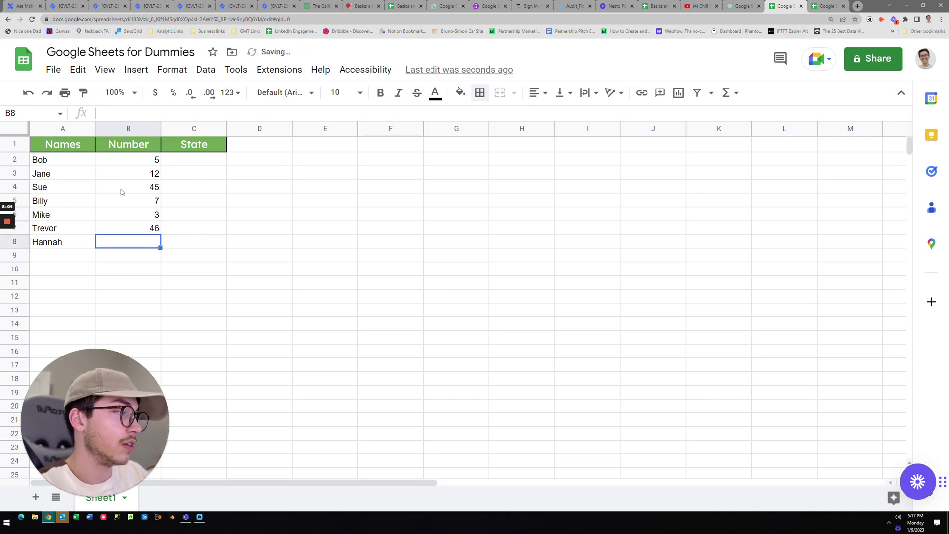
text(1)
key(Tab)
key(Up)
key(Up)
key(Up)
key(Up)
key(Up)
key(Up)
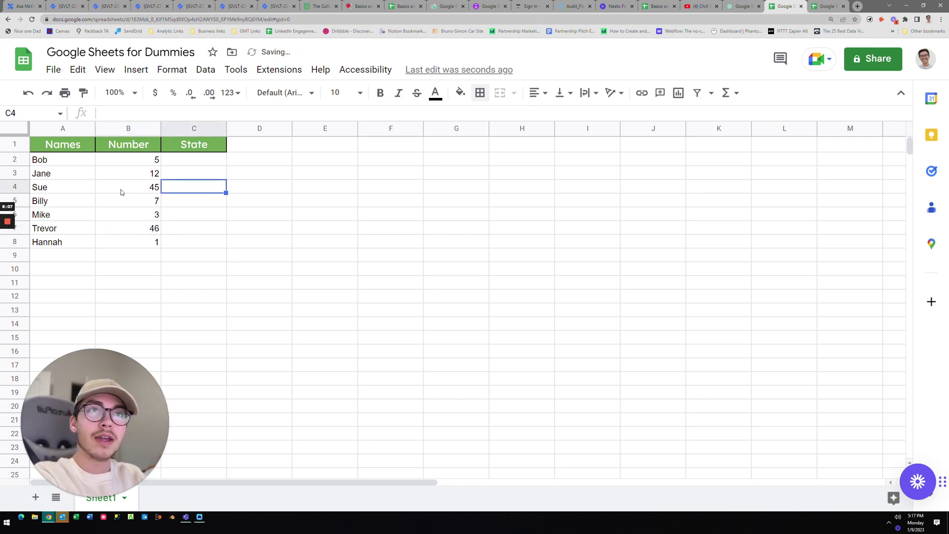
- Enter TX in C2, paste it into C3:C8, then undo the paste
text(TX)
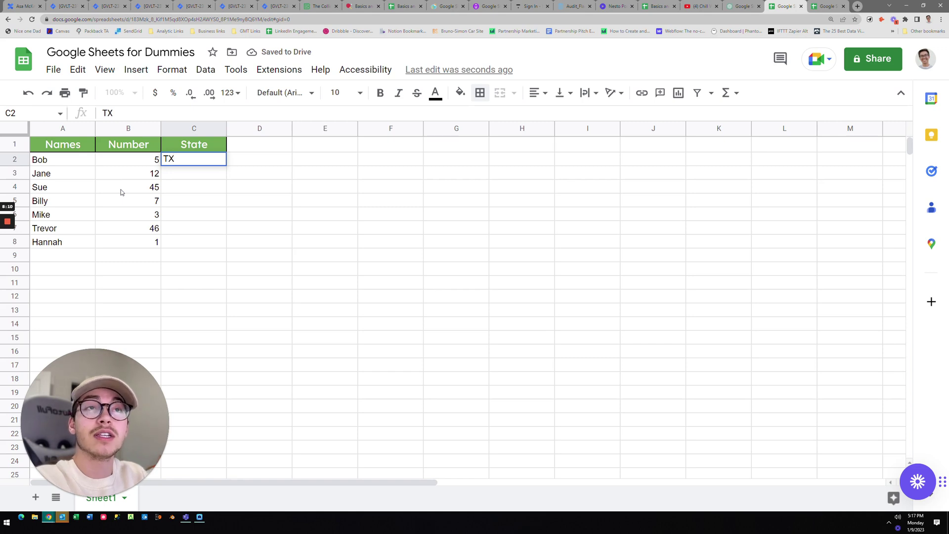
key(Return)
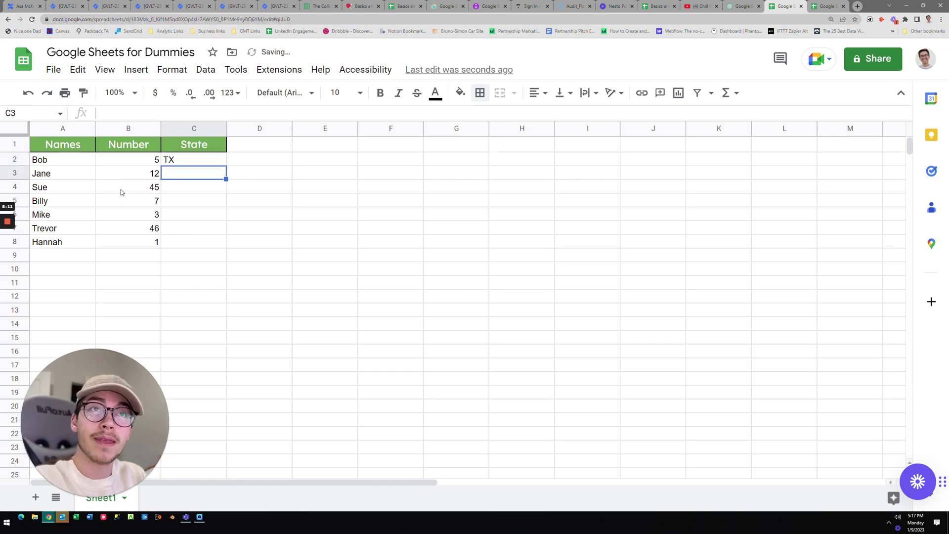
click(185, 159)
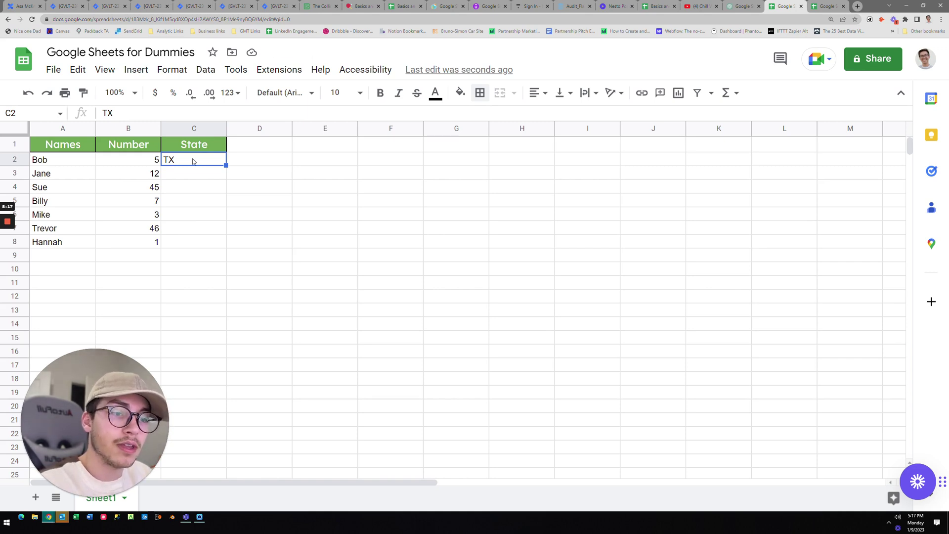
key(ctrl+c)
drag(192, 176, 192, 242)
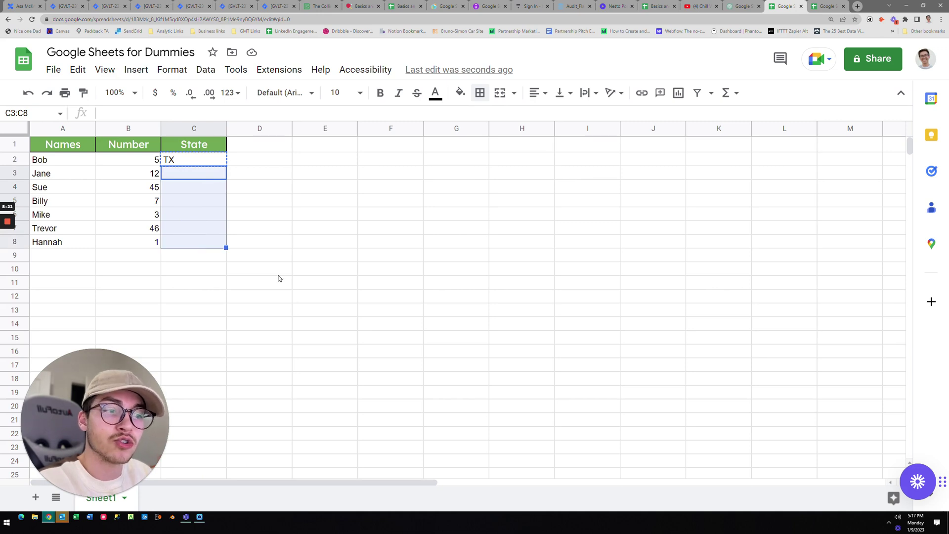
key(ctrl+v)
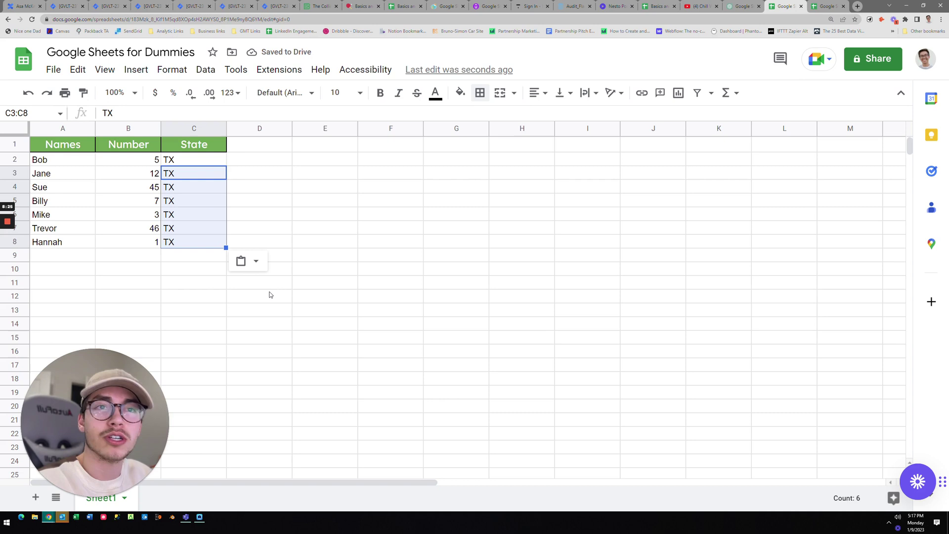
key(ctrl+z)
click(272, 246)
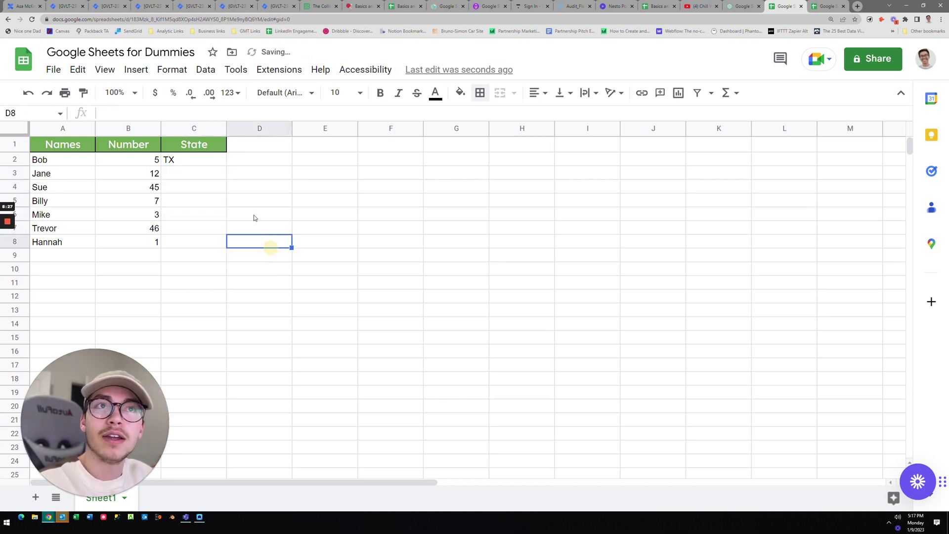
- Drag C2's fill handle to fill TX down through C8
click(219, 164)
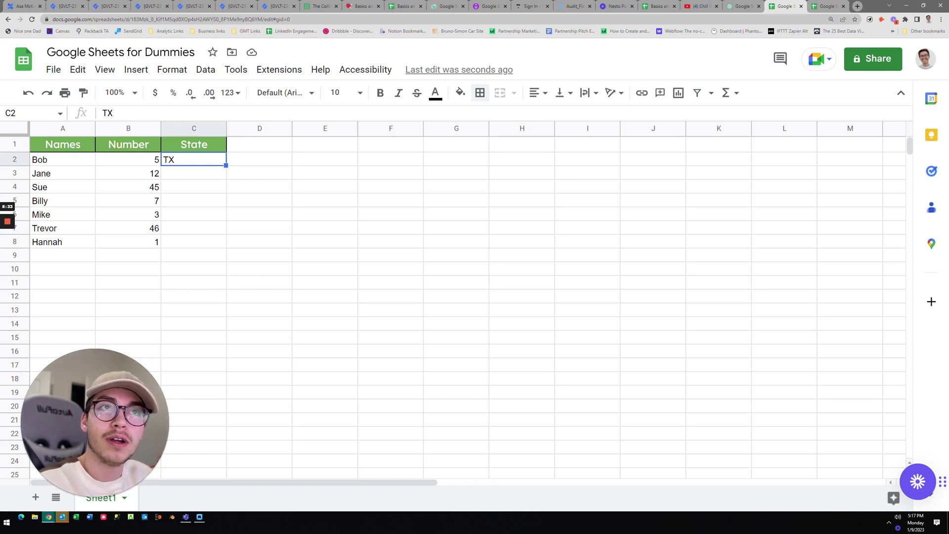
click(226, 165)
drag(226, 165, 229, 242)
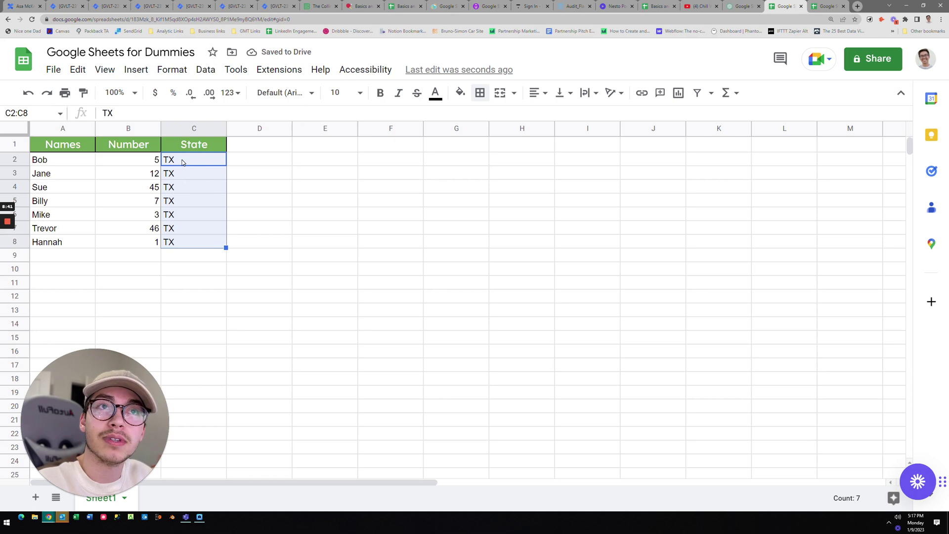
click(264, 245)
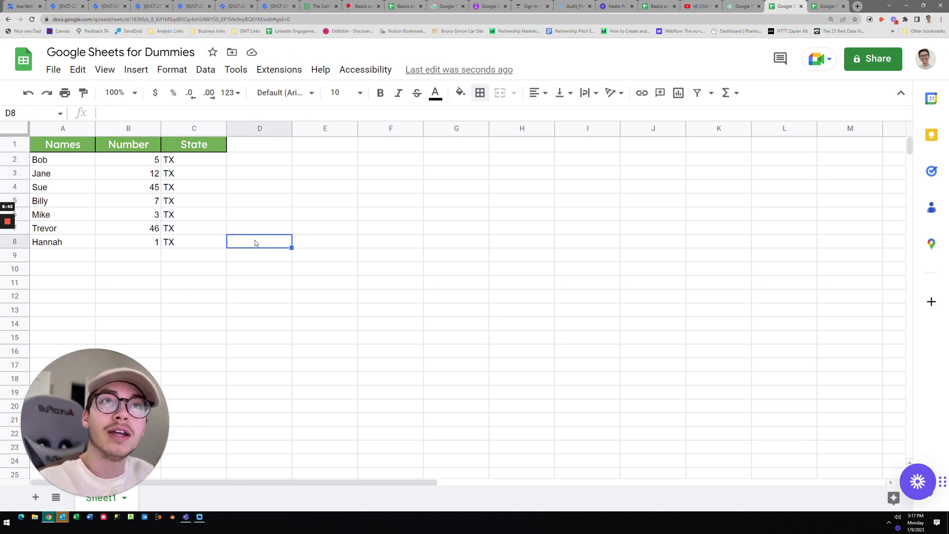
- Draw an outer border around the table range A1:C8
drag(57, 144, 196, 254)
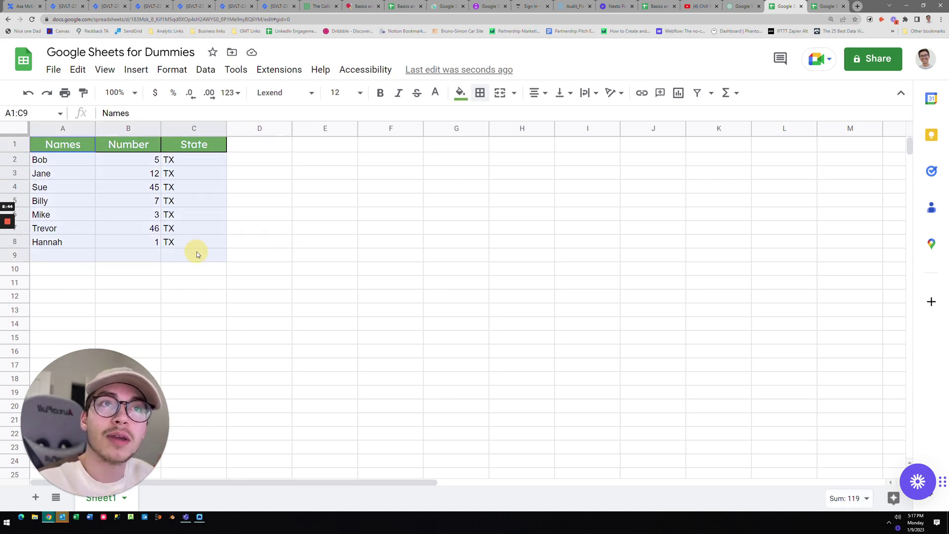
click(312, 266)
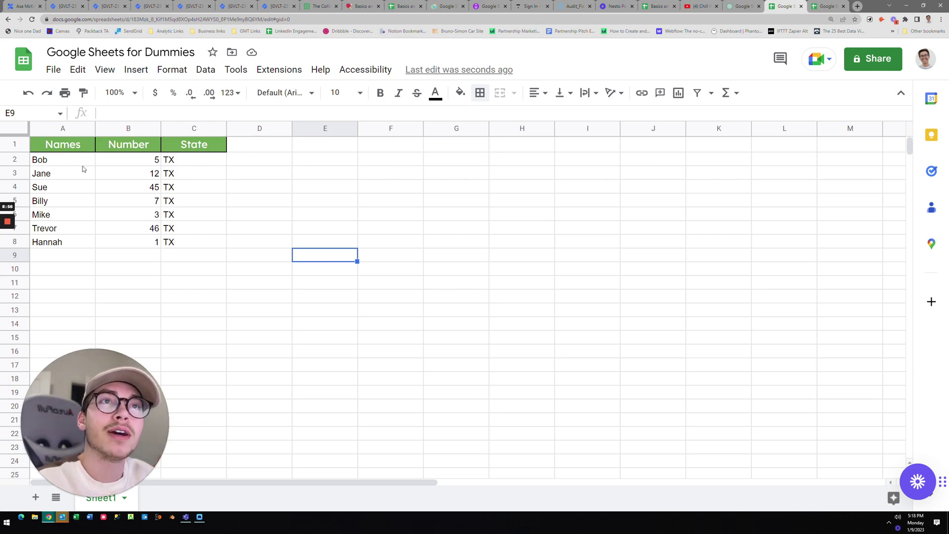
drag(85, 148, 200, 243)
click(479, 93)
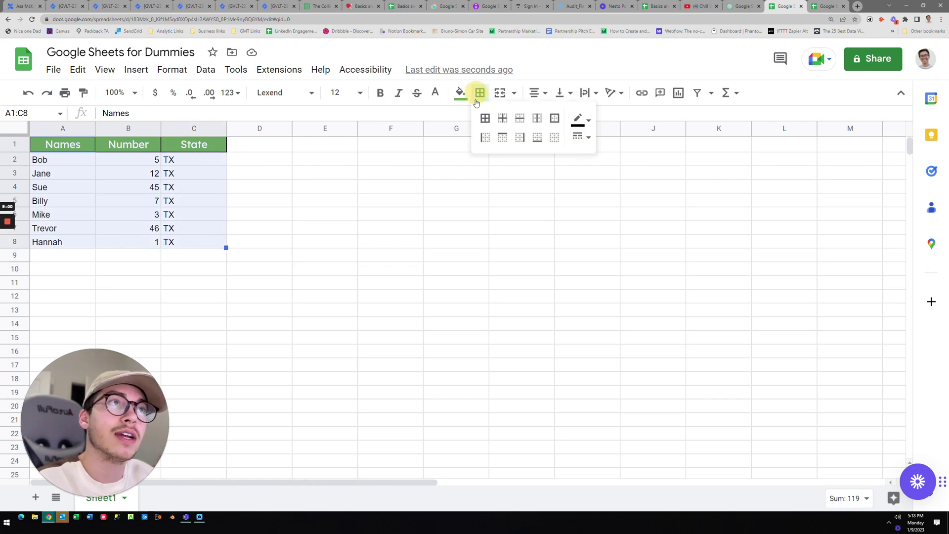
click(554, 117)
click(377, 195)
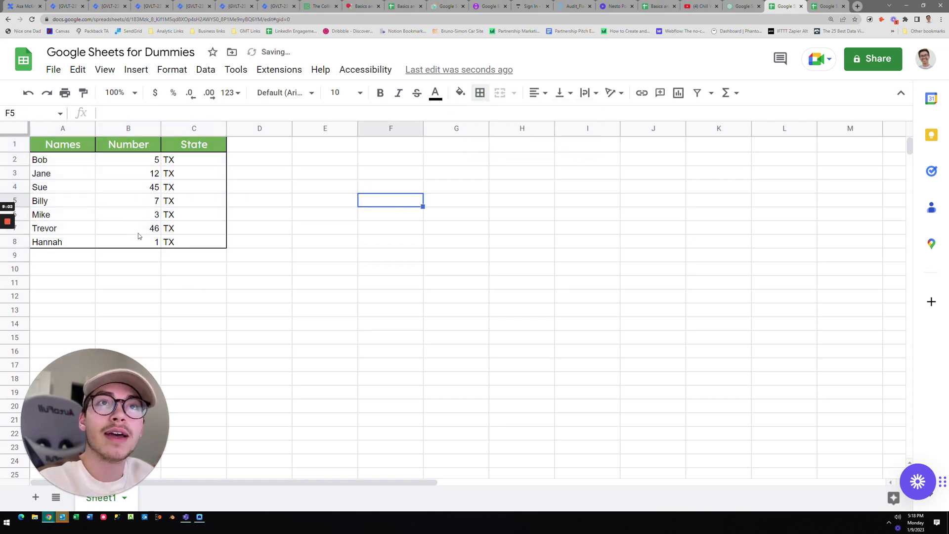
- Insert an empty column left of column A and an empty row above row 1
click(63, 130)
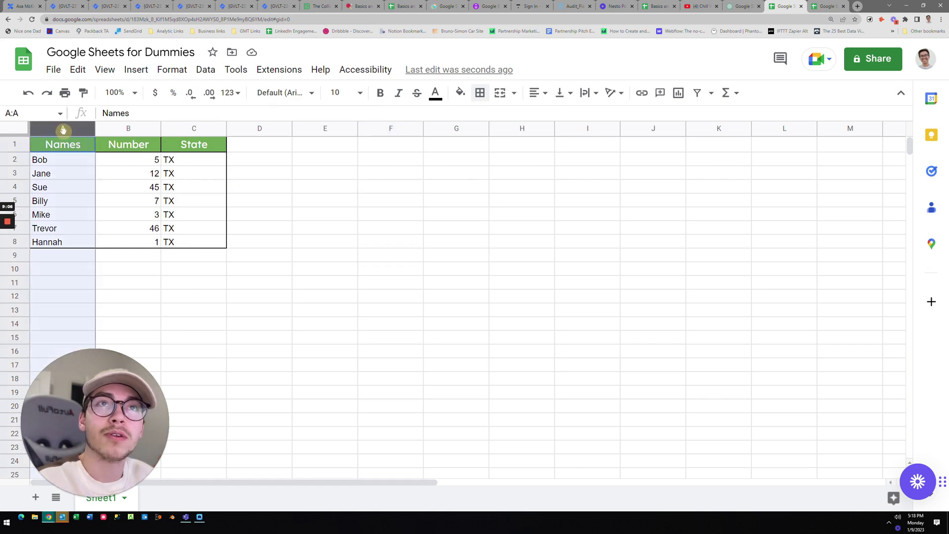
right_click(63, 130)
click(95, 198)
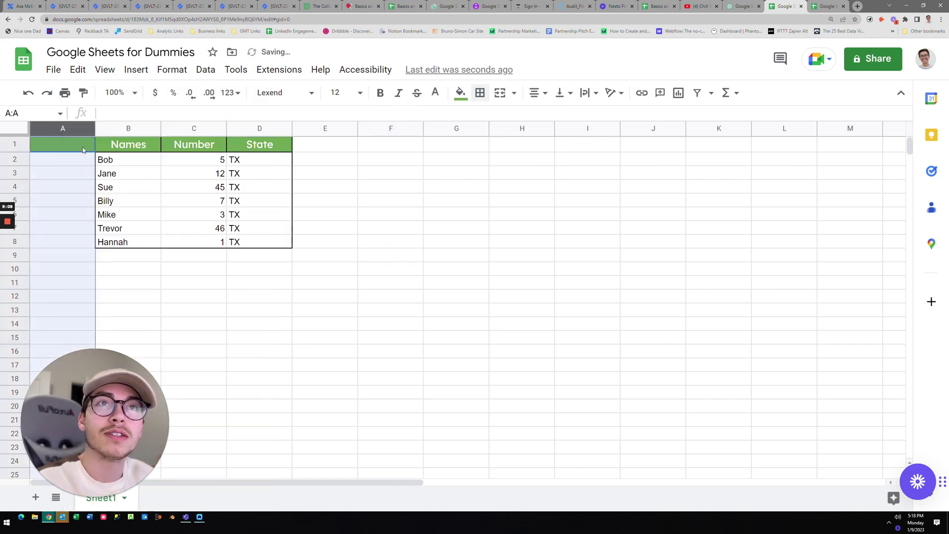
right_click(19, 148)
click(69, 249)
click(165, 216)
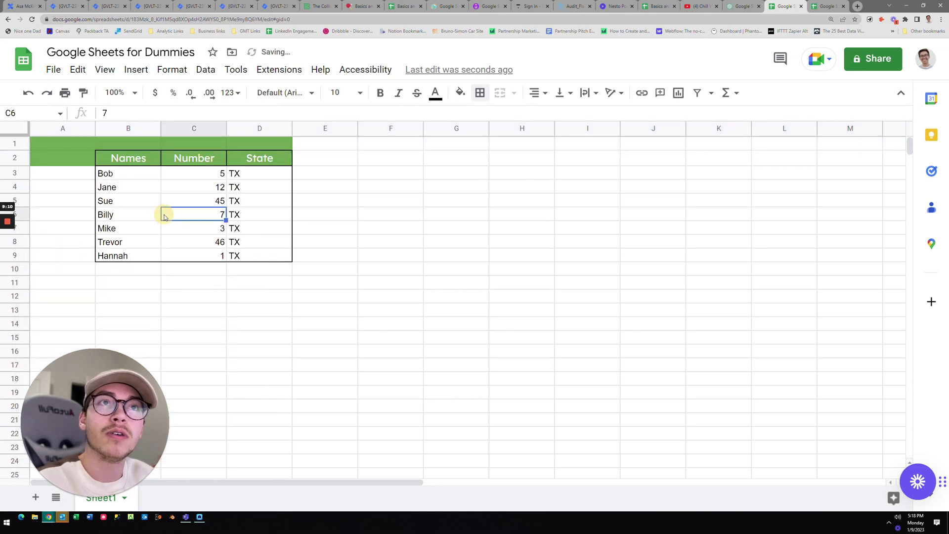
- Clear the green formatting from the new cells A1:A2 and B1:D1
drag(43, 146, 271, 144)
mouse_move(66, 148)
mouse_down()
mouse_move(65, 160)
mouse_move(75, 159)
mouse_up()
click(77, 177)
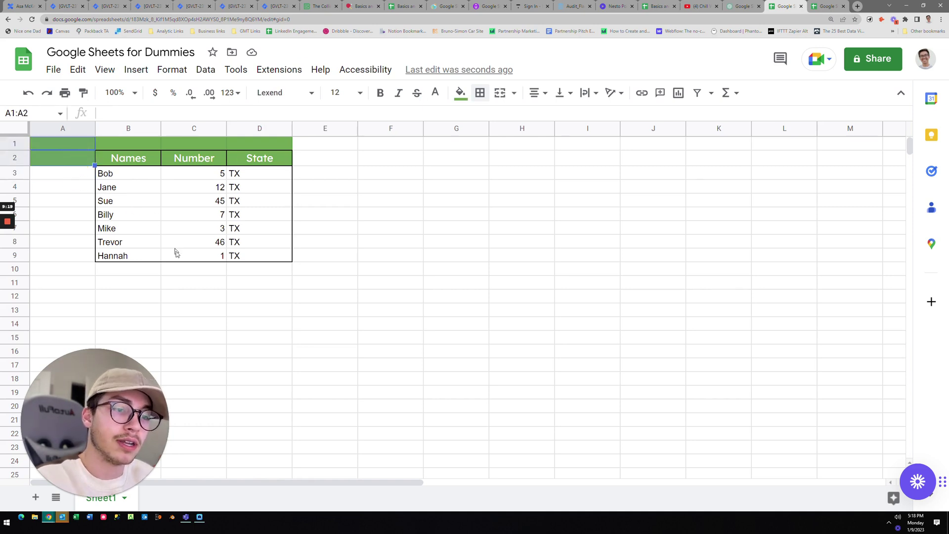
key(ctrl+backslash)
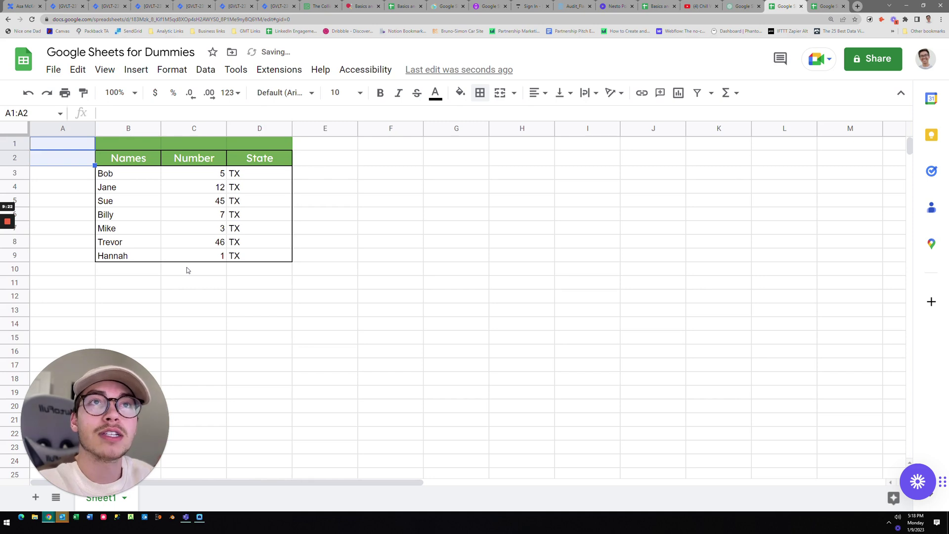
drag(113, 140, 262, 143)
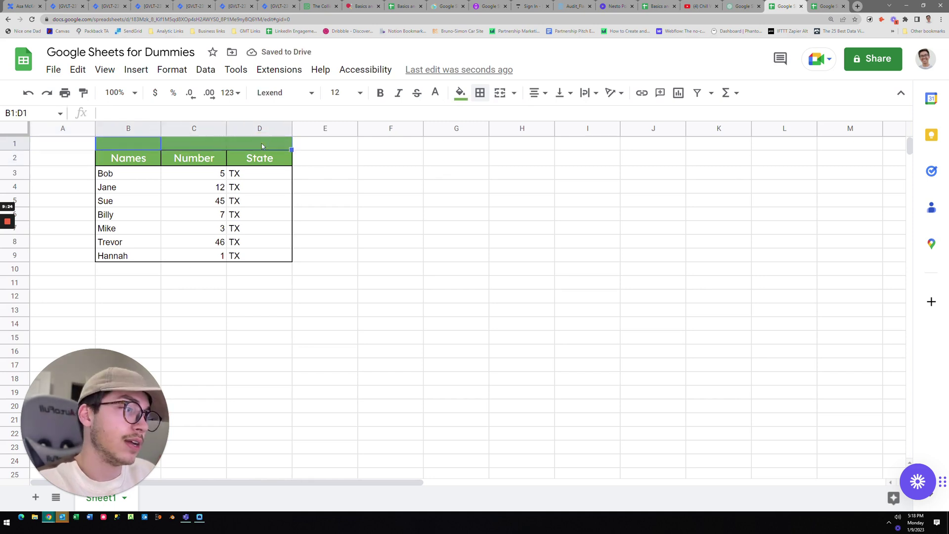
key(ctrl+backslash)
click(341, 219)
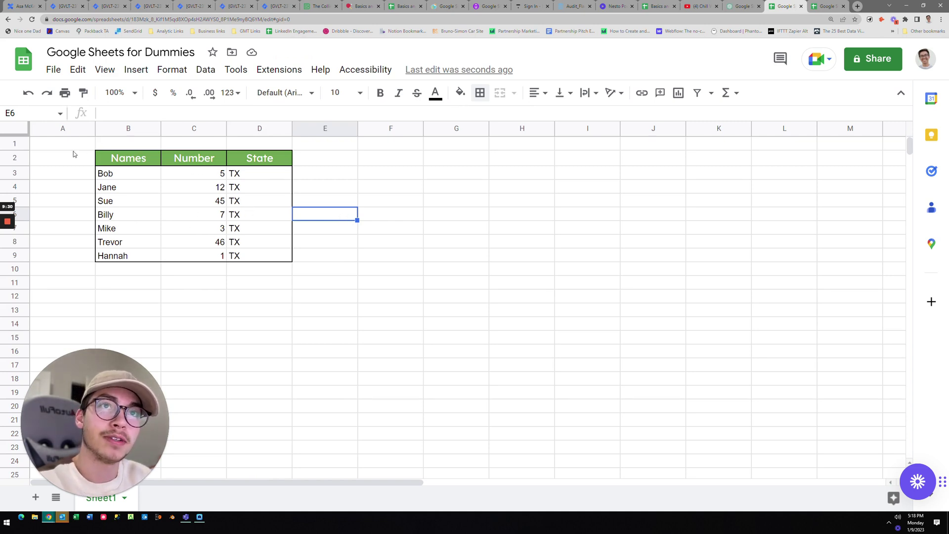
- Delete everything in A1:E9 and clear its leftover fill and borders
drag(58, 144, 304, 252)
key(Delete)
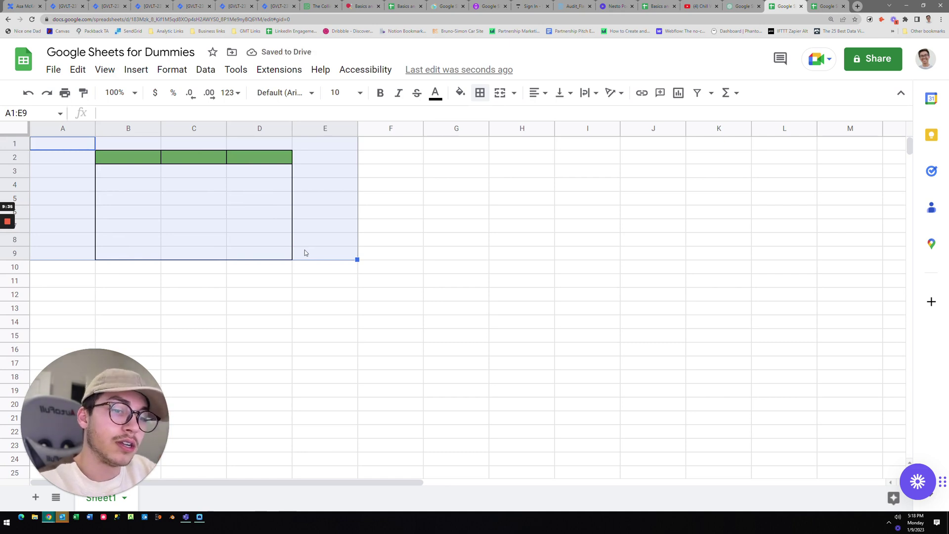
key(ctrl+backslash)
key(ctrl+Home)
key(Down)
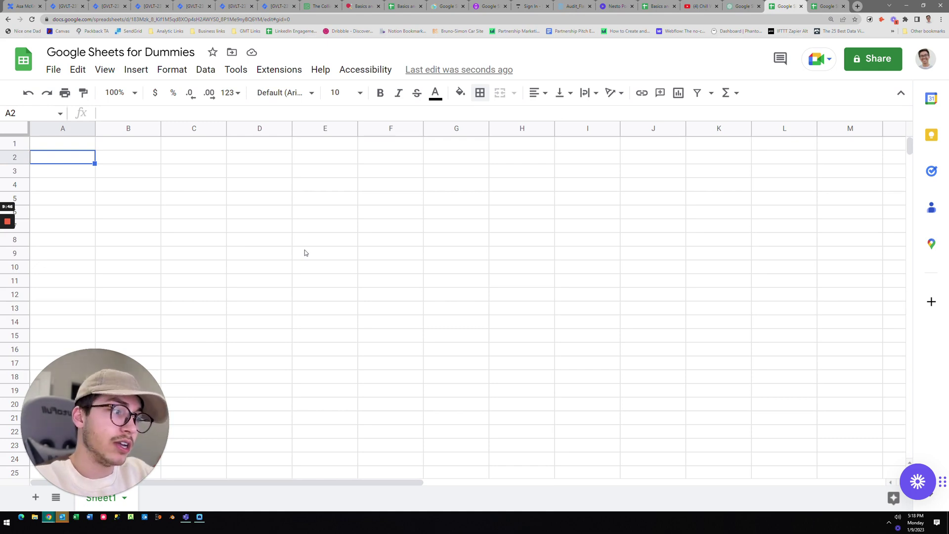
- Enter the heading 'Numbers to add' in cell A2
text(=)
key(BackSpace)
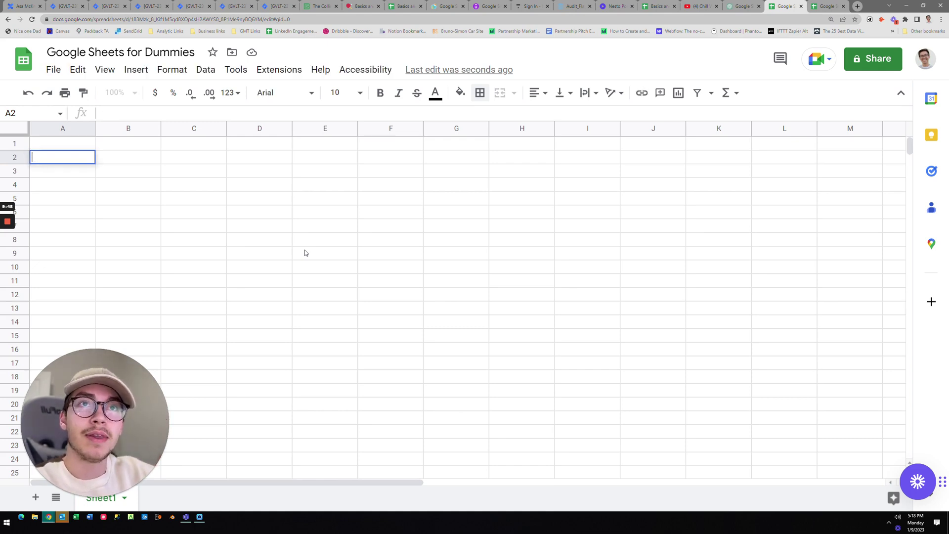
key(Return)
key(Up)
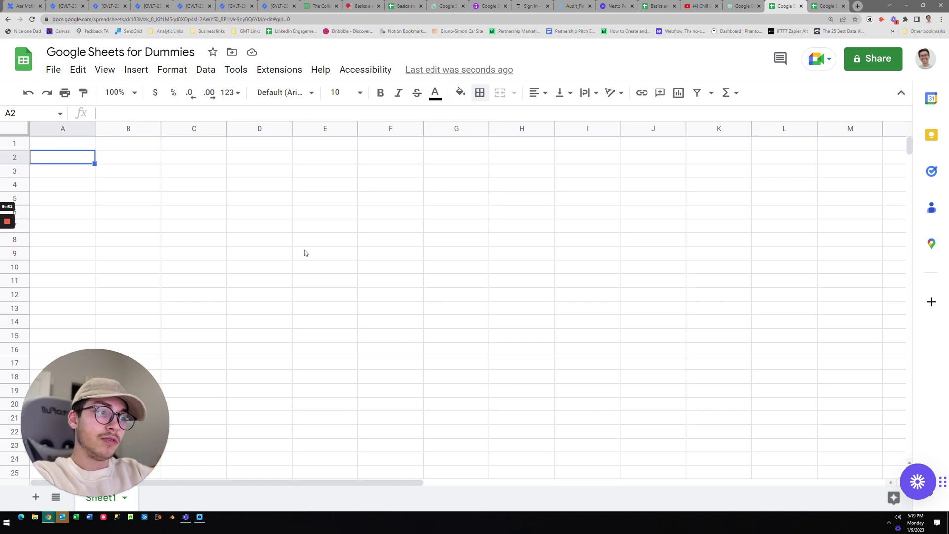
text(Numbers to add)
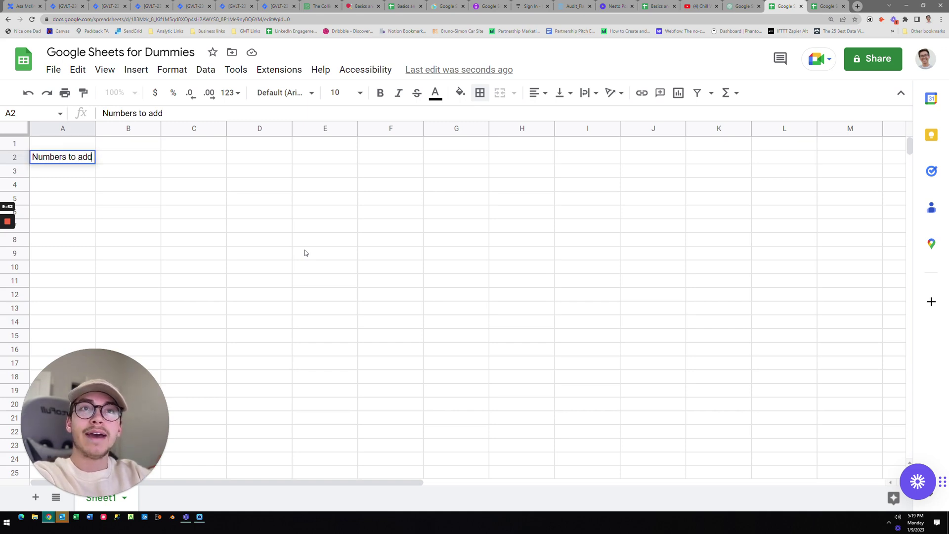
key(Return)
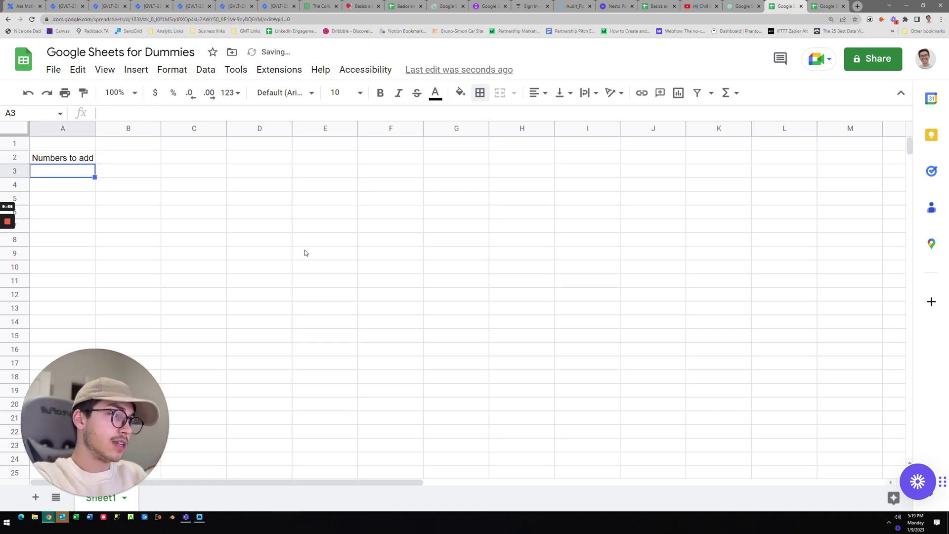
- List the numbers 12, 10, 17, 15 and 6 in A3:A7
text(12)
key(Return)
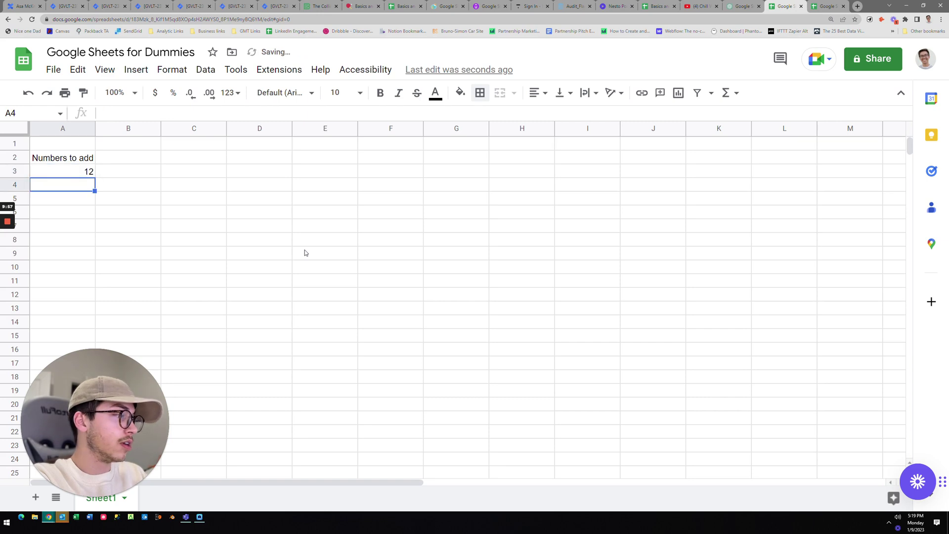
text(10)
key(Return)
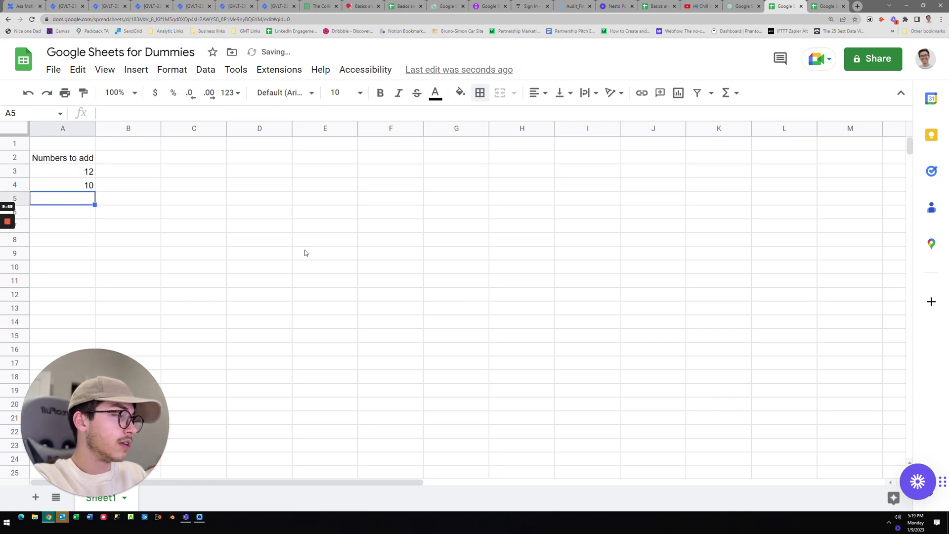
text(17)
key(Return)
text(15)
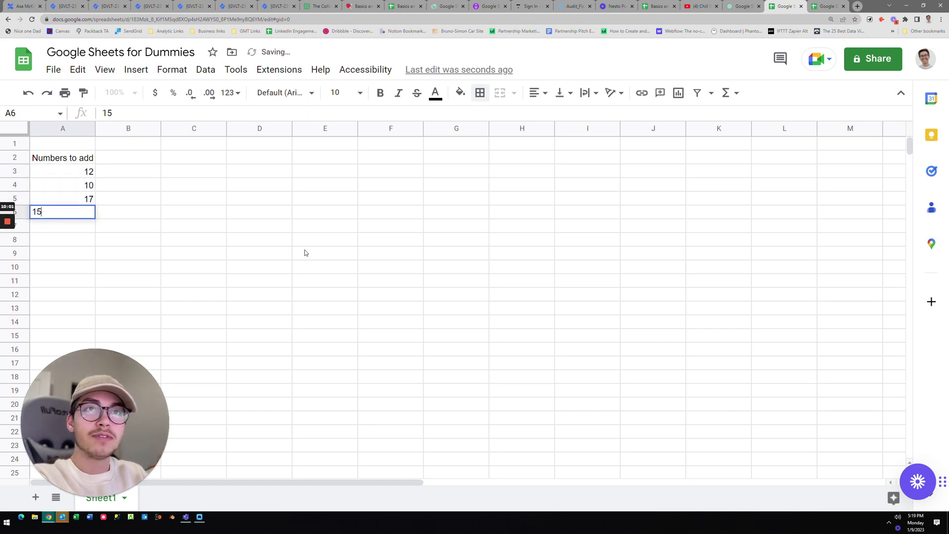
key(Return)
text(6)
key(Return)
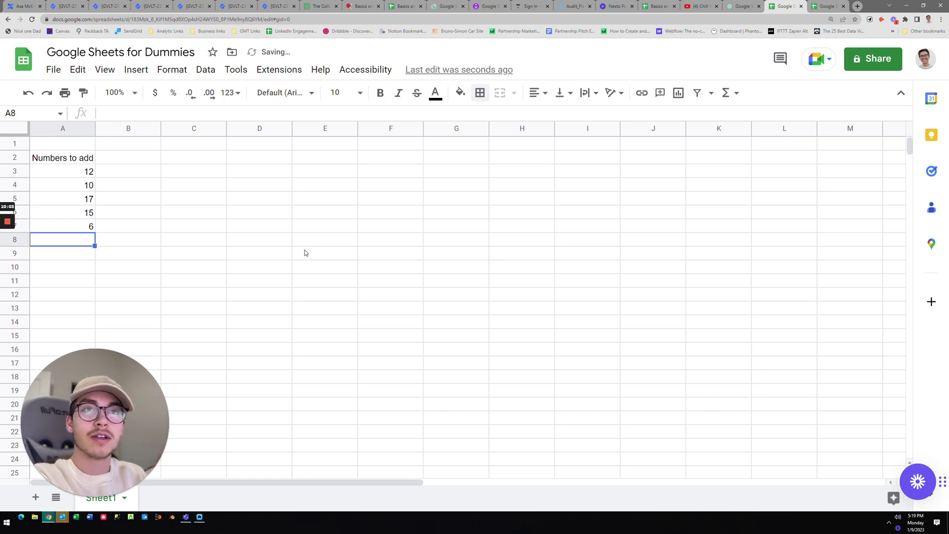
- Make the 'Numbers to add' heading bold
click(83, 158)
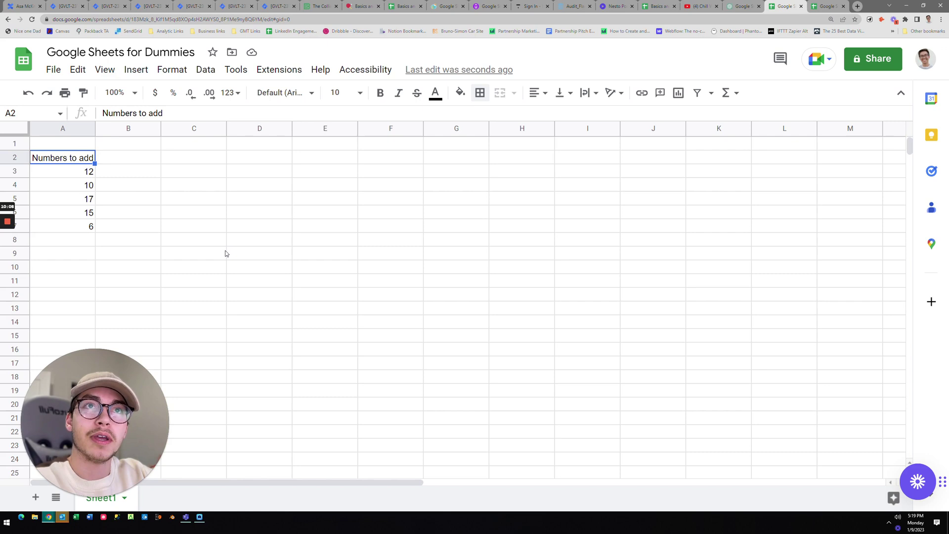
key(ctrl+b)
click(386, 94)
click(386, 95)
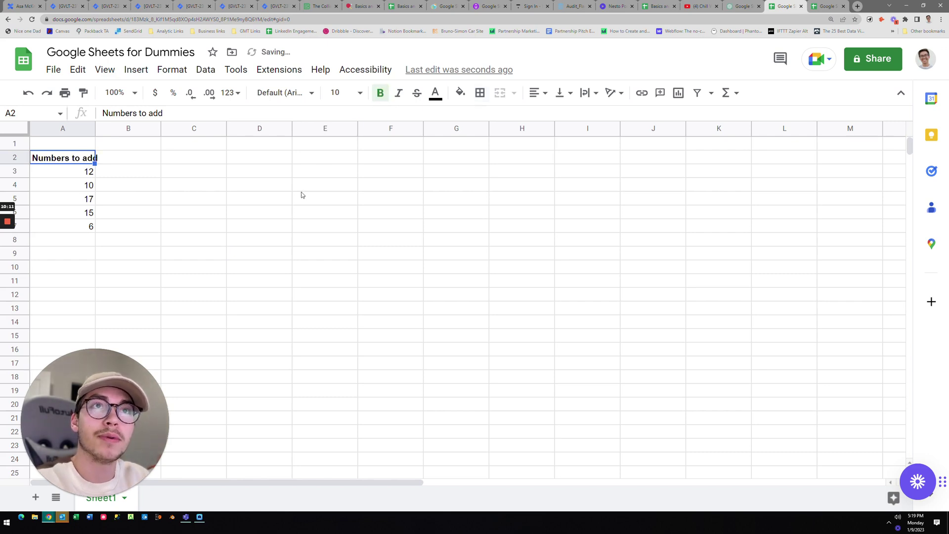
click(269, 212)
click(91, 240)
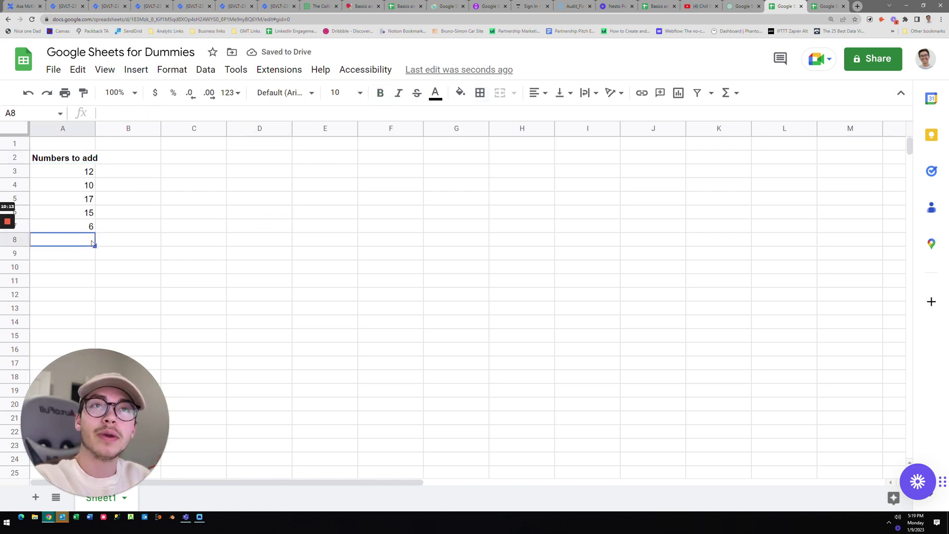
- Enter =SUM(A3:A7) in A8 to total the numbers
text(=)
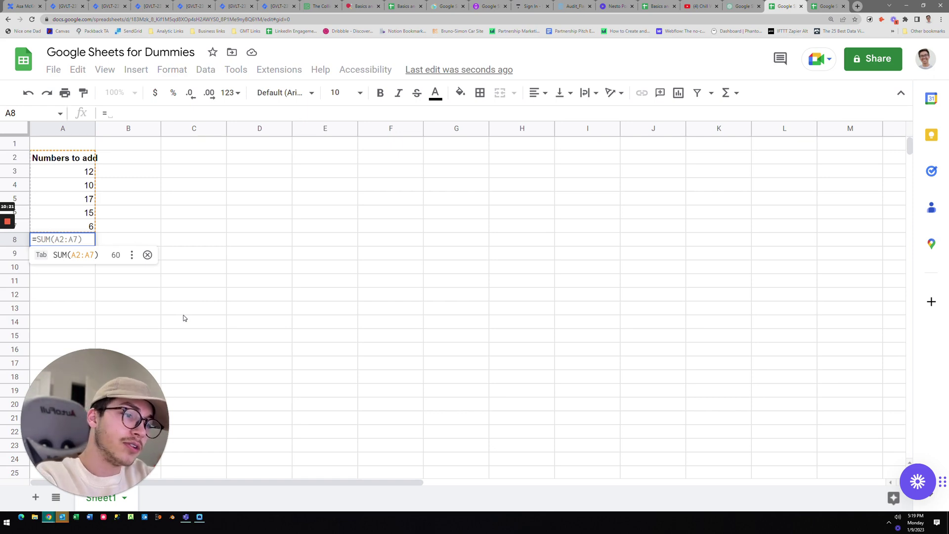
text(sum()
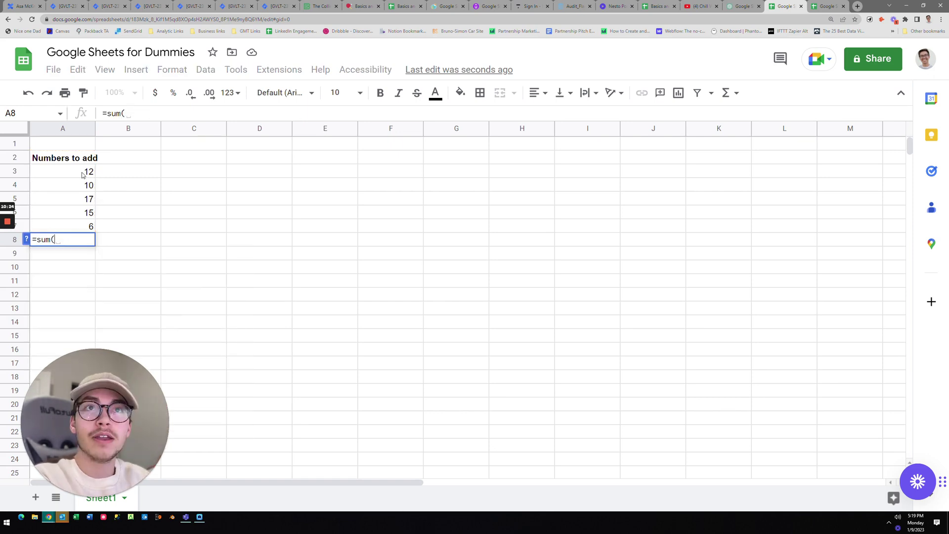
drag(83, 175, 87, 226)
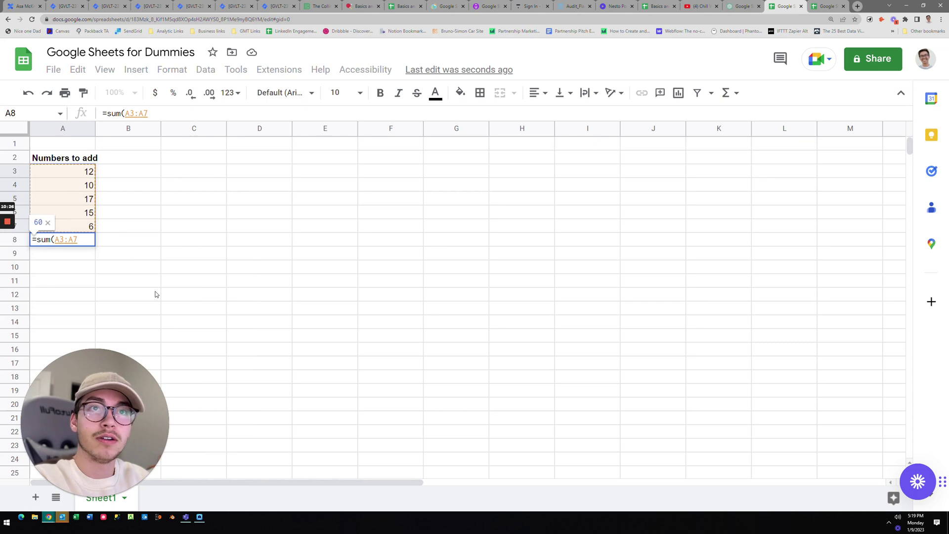
key(Return)
- Replace the total with =A3+A4+A5+A6+A7, picking each cell
click(78, 241)
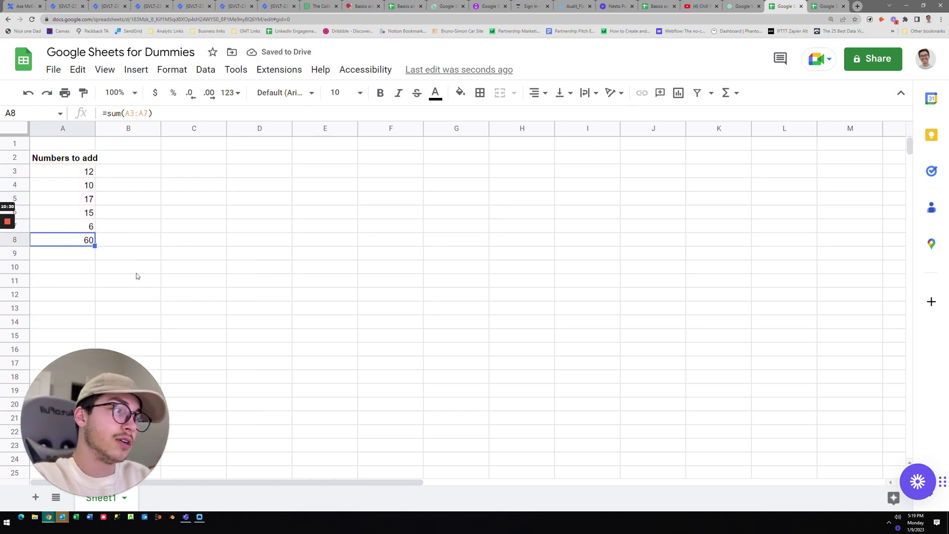
key(Delete)
text(=)
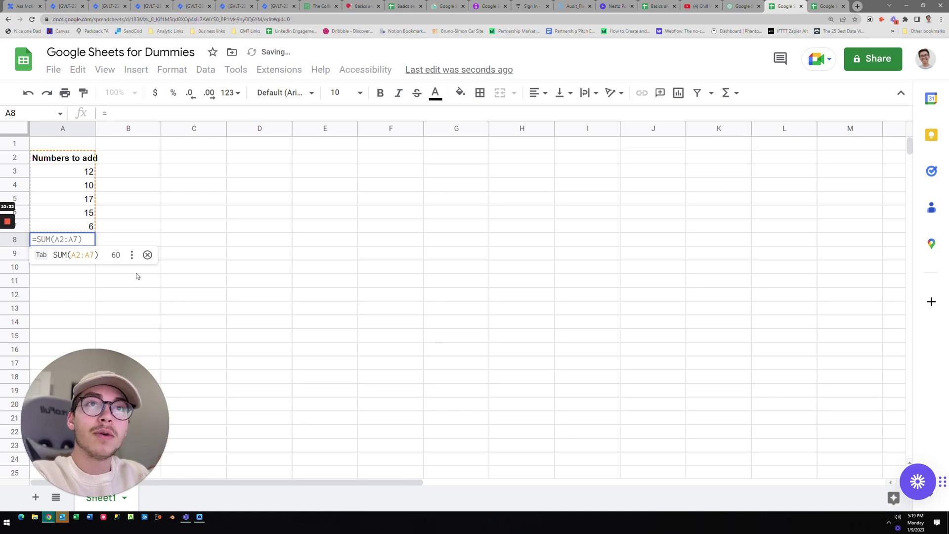
click(88, 176)
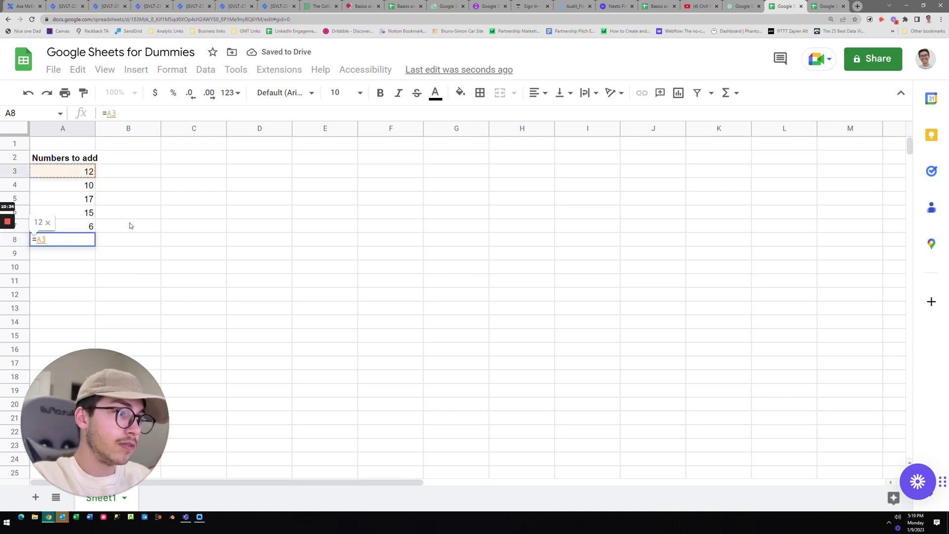
text(+)
click(76, 185)
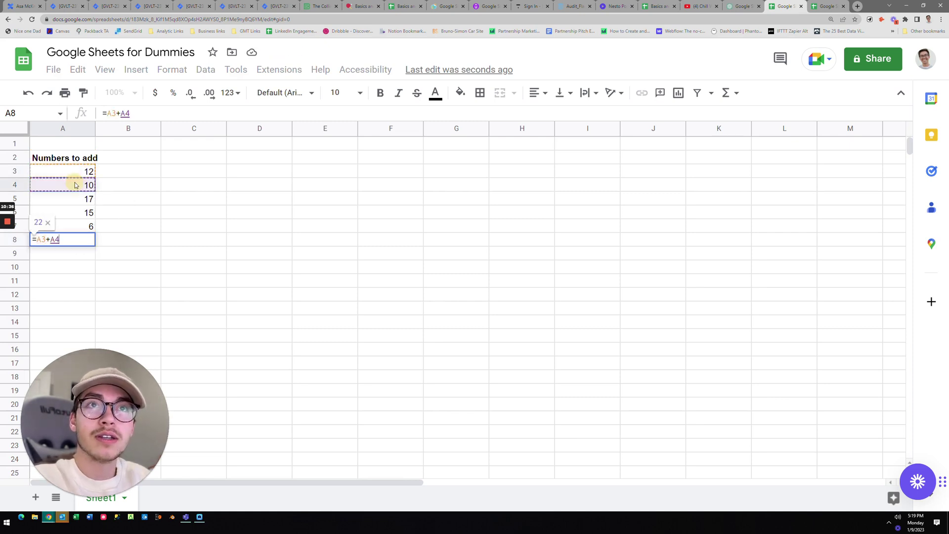
text(+)
click(72, 201)
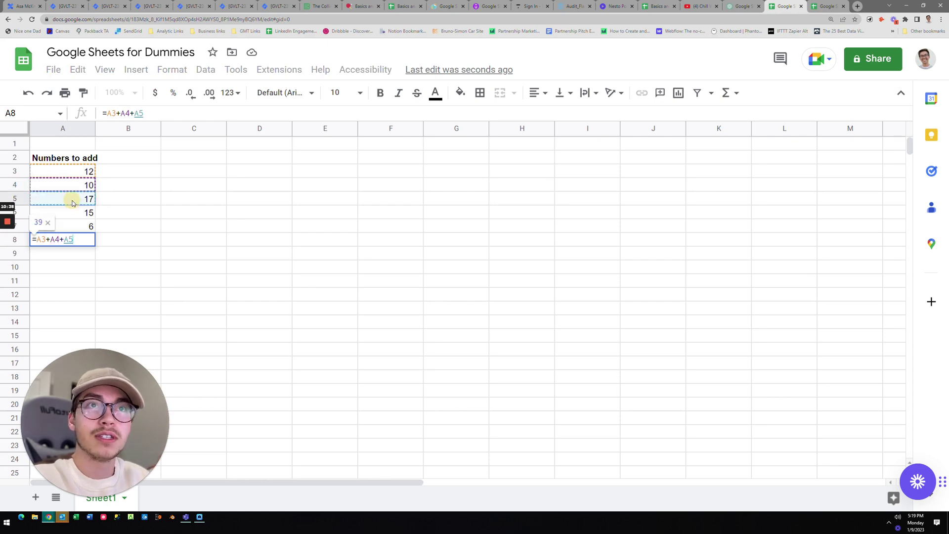
text(+)
click(74, 218)
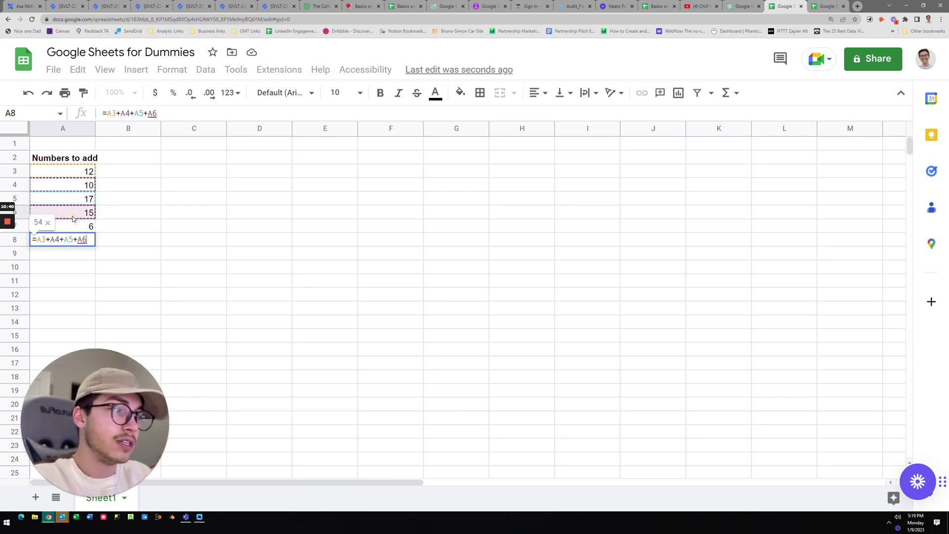
text(+)
click(75, 226)
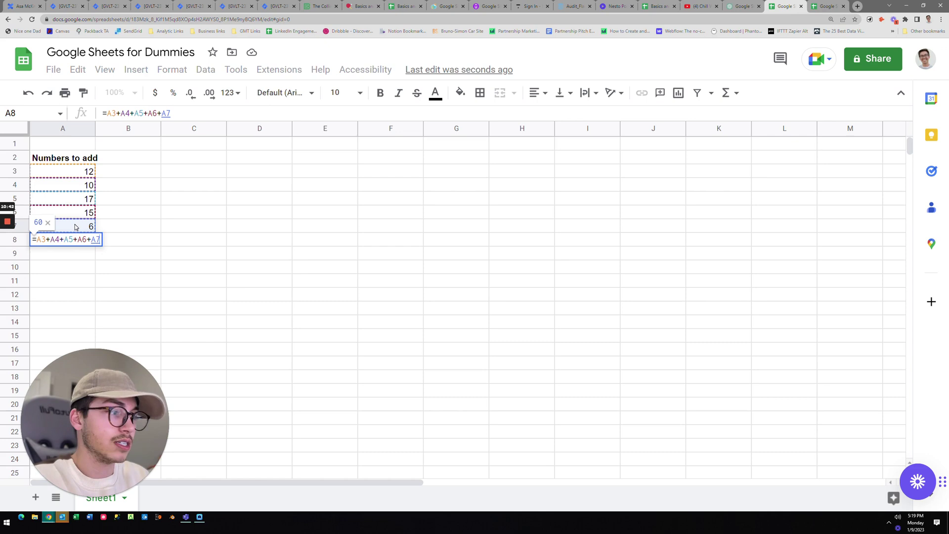
key(Return)
- Restore the =SUM(A3:A7) formula in A8
key(Up)
text(=)
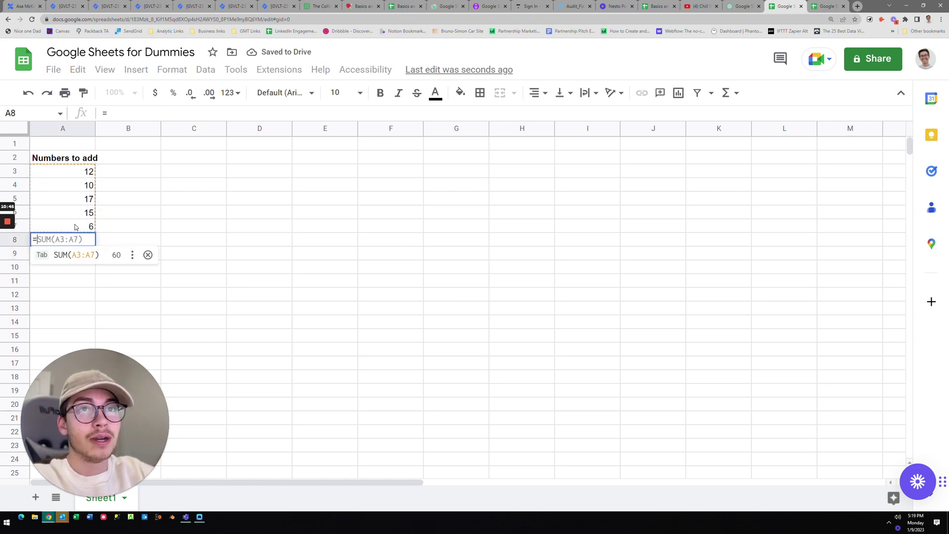
text(sum()
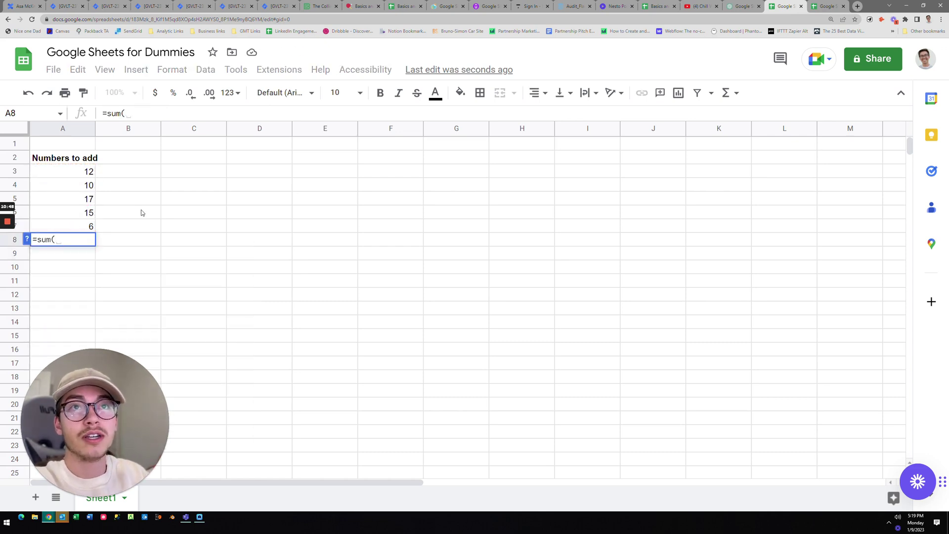
drag(85, 174, 86, 228)
key(Return)
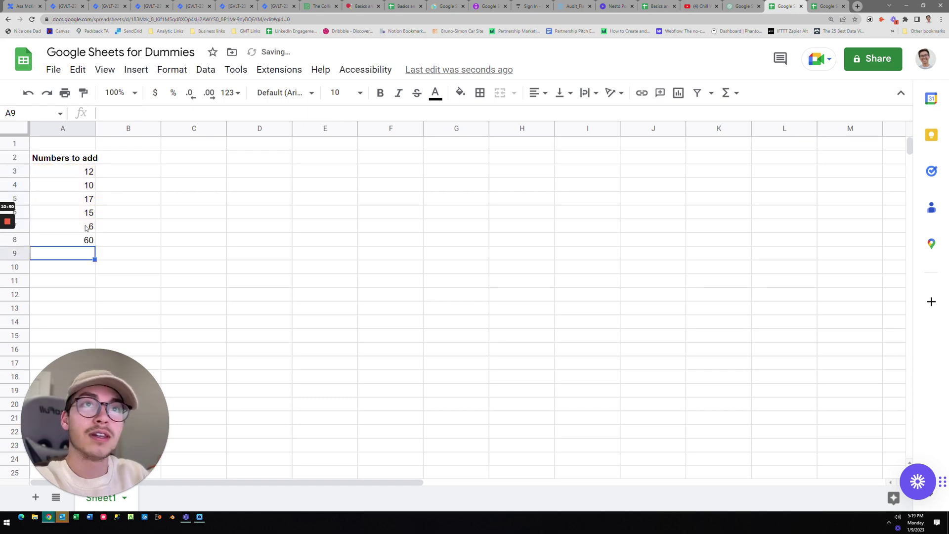
click(109, 160)
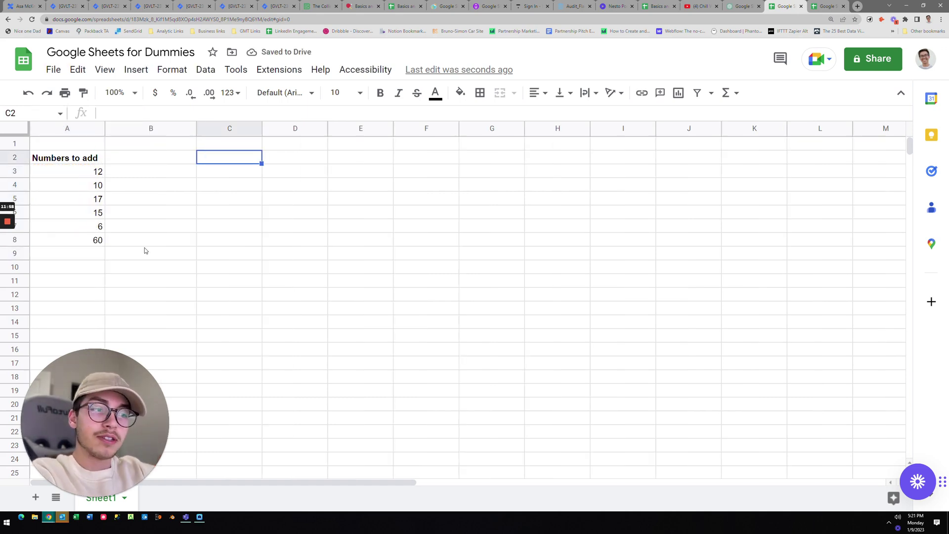
text(Multiply)
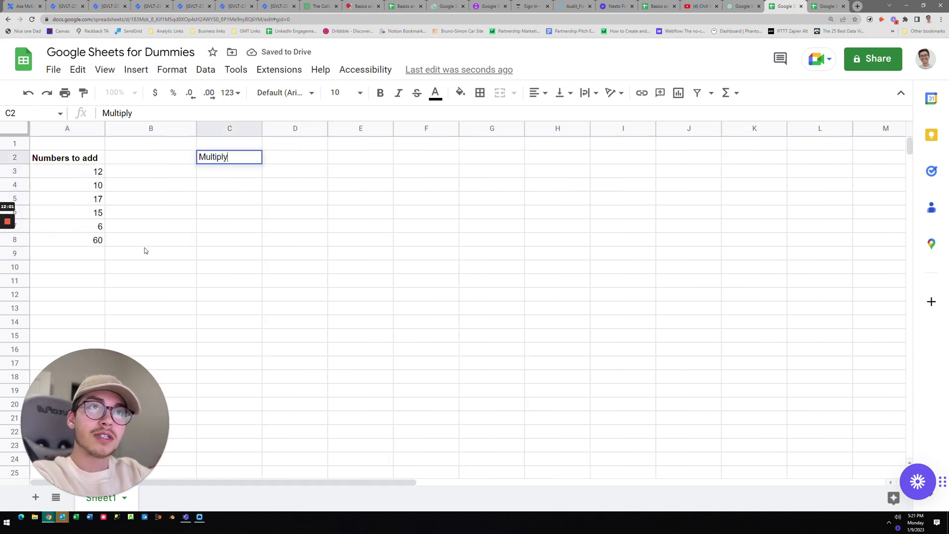
key(Return)
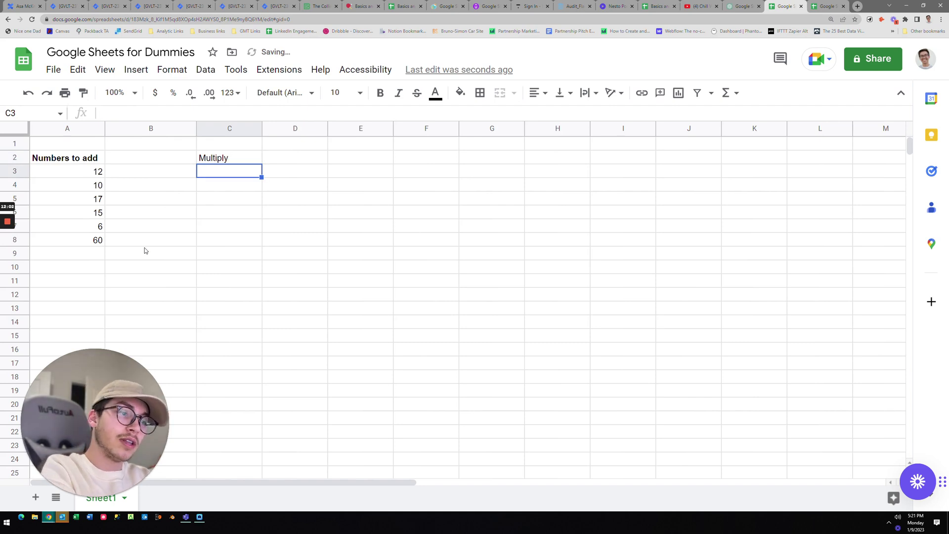
text(2)
key(Return)
text(5)
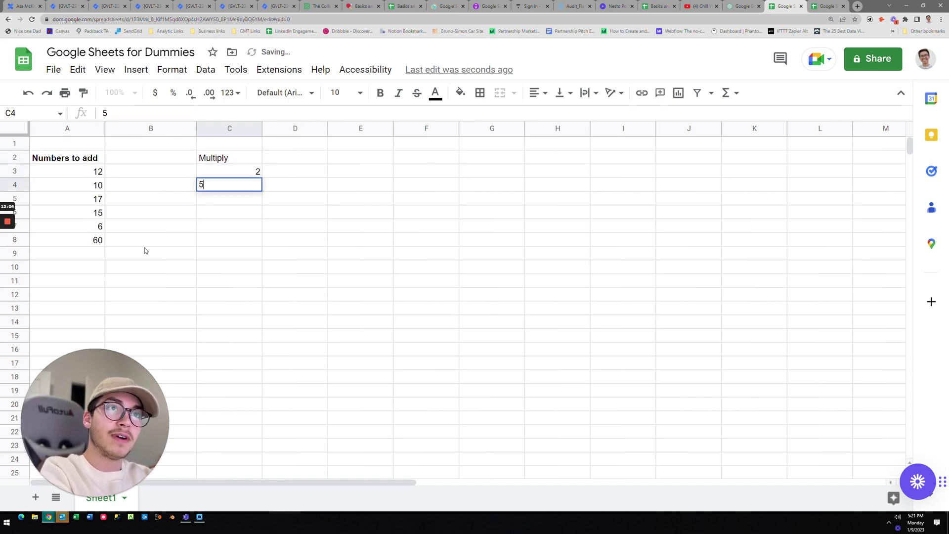
key(Return)
text(=)
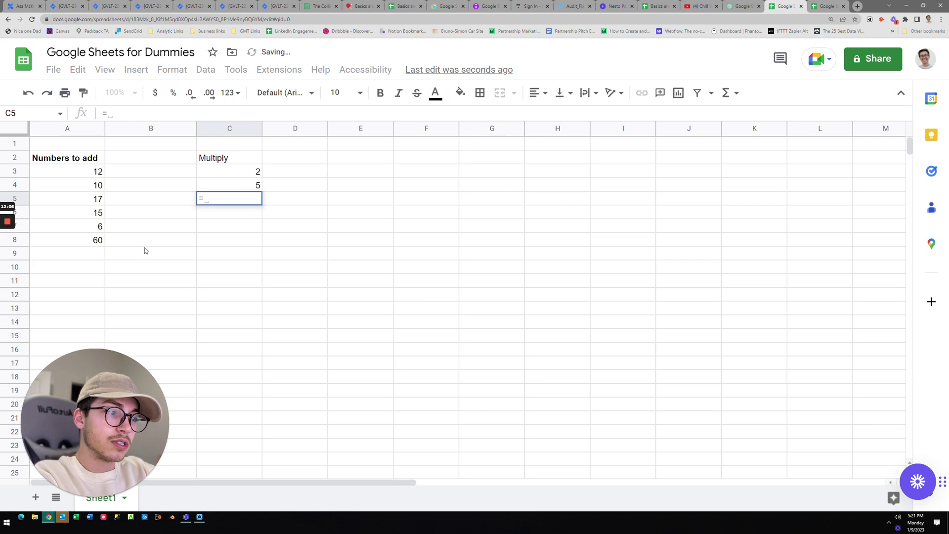
key(Up)
key(Up)
text(*)
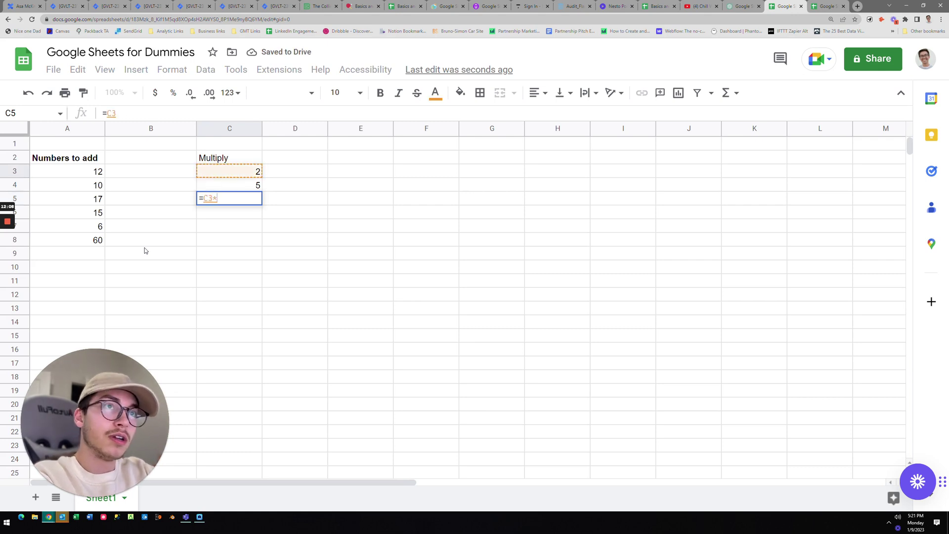
key(Down)
key(Up)
key(Up)
key(Return)
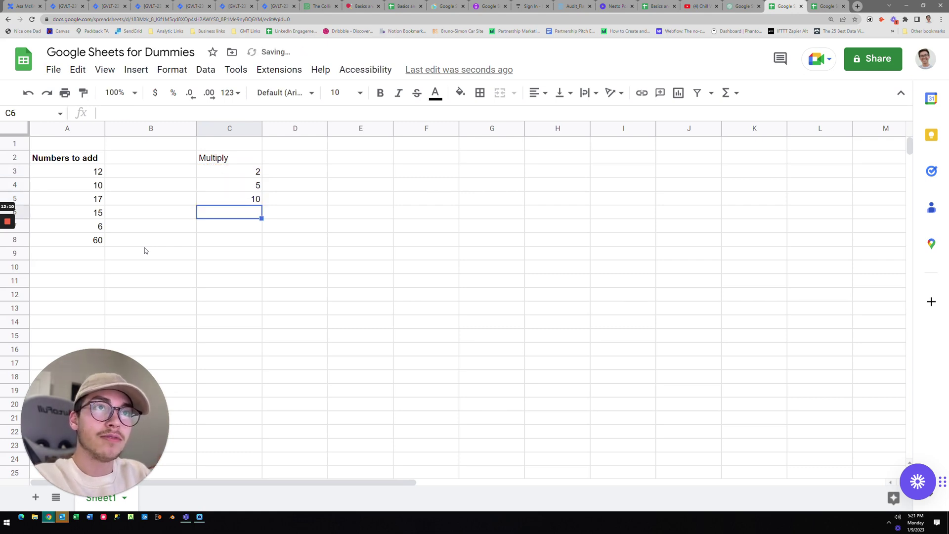
key(Up)
key(Delete)
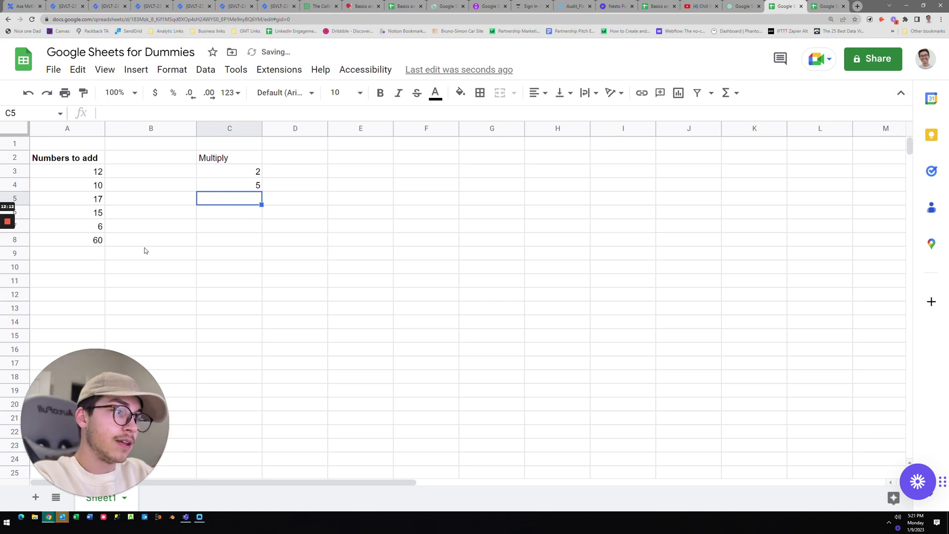
text(=mult)
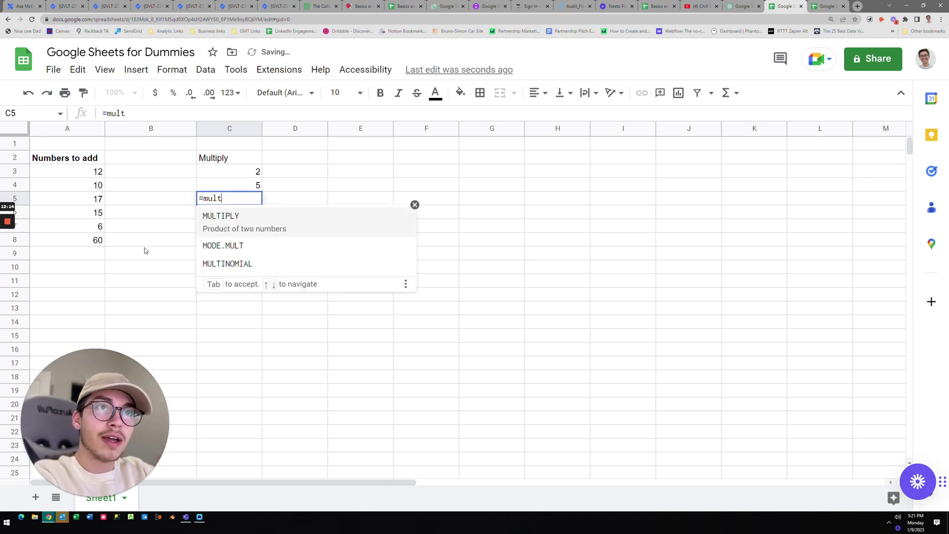
key(Tab)
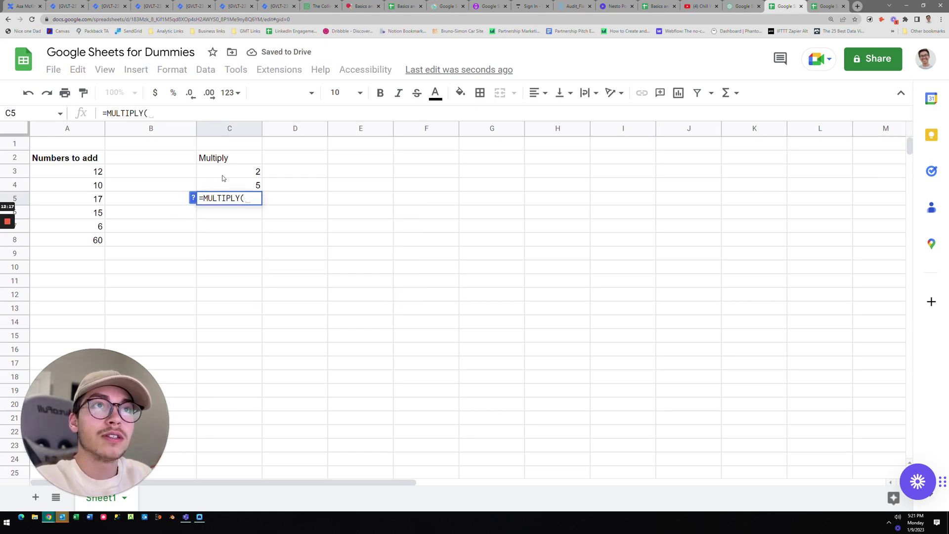
click(224, 176)
text(,)
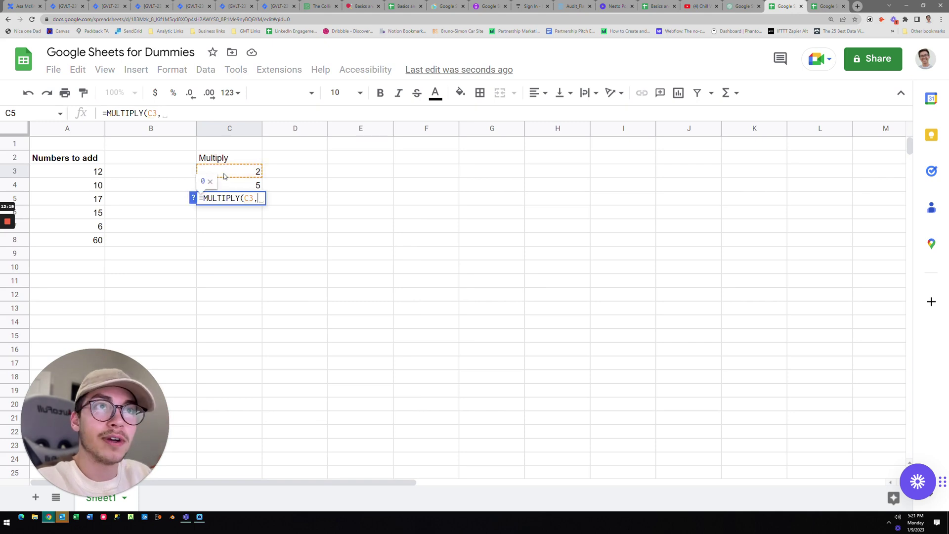
click(229, 183)
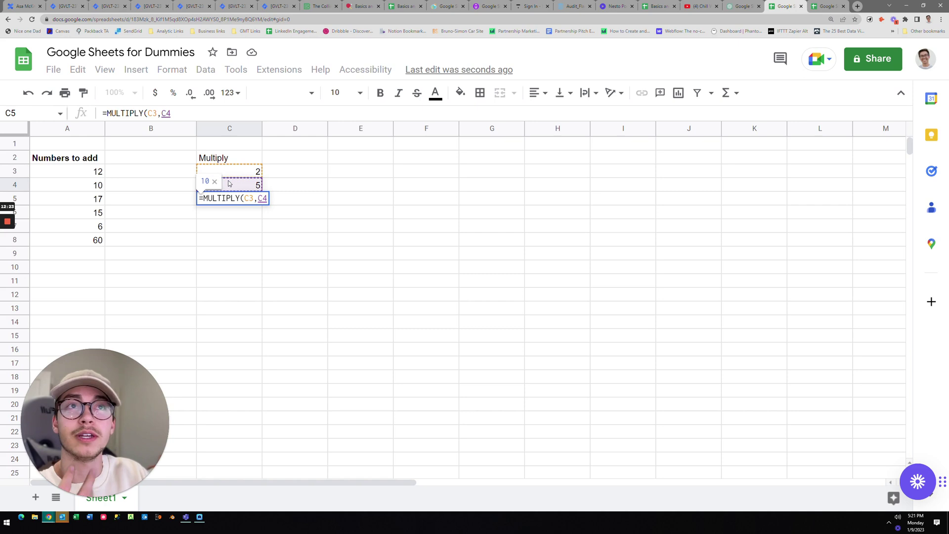
key(Return)
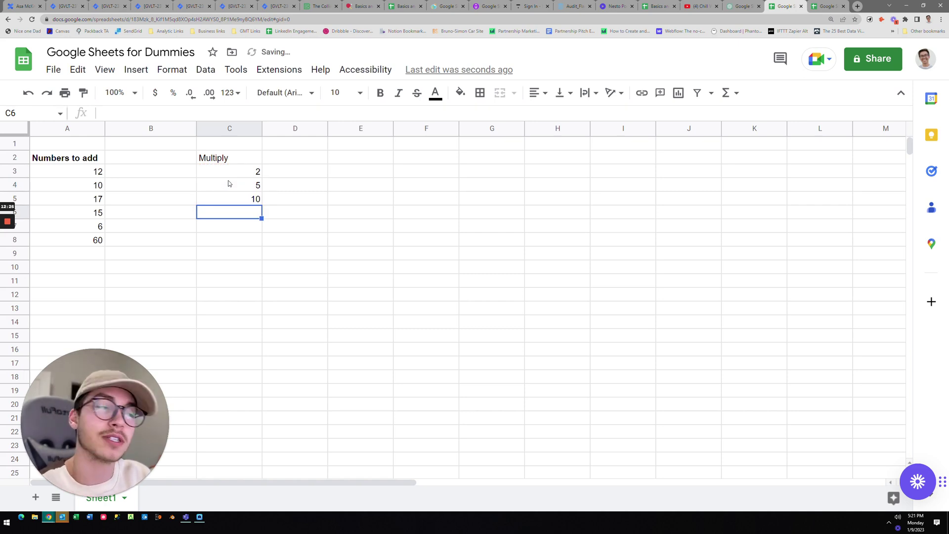
- Undo the multiply example and clear the numbers list in A2:A8
key(Up)
key(ctrl+z)
key(ctrl+z)
key(ctrl+z)
key(ctrl+z)
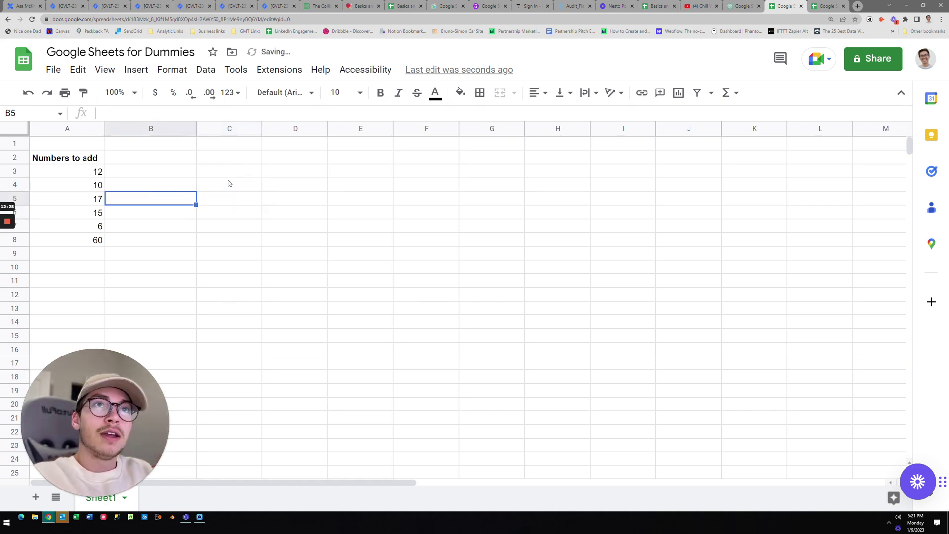
key(Left)
key(Up)
key(Up)
key(Up)
key(shift+Down)
key(shift+Down)
key(shift+Down)
key(shift+Down)
key(shift+Down)
key(shift+Down)
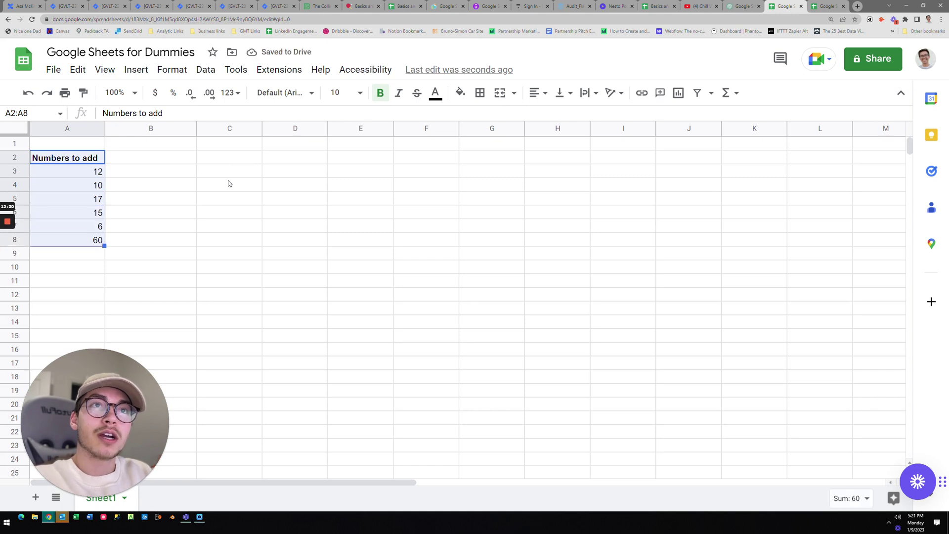
key(ctrl+z)
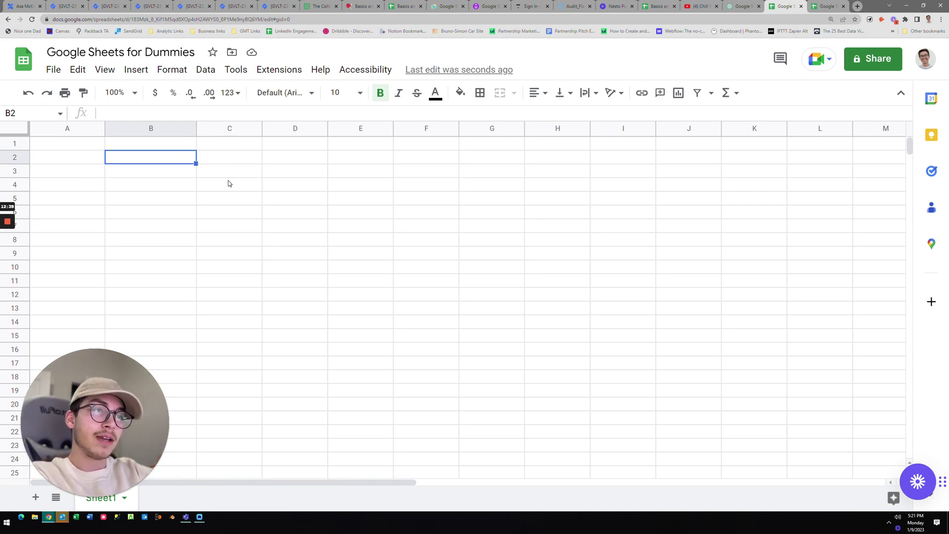
- Enter the 'Names' header in B2 with Bob, sue, harry, mike, lauren and jess below
text(Names)
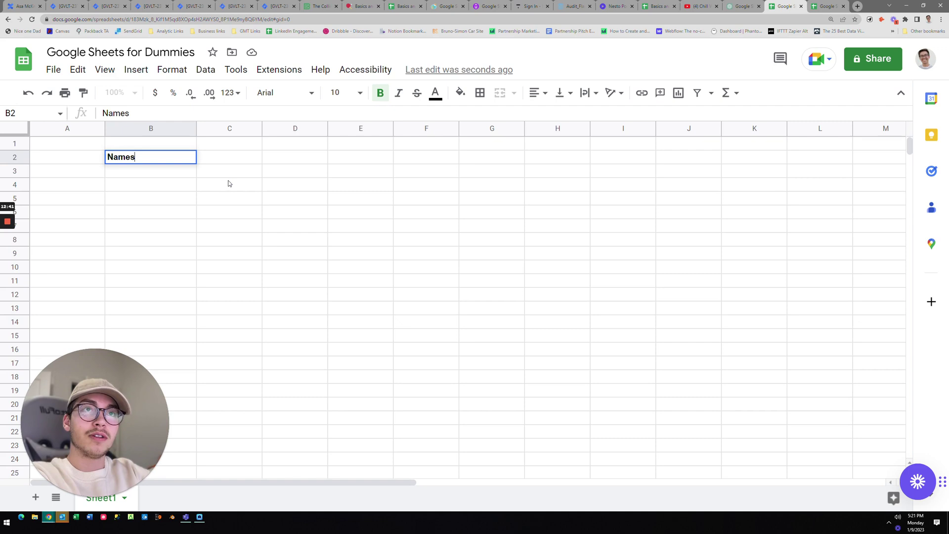
key(Return)
text(Bob)
key(Return)
text(s)
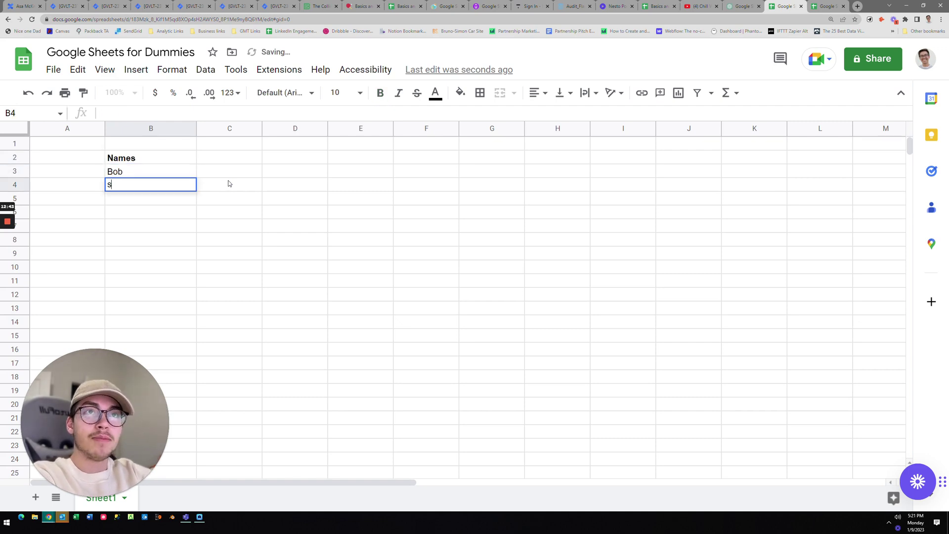
text(ue)
key(Return)
text(harry)
key(Return)
text(mike)
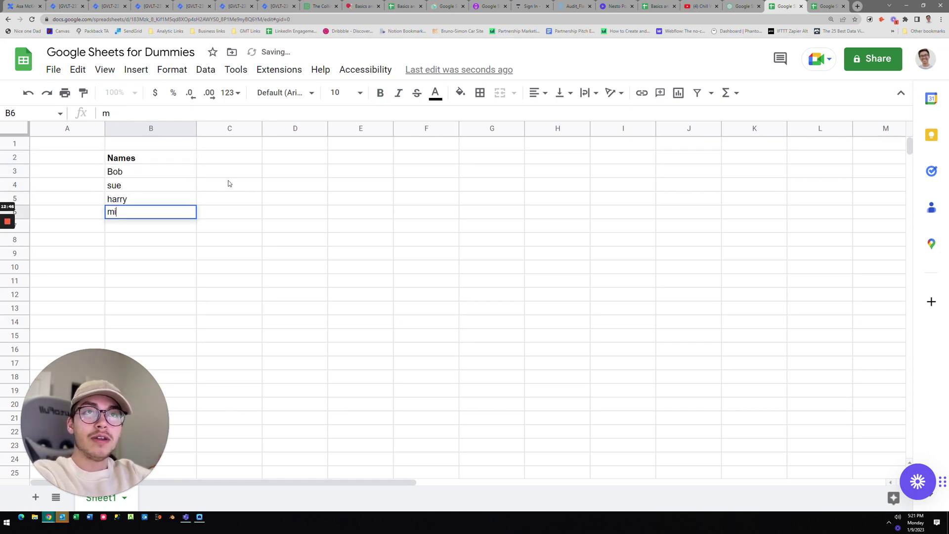
key(Return)
text(lauren)
key(Return)
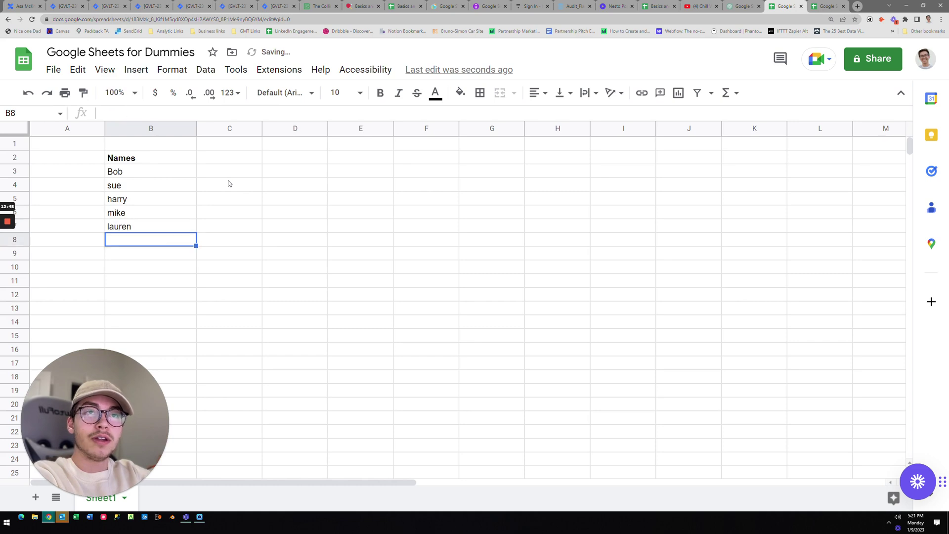
text(jess)
key(Return)
- Continue the list with hannah, luke, tyler, eddie, michael and jane down to B14
text(hann)
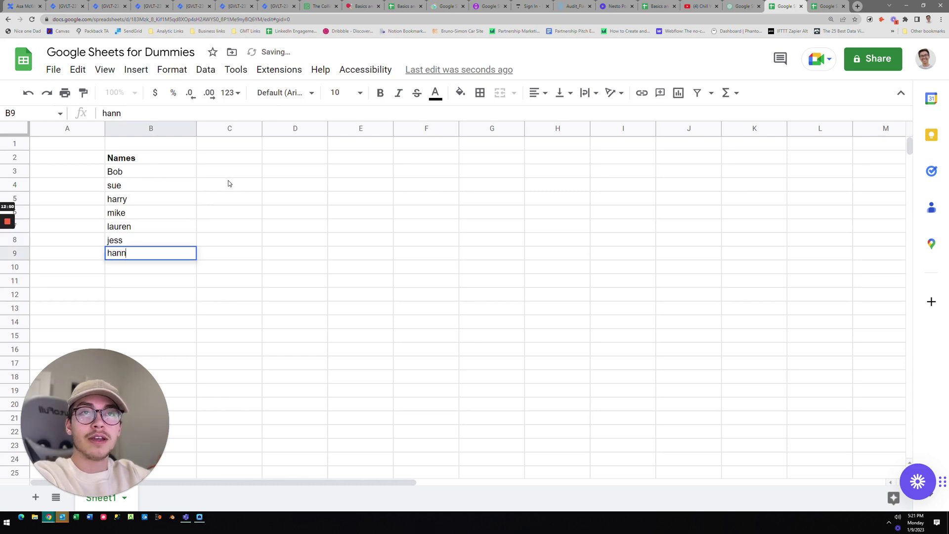
text(ah)
key(Return)
text(luke)
key(Return)
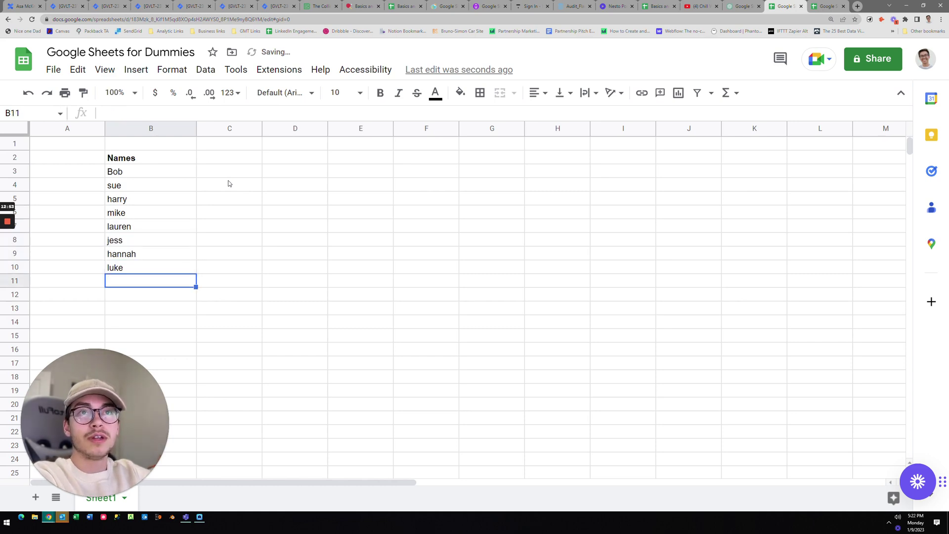
text(tyler)
key(Return)
text(eddie)
key(Return)
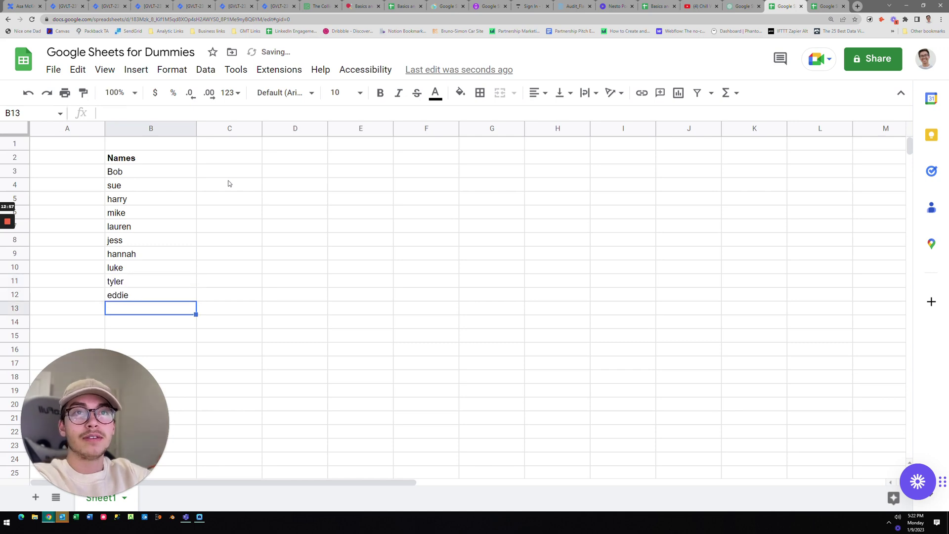
text(michael)
key(Return)
text(jane)
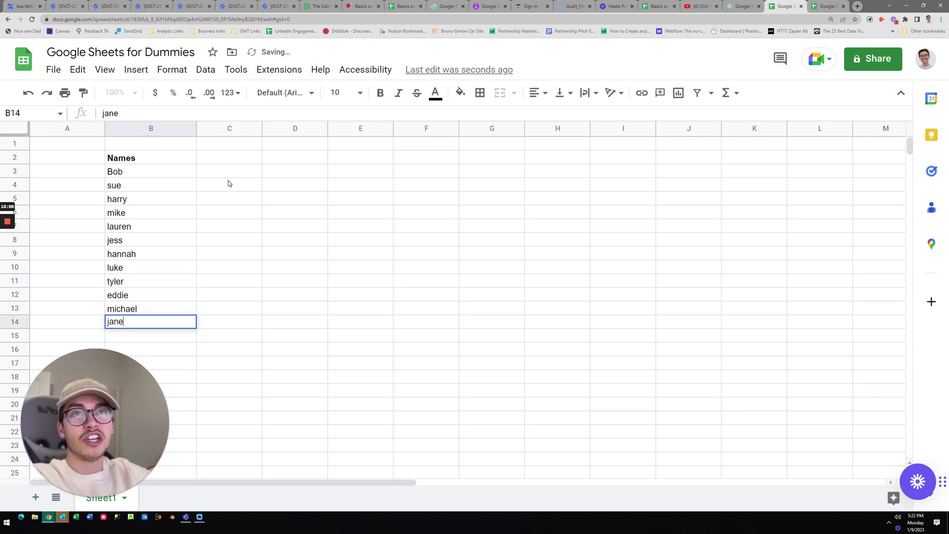
key(Return)
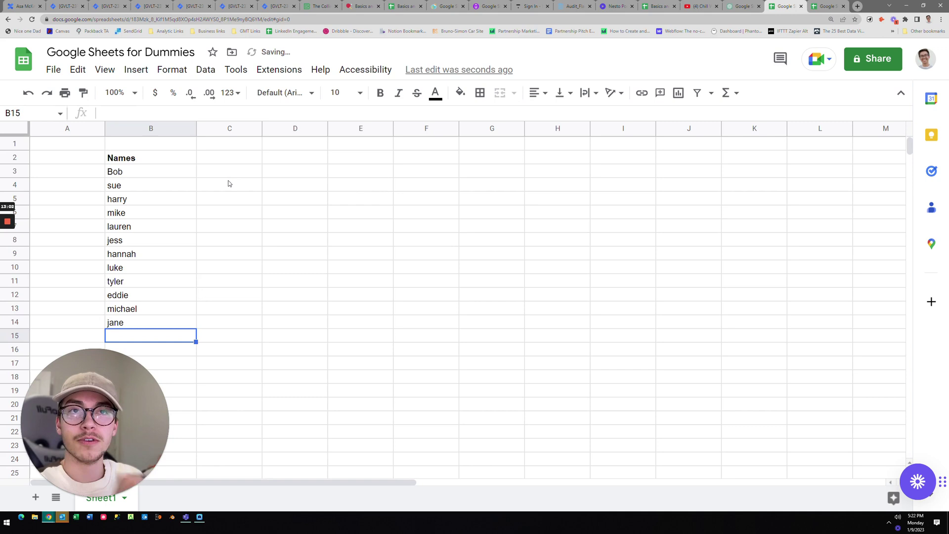
- Apply a filter to the Names range B2:B14
drag(166, 160, 152, 324)
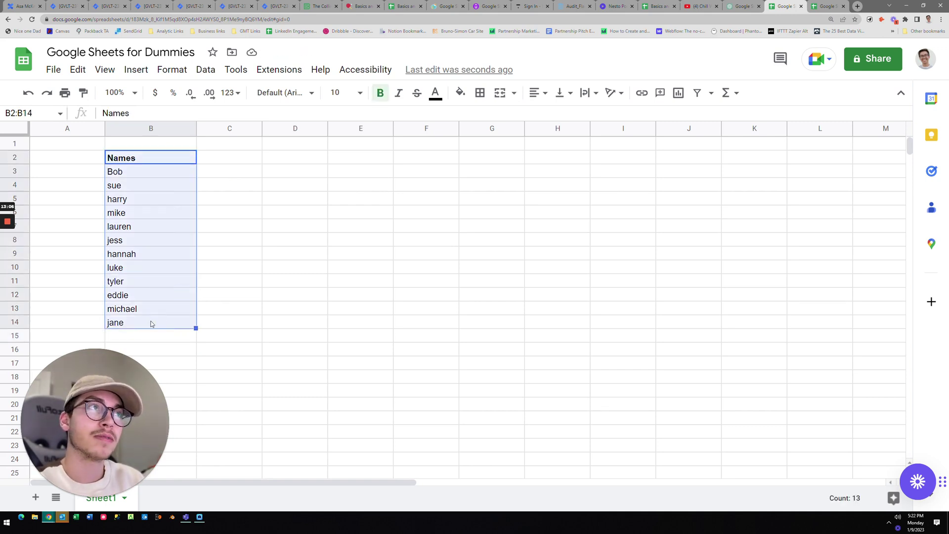
click(697, 94)
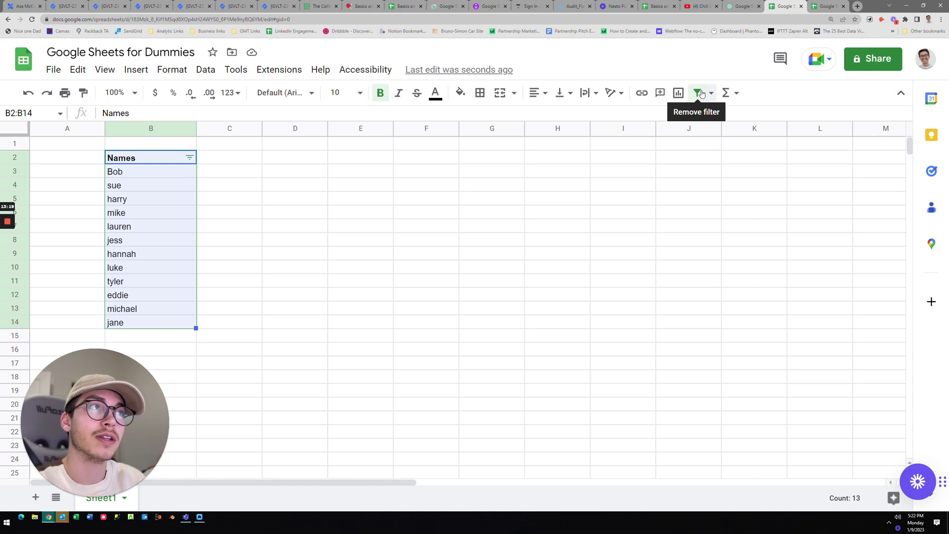
click(221, 224)
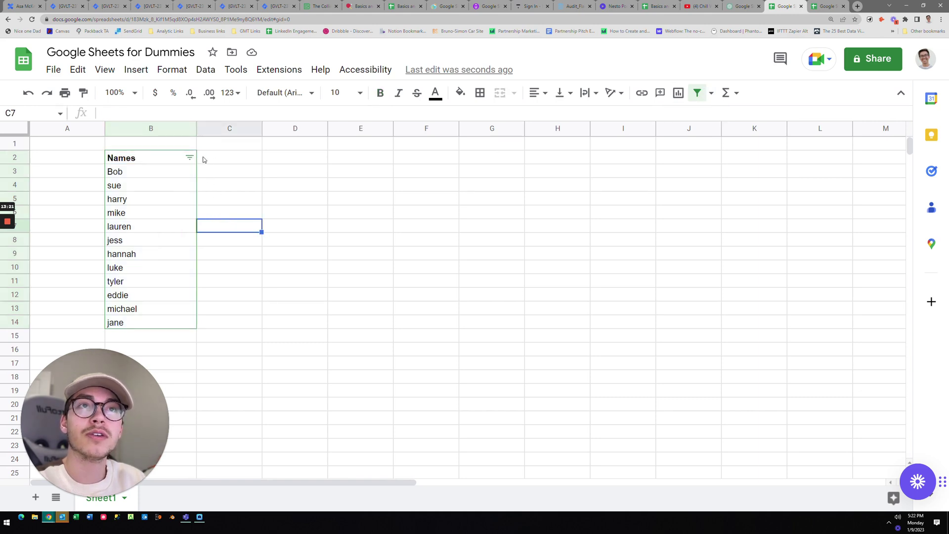
- Filter the Names list to hide Bob, eddie, hannah, michael and mike
click(190, 158)
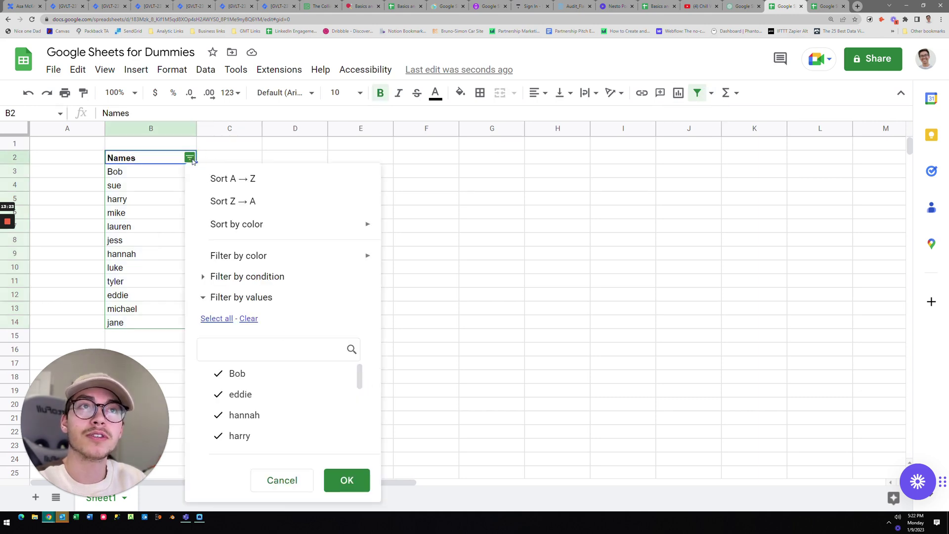
scroll(287, 378, down, 4)
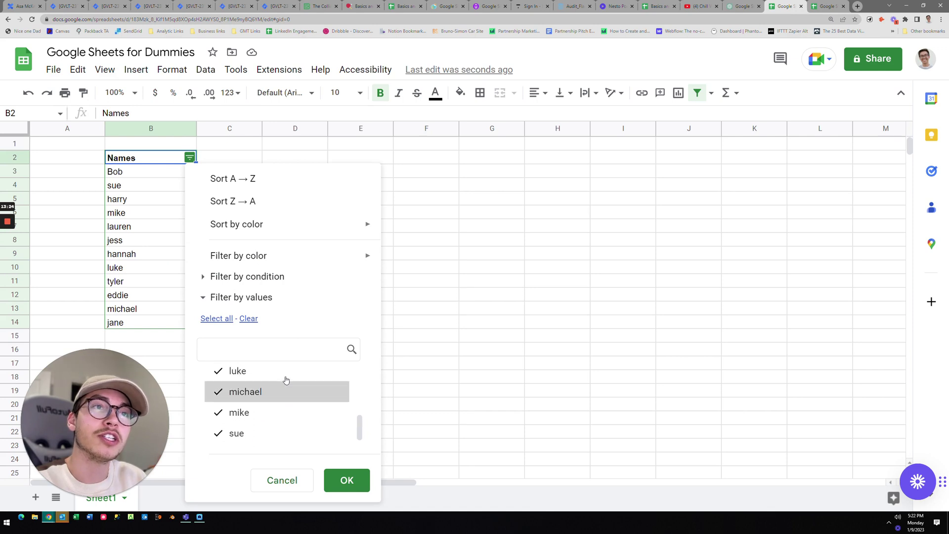
scroll(286, 379, up, 4)
click(259, 372)
click(259, 393)
click(259, 415)
scroll(260, 414, down, 4)
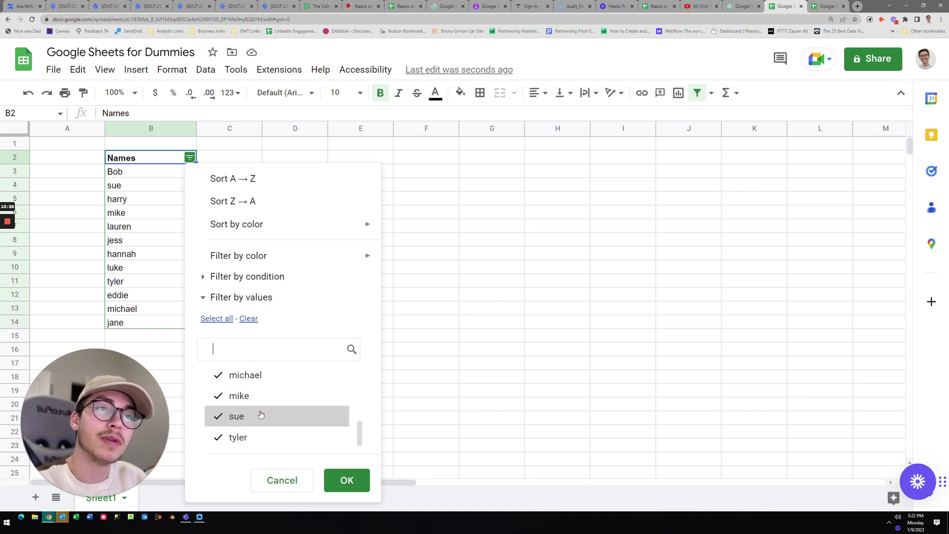
click(254, 375)
click(254, 395)
click(341, 479)
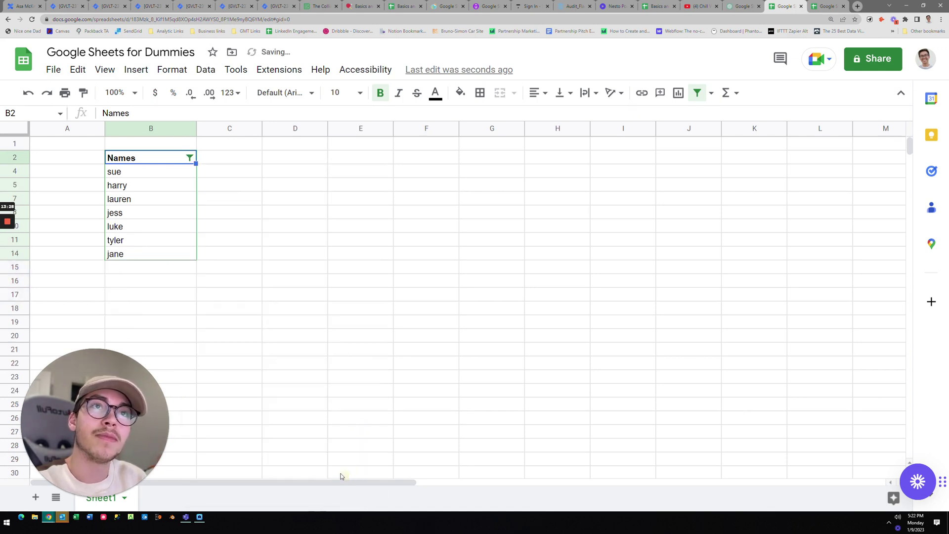
- Select all names in the filter so all twelve show again
click(236, 278)
drag(124, 173, 134, 246)
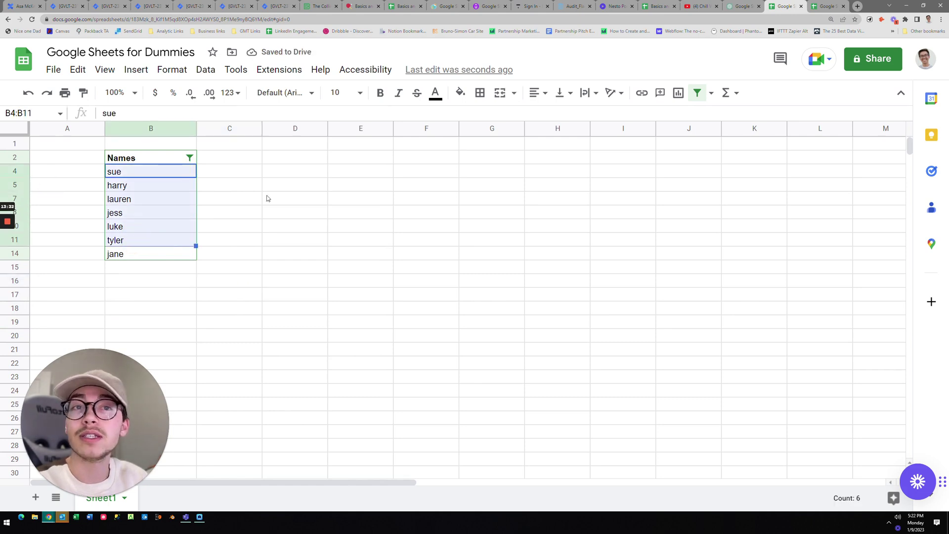
click(189, 158)
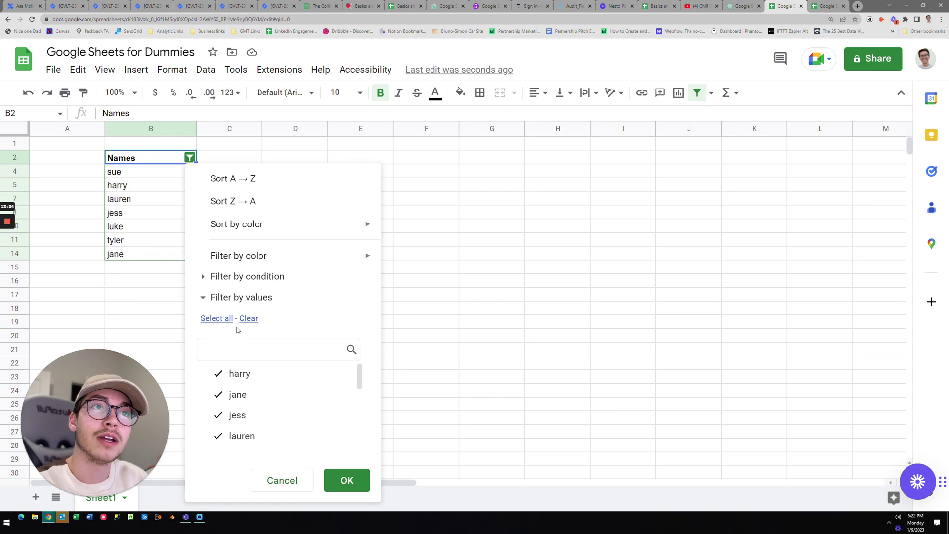
click(216, 318)
click(351, 477)
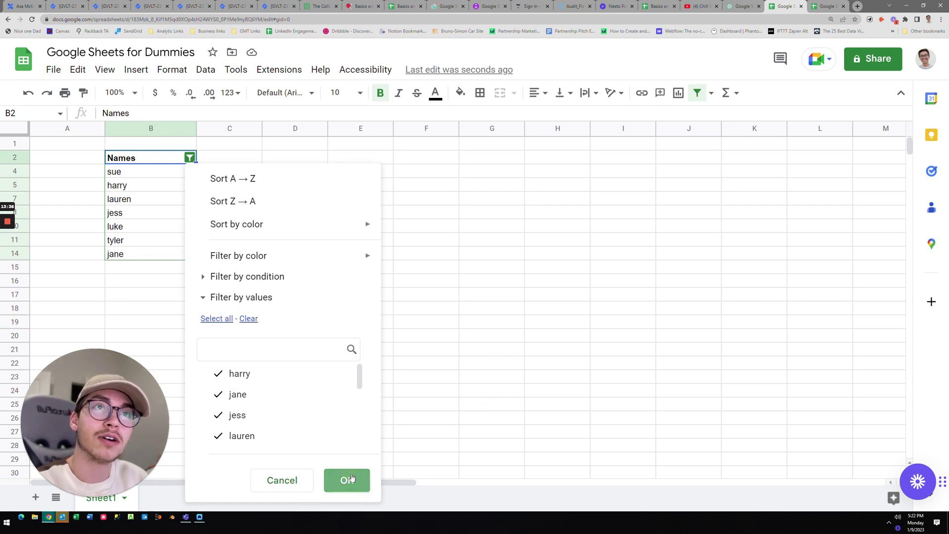
- Sort the Names list A to Z, then Z to A
click(189, 157)
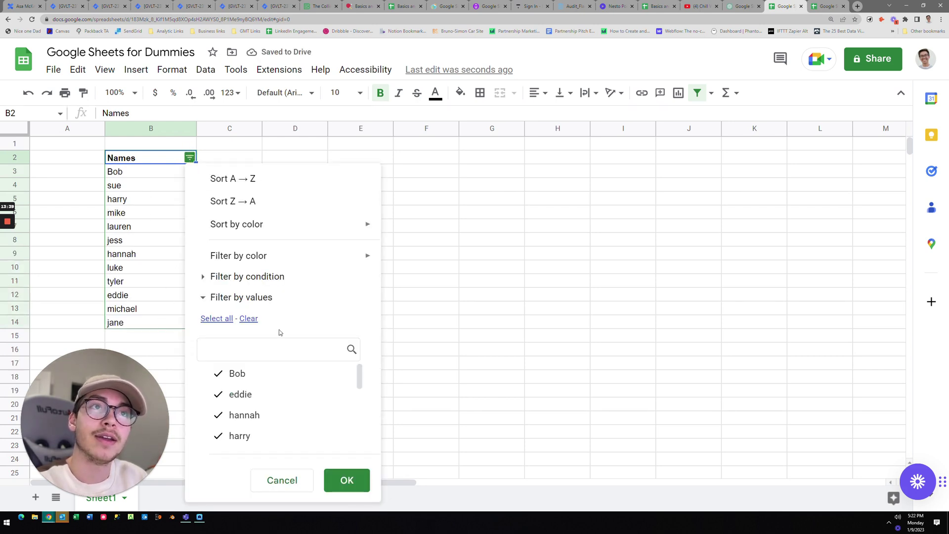
click(231, 179)
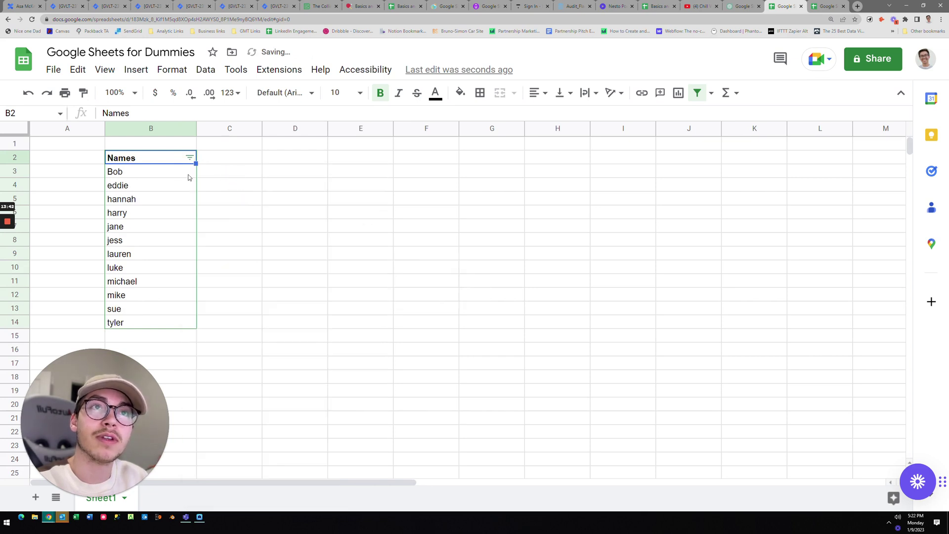
click(189, 158)
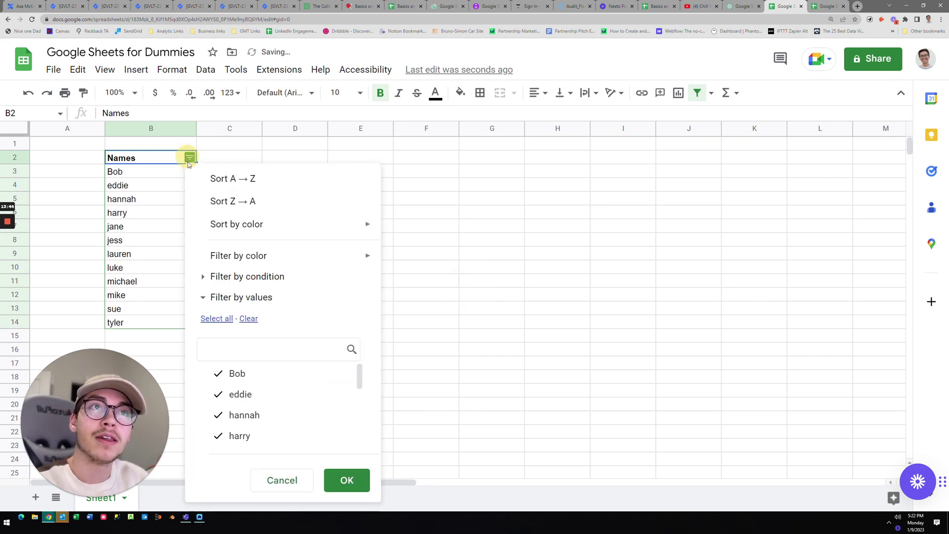
click(219, 204)
- Filter the list to show only Bob, eddie, harry, luke, michael, mike and tyler
click(189, 158)
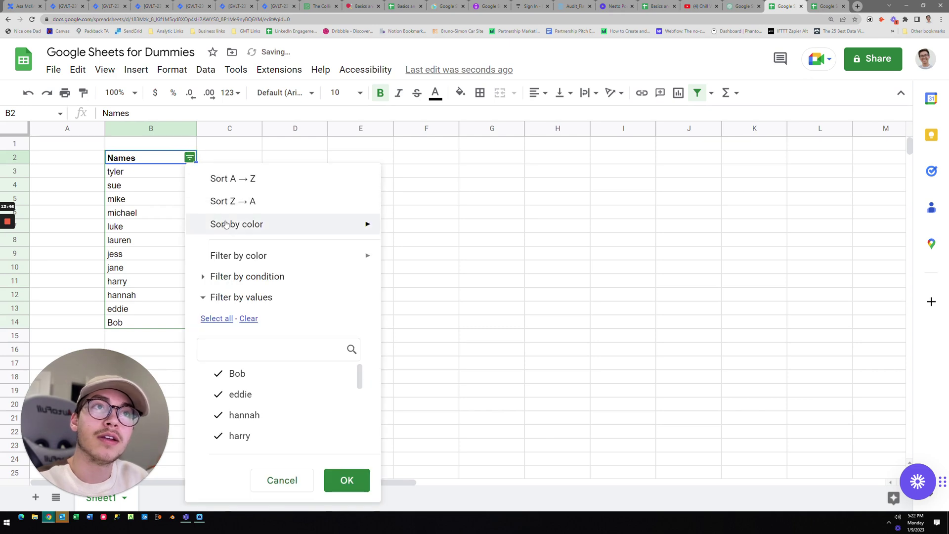
click(248, 318)
click(247, 374)
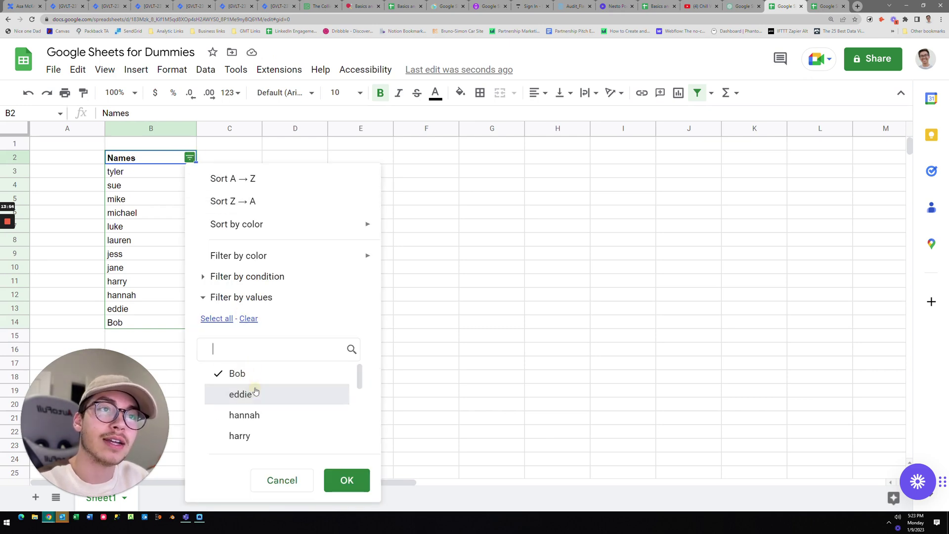
click(255, 393)
scroll(270, 401, down, 2)
click(267, 399)
scroll(265, 409, down, 1)
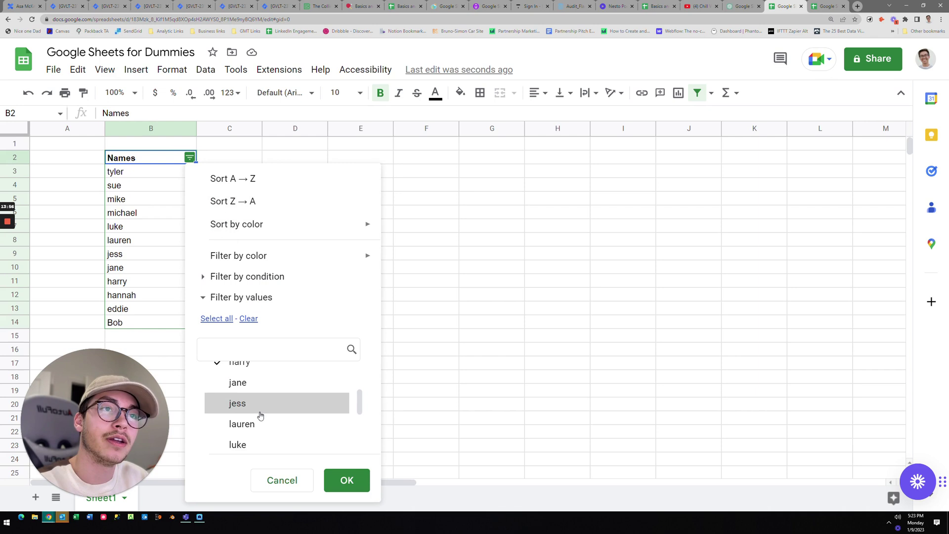
scroll(260, 415, down, 2)
click(261, 408)
click(267, 427)
scroll(270, 426, down, 2)
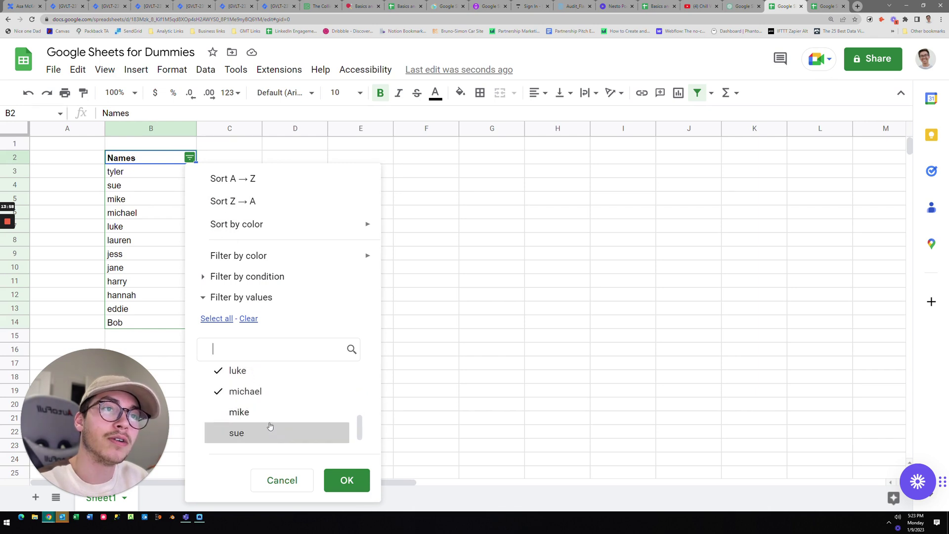
click(269, 413)
scroll(270, 421, down, 1)
click(269, 437)
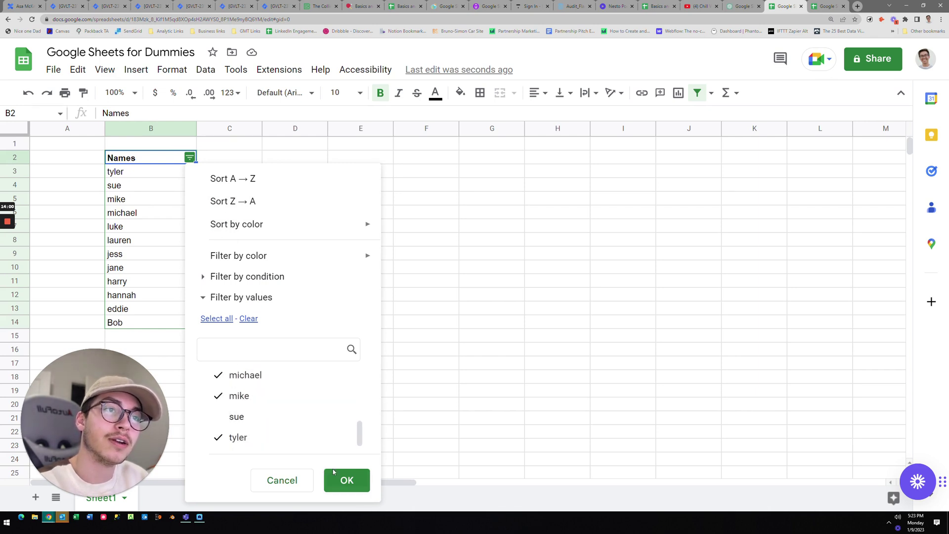
click(346, 479)
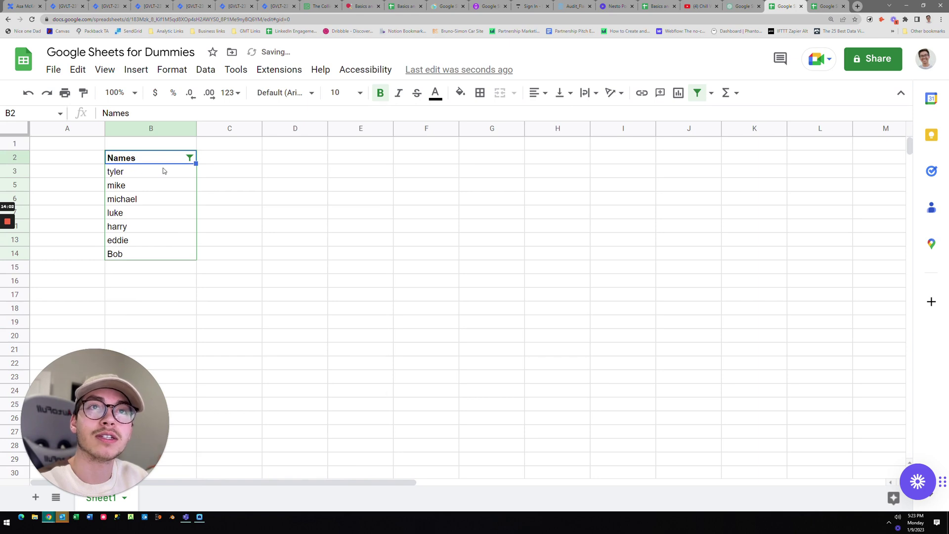